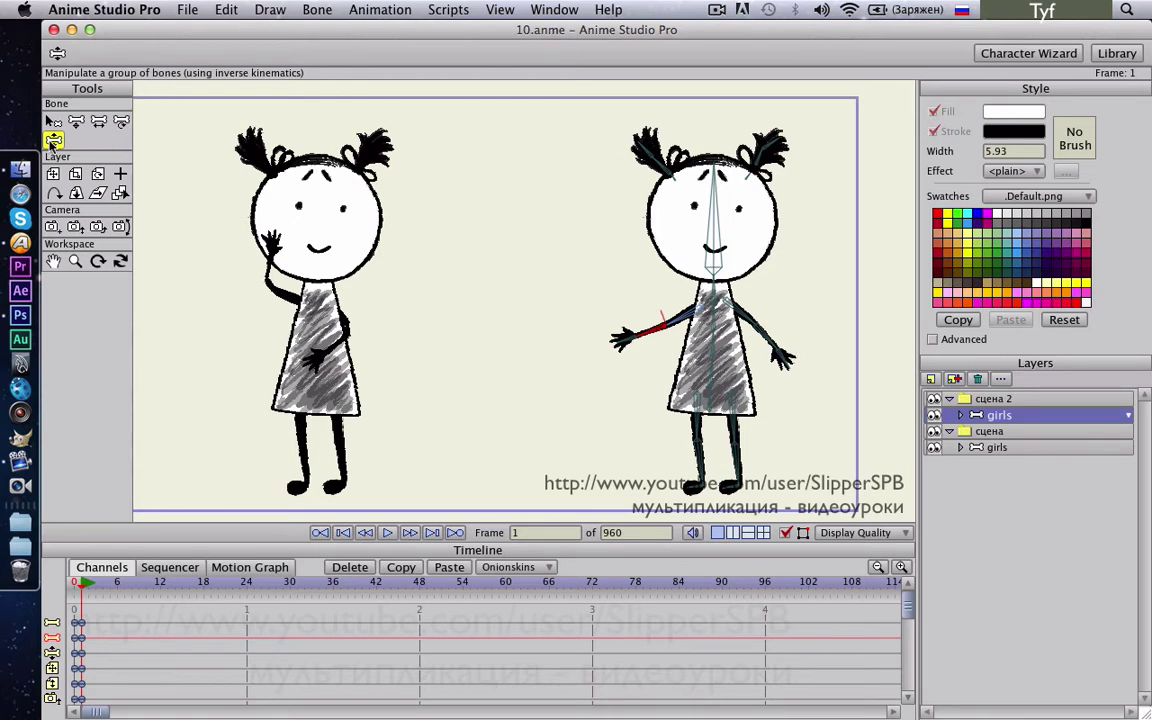
Bend the second girl's arm behind her dress and move the first girl's raised arm out away from her body
drag(773, 345, 735, 380)
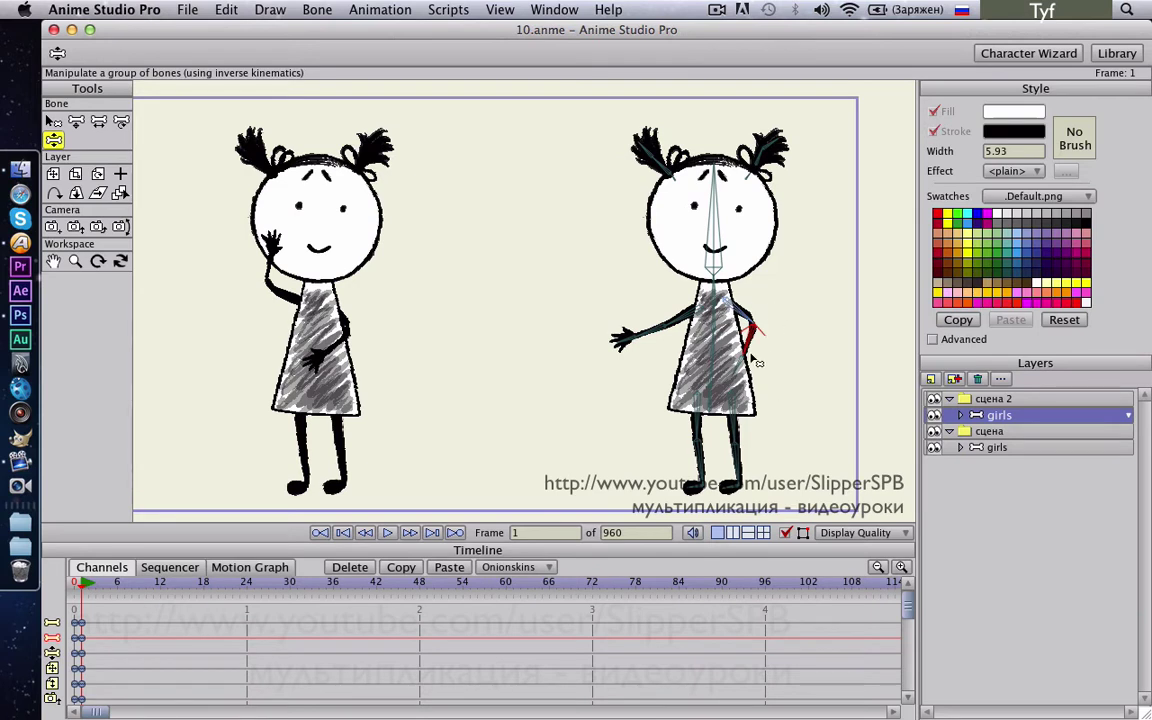
click(990, 448)
drag(341, 345, 232, 352)
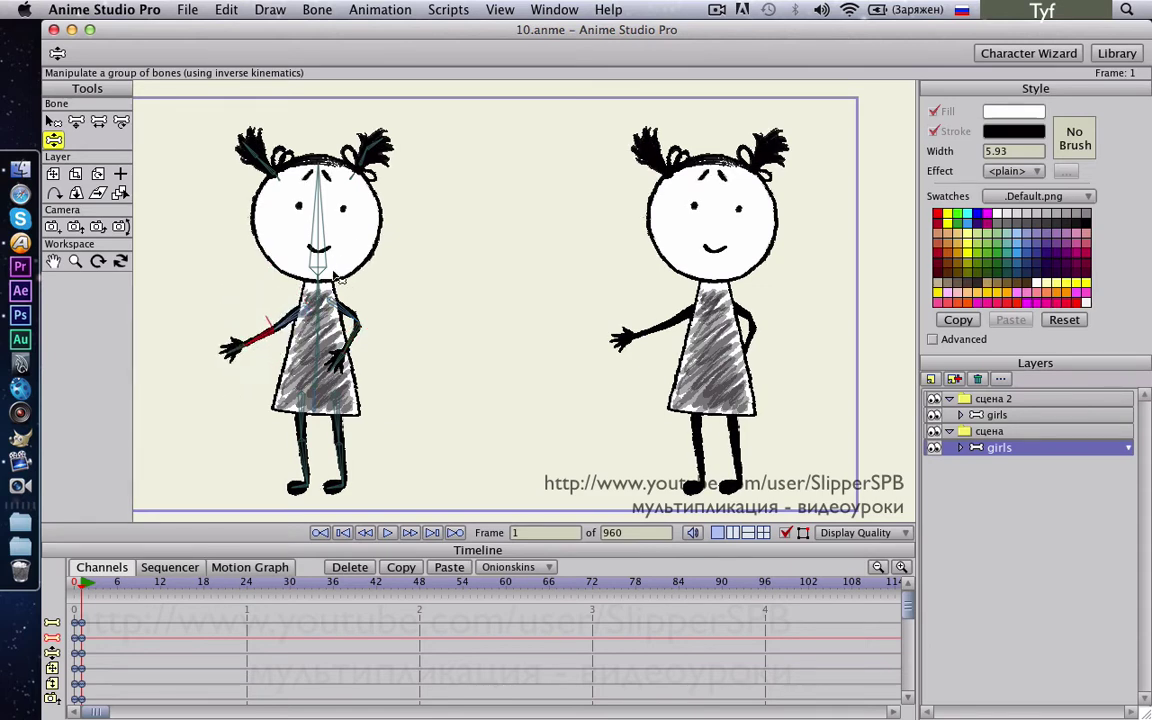
drag(264, 308, 218, 318)
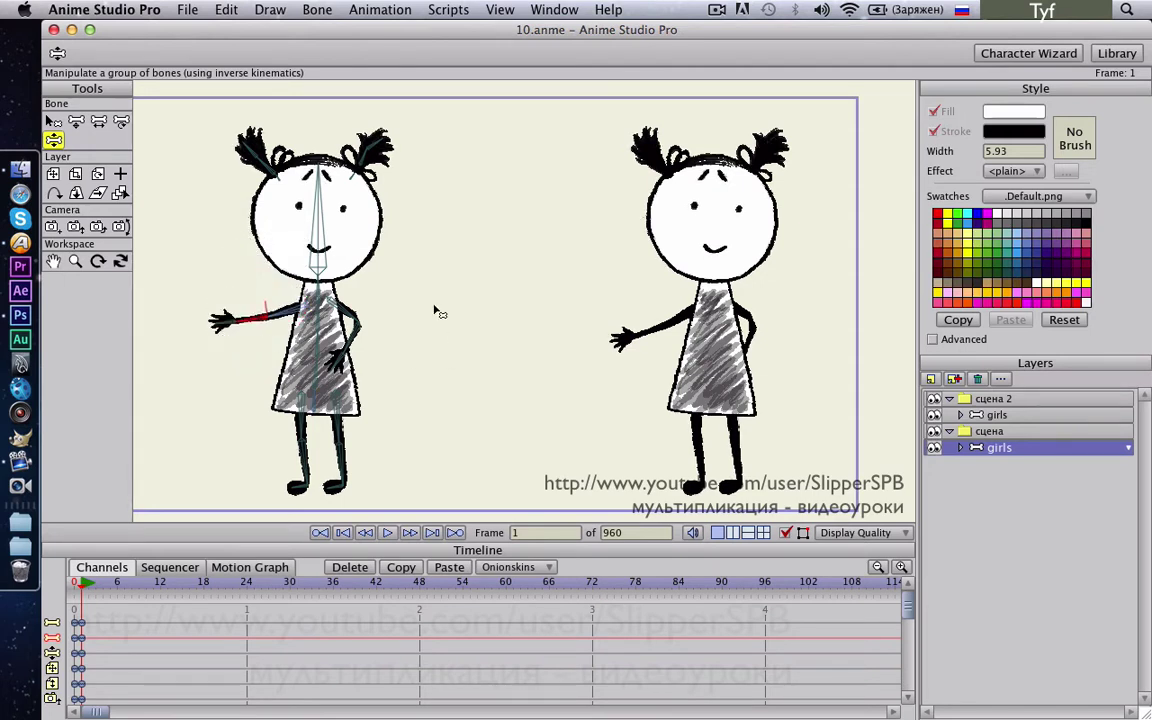
Close 10.anme, open 1.anme and enlarge its window
click(55, 30)
click(557, 406)
click(405, 210)
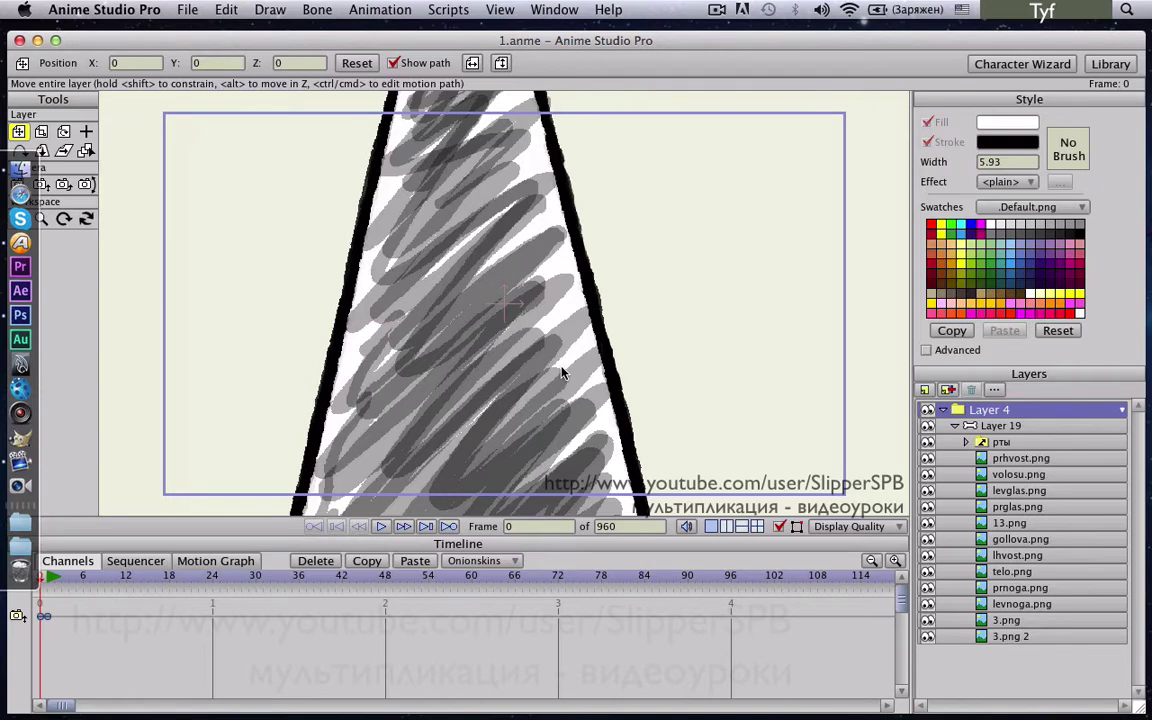
click(55, 40)
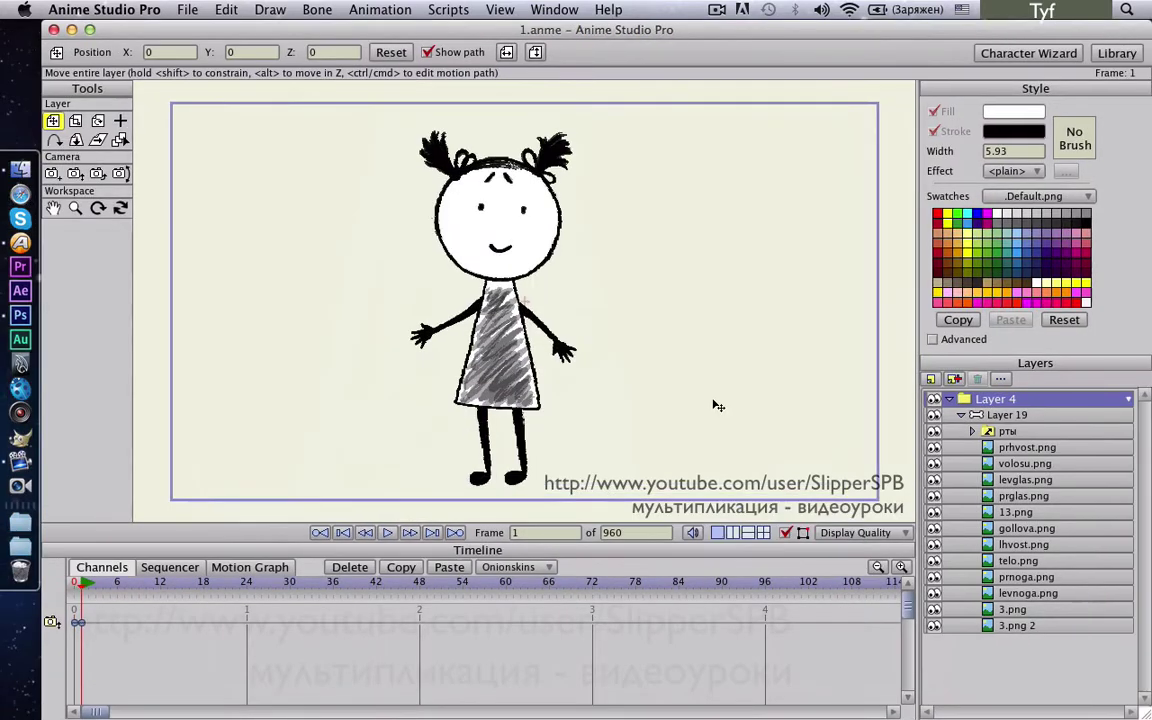
On bone layer Layer 19, manipulate the girl's two arm bone chains at frame 1, leaving both arms extended outward
scroll(636, 366, up, 2)
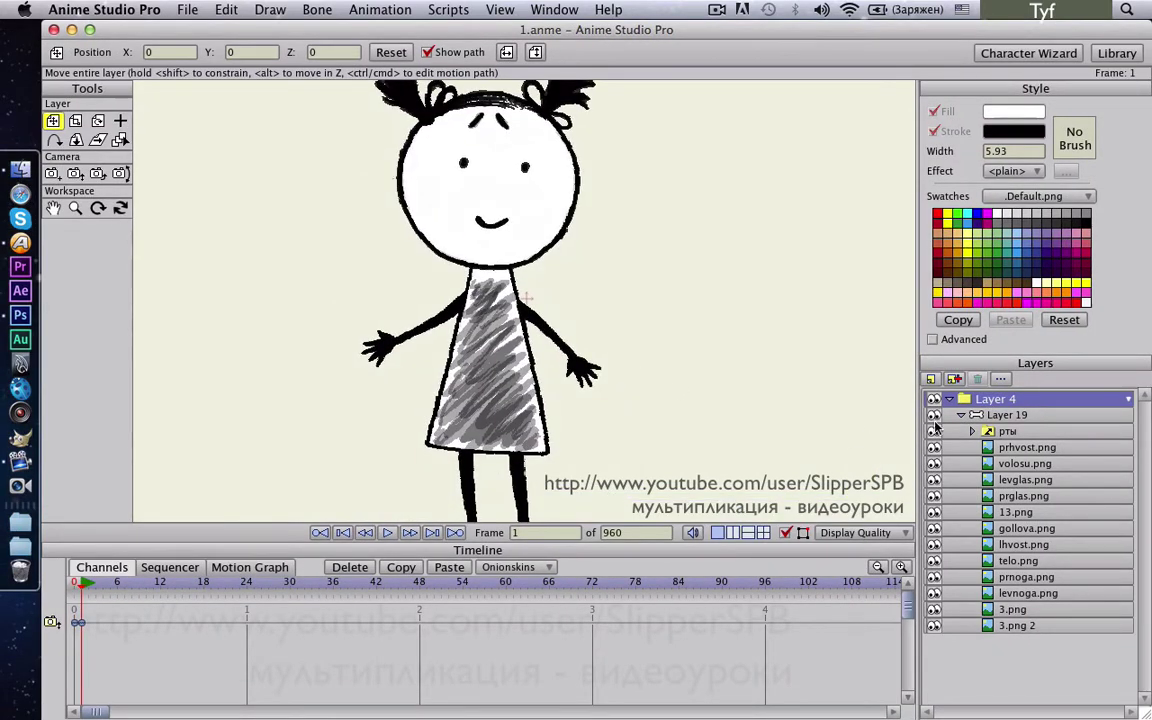
click(987, 417)
click(1000, 415)
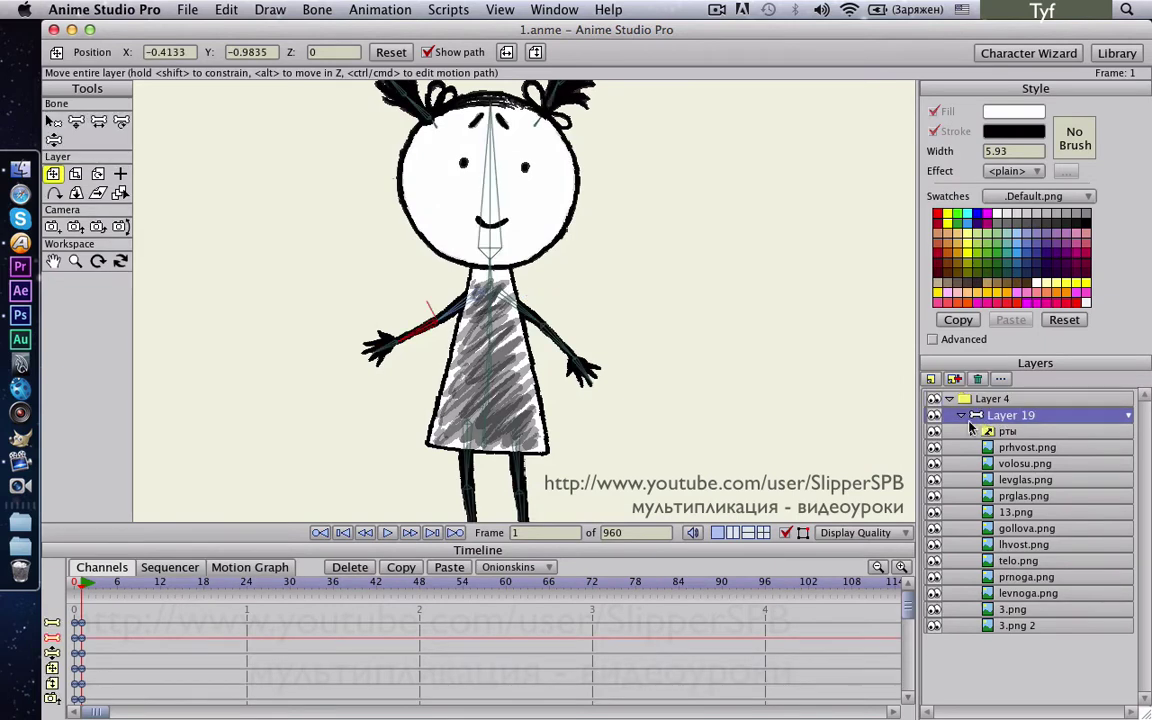
drag(568, 350, 511, 362)
drag(438, 314, 636, 389)
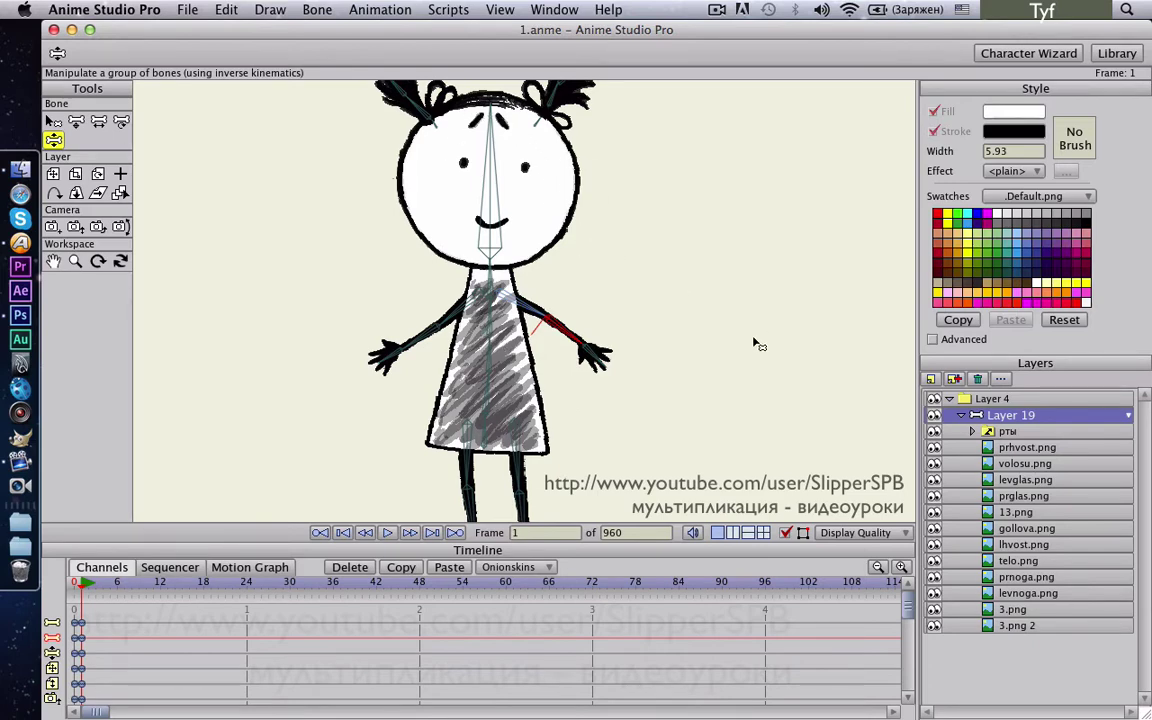
At frame 0, add a vector layer named mask1 and place it at the bottom of the Layer 19 group
key(Left)
scroll(620, 330, down, 4)
scroll(620, 330, down, 5)
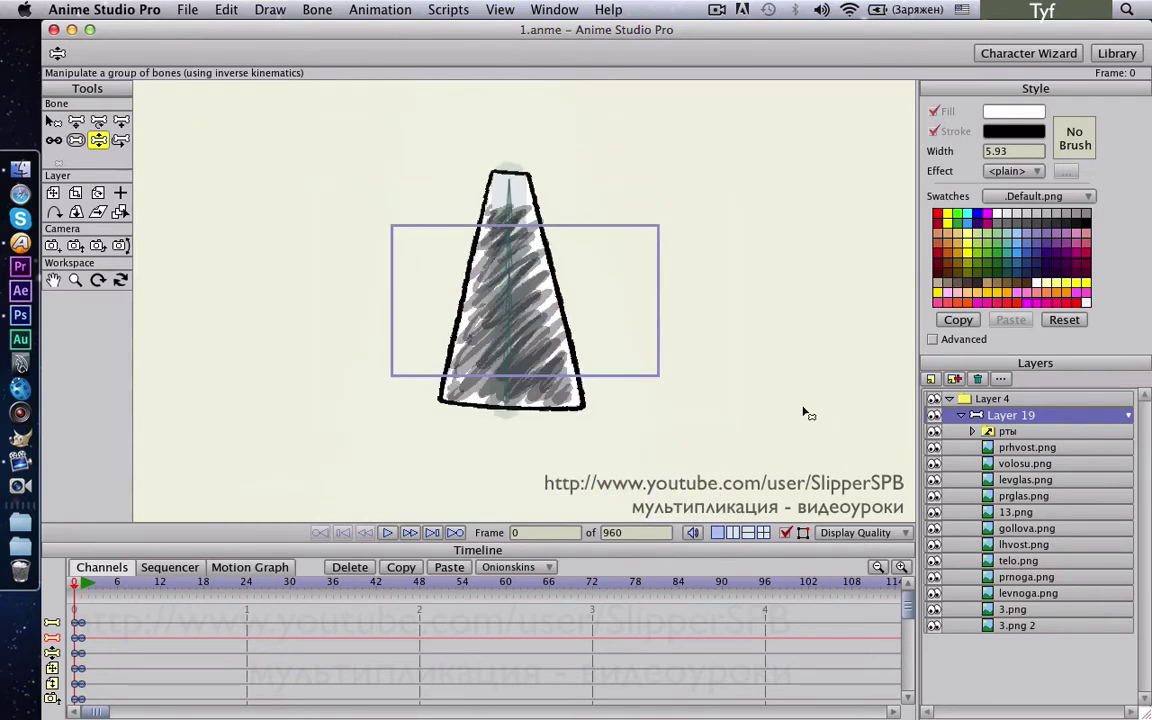
click(935, 380)
click(952, 395)
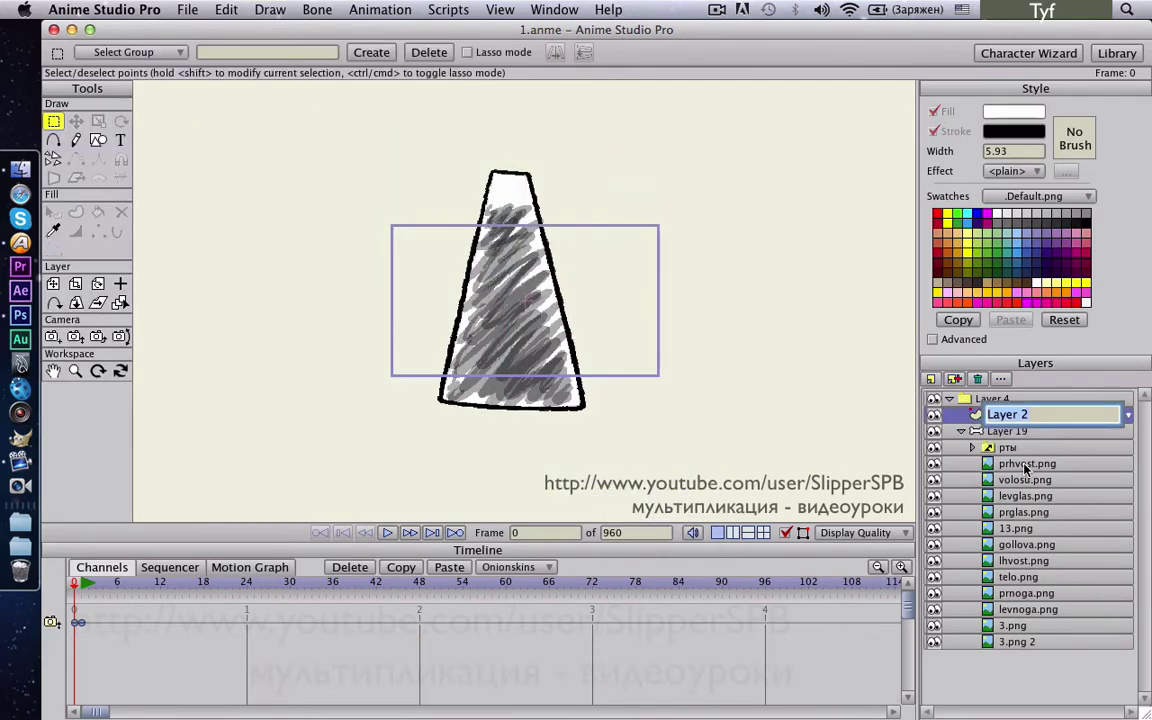
text(mask1)
key(Return)
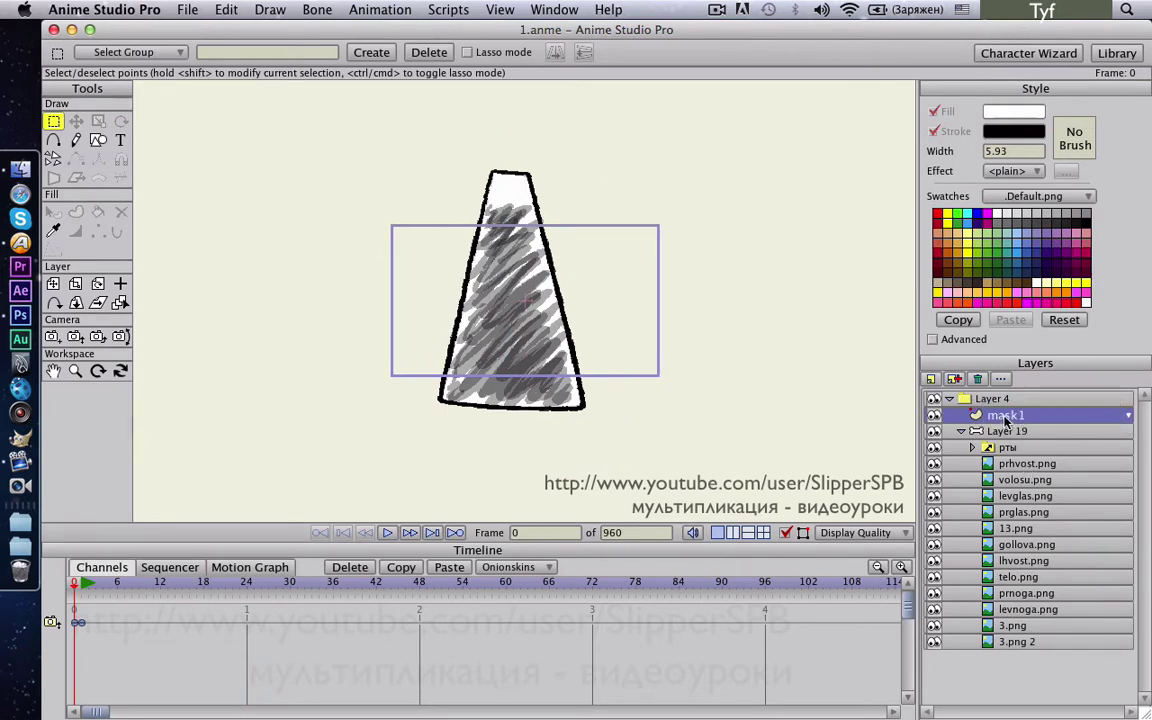
drag(1005, 421, 1038, 627)
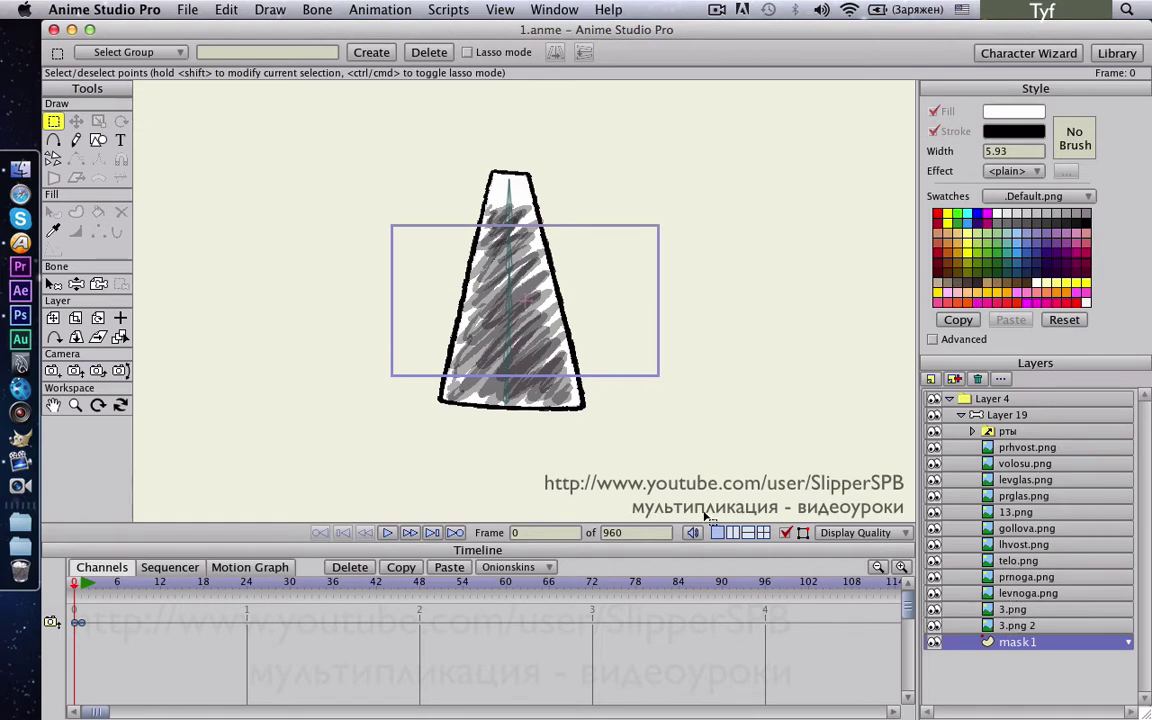
Draw a closed, filled shape on mask1 behind the middle of the dress with the Add Point tool
click(53, 141)
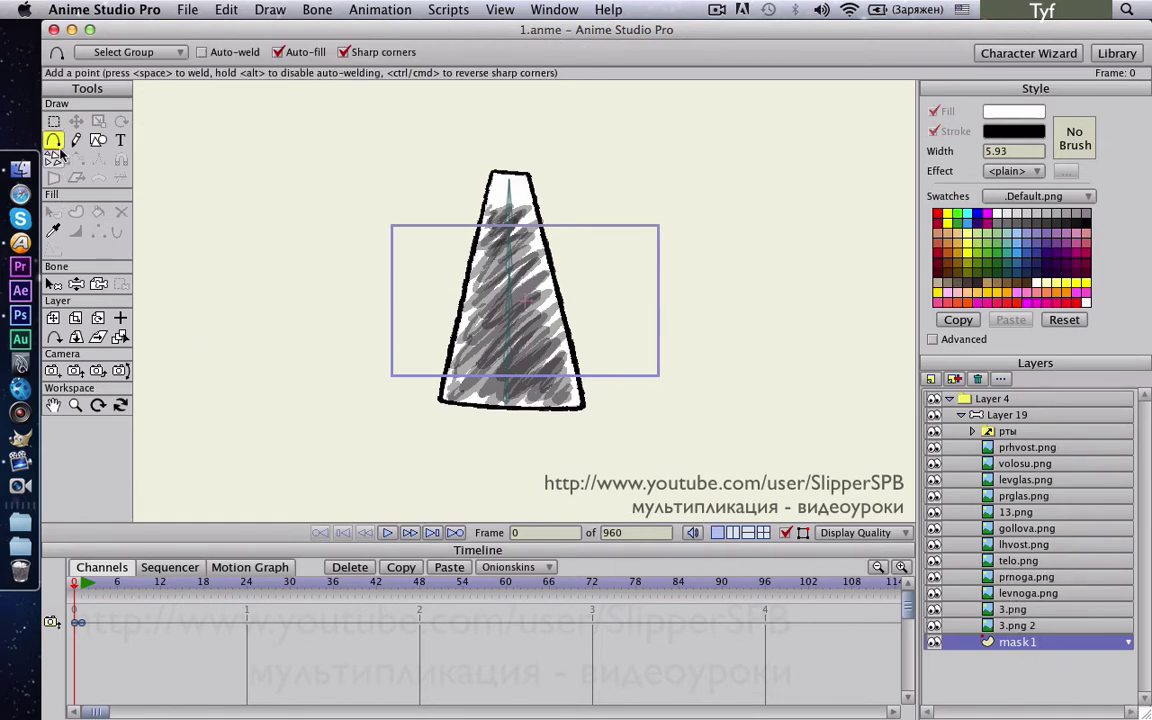
scroll(360, 285, up, 3)
drag(463, 222, 430, 234)
click(414, 275)
click(404, 312)
mouse_move(404, 315)
mouse_down()
mouse_move(397, 351)
mouse_move(412, 388)
mouse_move(545, 400)
mouse_move(585, 387)
mouse_move(576, 267)
mouse_up()
mouse_move(576, 267)
mouse_down()
mouse_move(525, 226)
mouse_move(462, 221)
mouse_up()
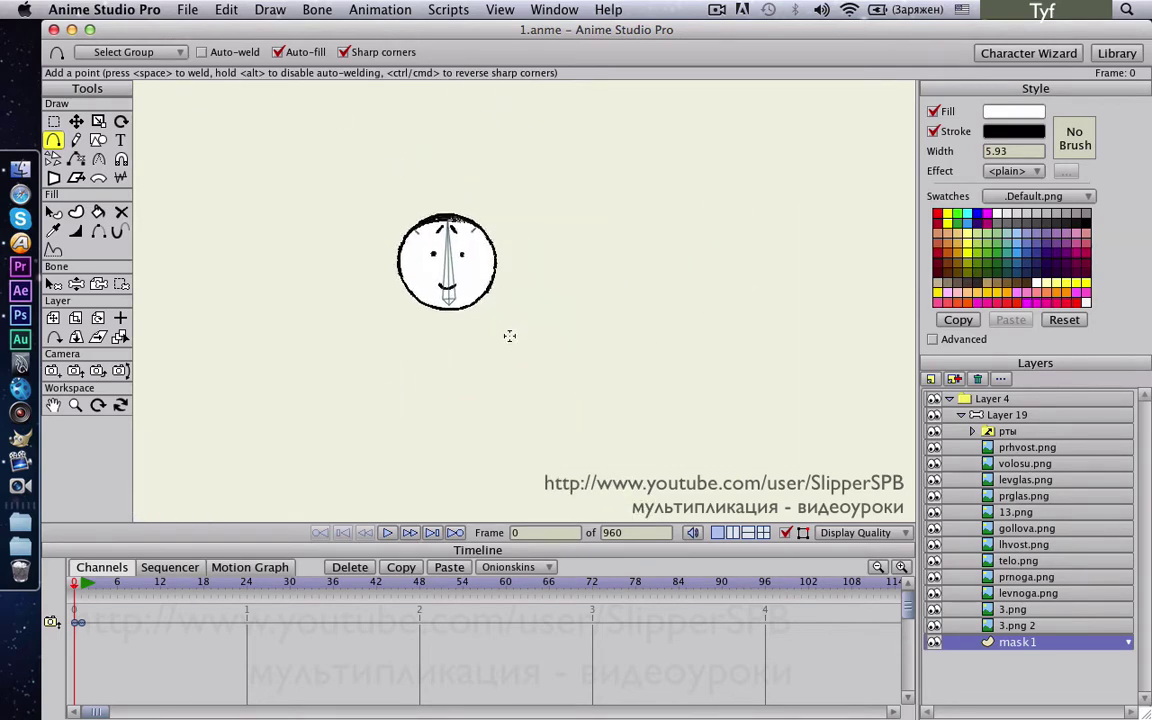
Add another vector layer directly above mask1 and name it mask2
scroll(510, 336, up, 5)
drag(546, 327, 694, 434)
click(930, 379)
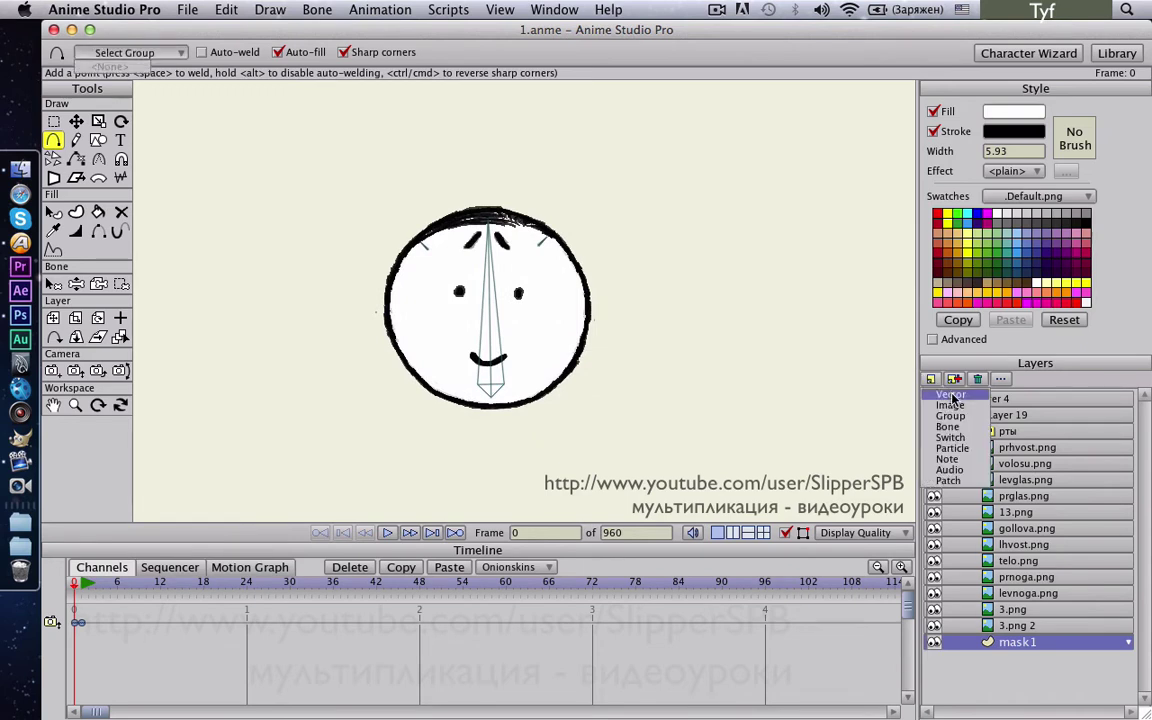
click(951, 398)
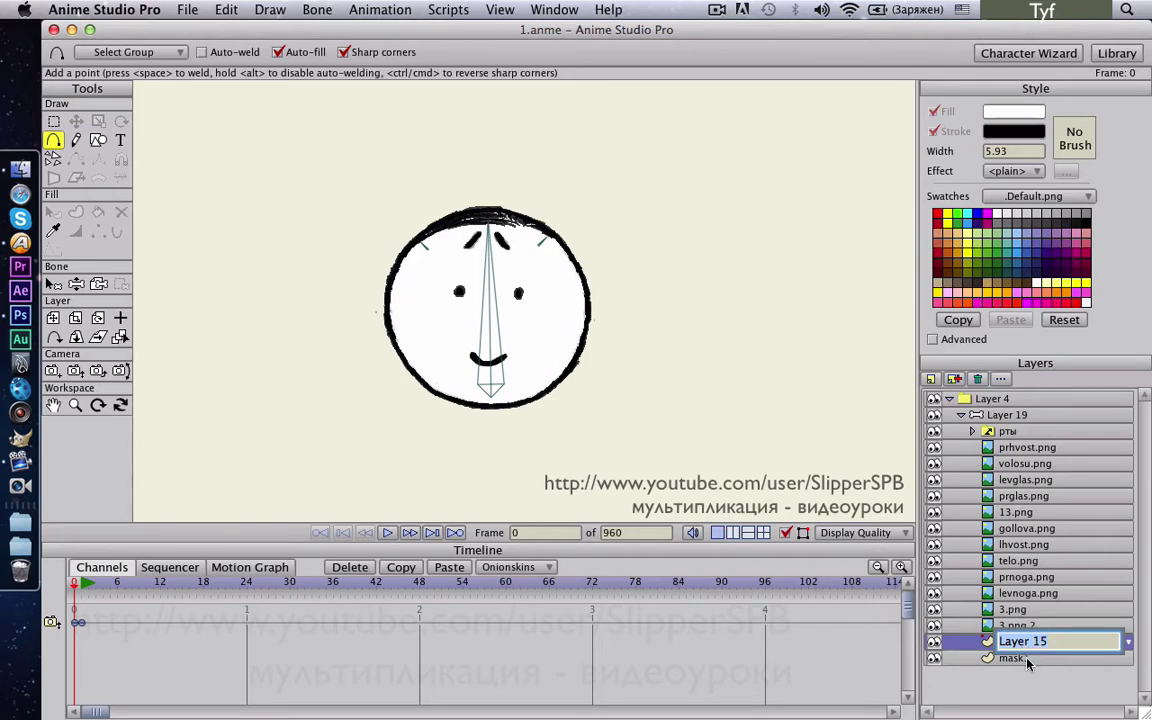
click(1018, 662)
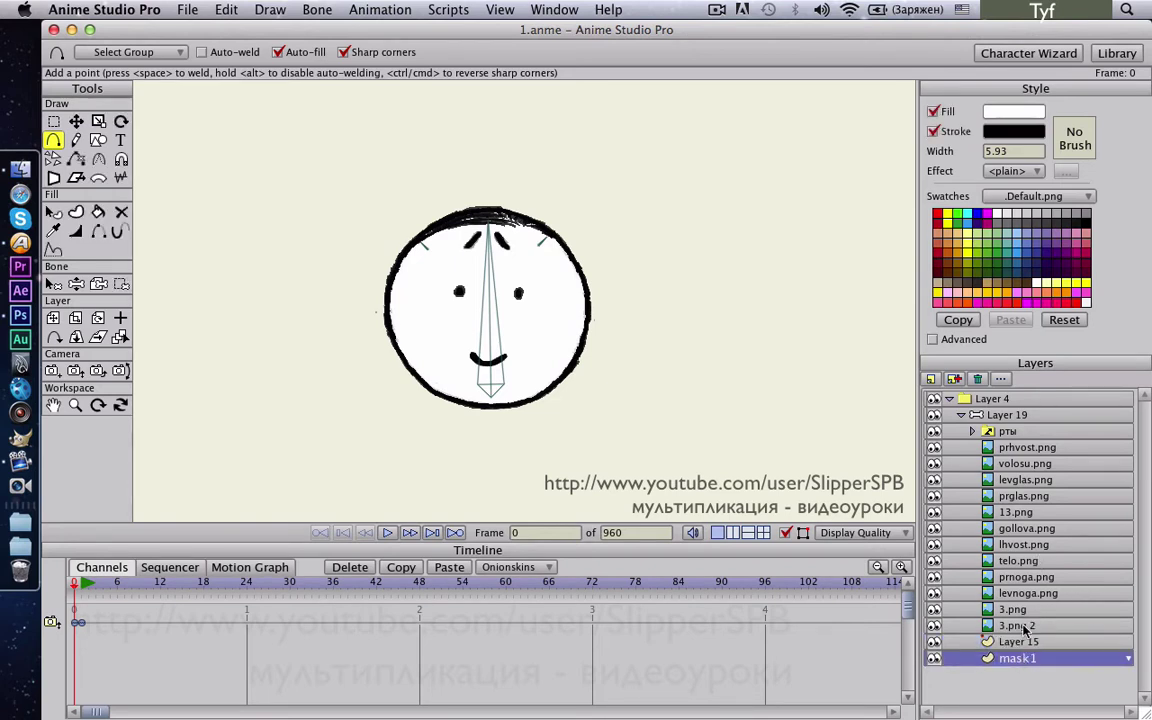
click(1022, 626)
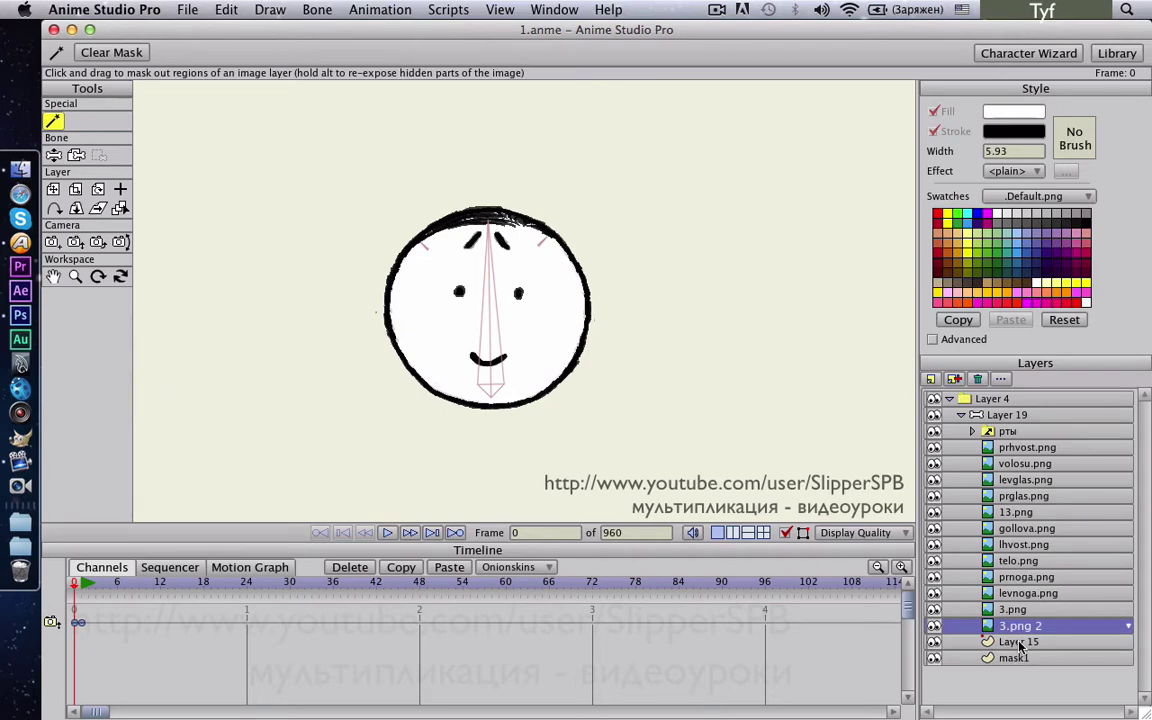
click(1021, 645)
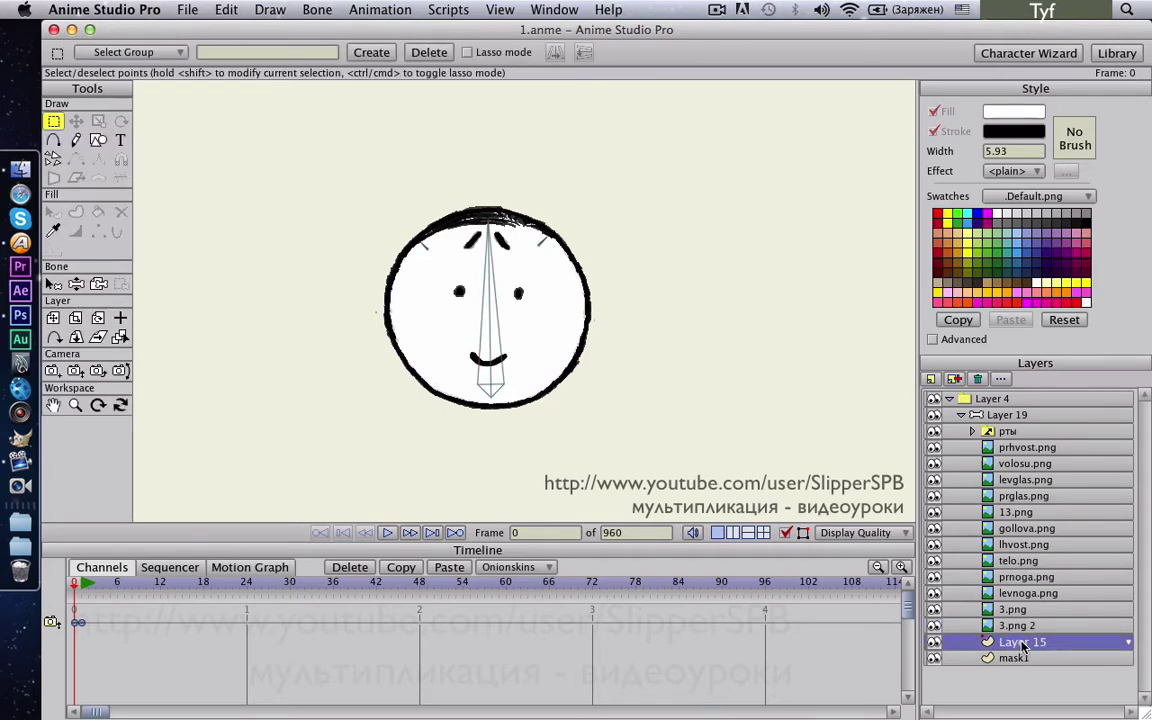
double_click(1022, 643)
text(mask2)
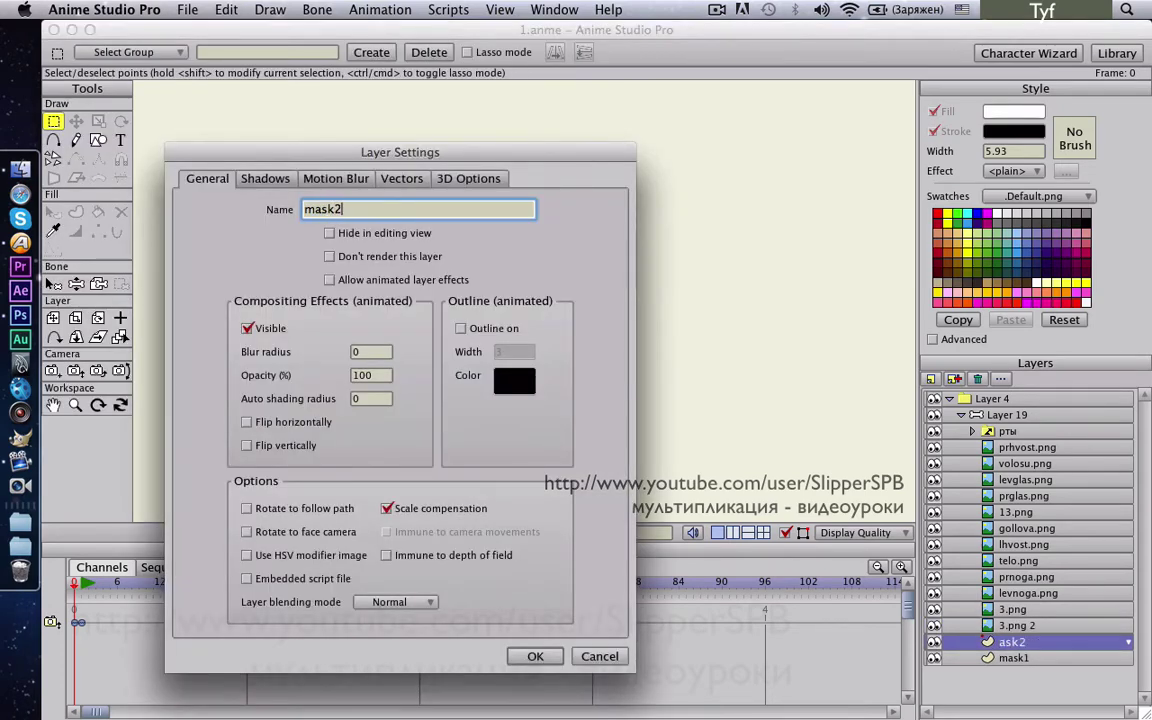
key(Return)
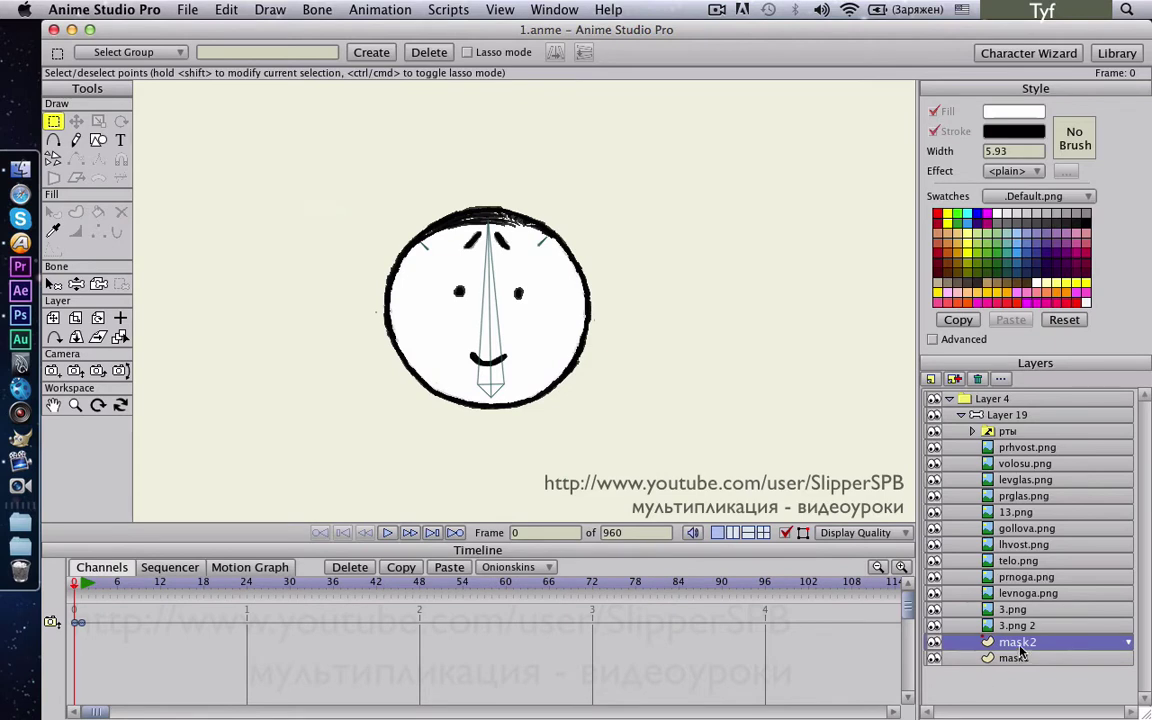
Trace a closed point outline around the girl's head on mask2 with the Add Point tool
click(53, 140)
scroll(404, 303, up, 2)
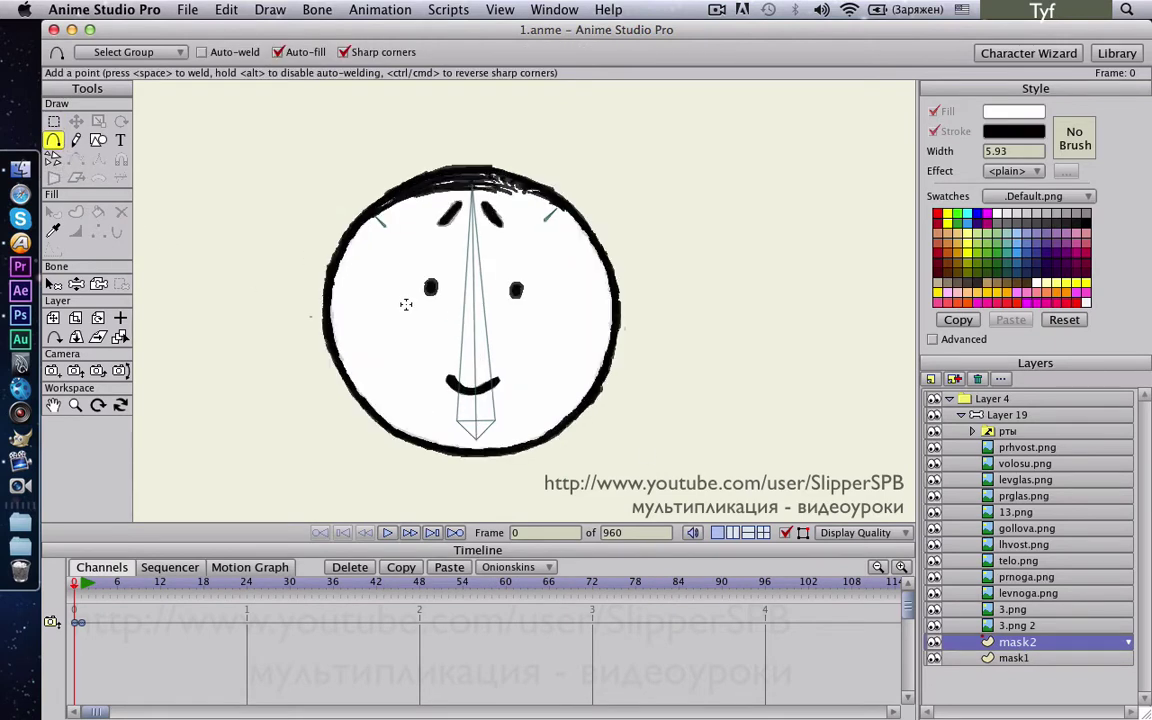
mouse_move(336, 261)
mouse_down()
mouse_move(333, 350)
mouse_move(374, 418)
mouse_move(412, 438)
mouse_move(480, 453)
mouse_move(545, 440)
mouse_move(609, 358)
mouse_move(618, 312)
mouse_move(596, 242)
mouse_move(540, 190)
mouse_move(445, 180)
mouse_move(375, 195)
mouse_move(334, 257)
mouse_up()
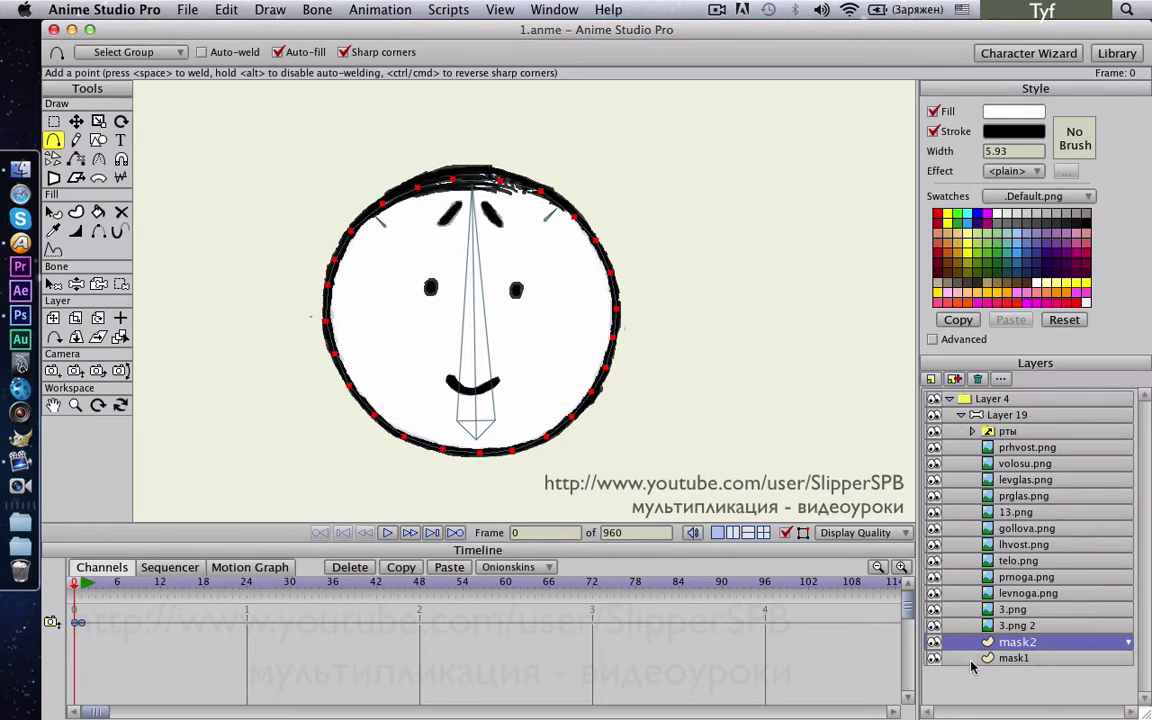
Inspect the mask shapes by temporarily hiding telo.png and comparing frame 0 with the assembled character at frame 1
scroll(555, 362, down, 10)
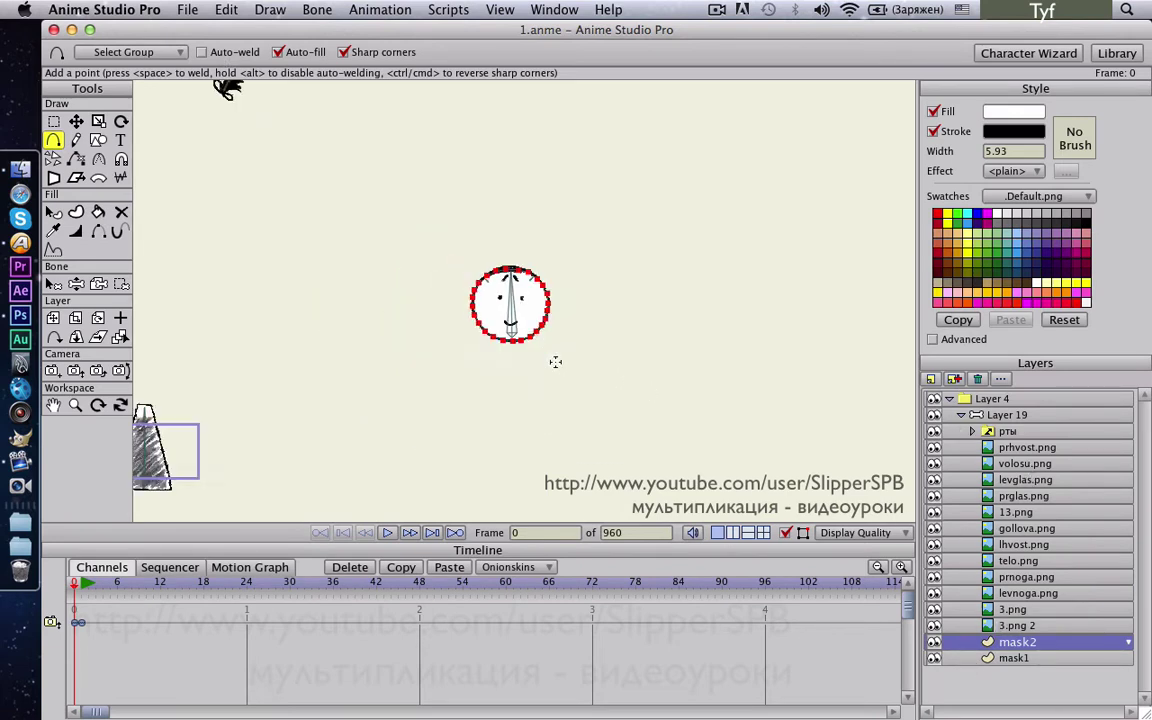
drag(476, 417, 653, 334)
scroll(653, 334, up, 2)
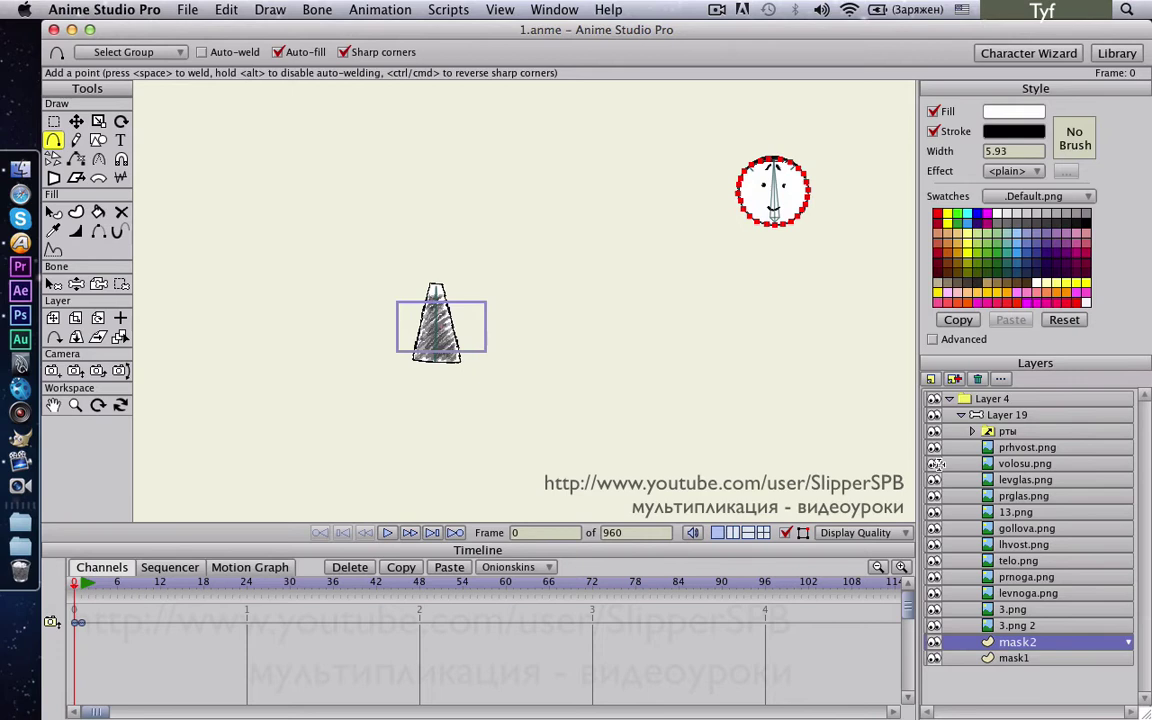
click(934, 562)
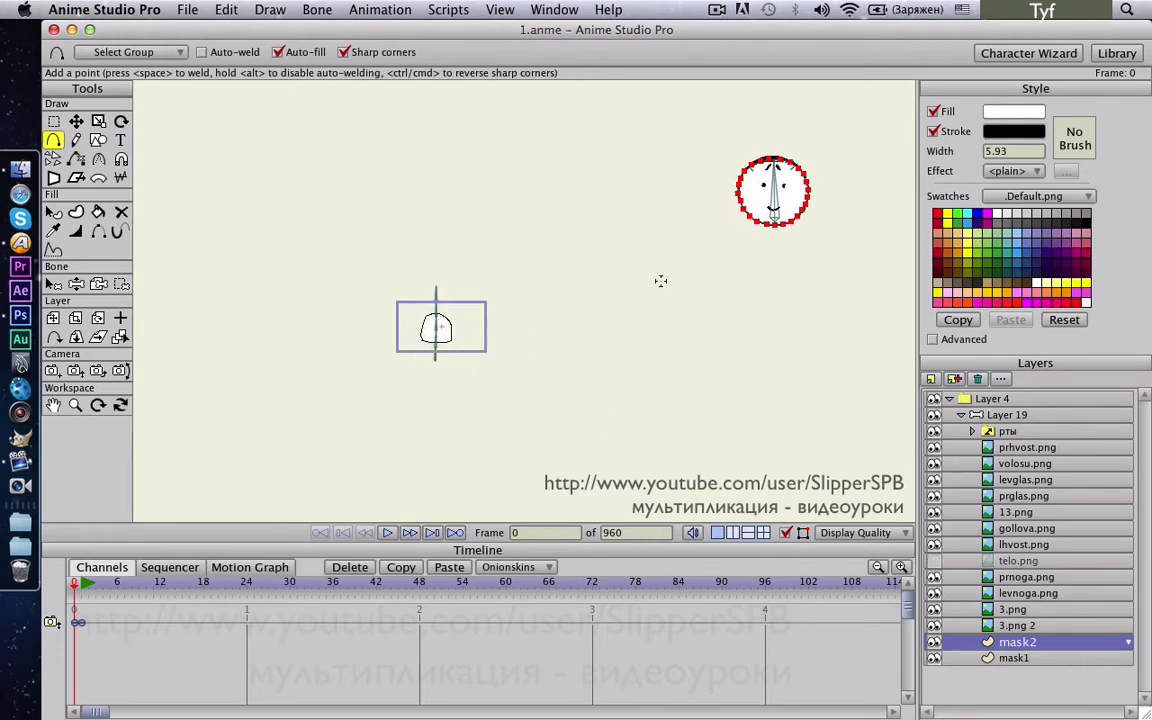
click(934, 562)
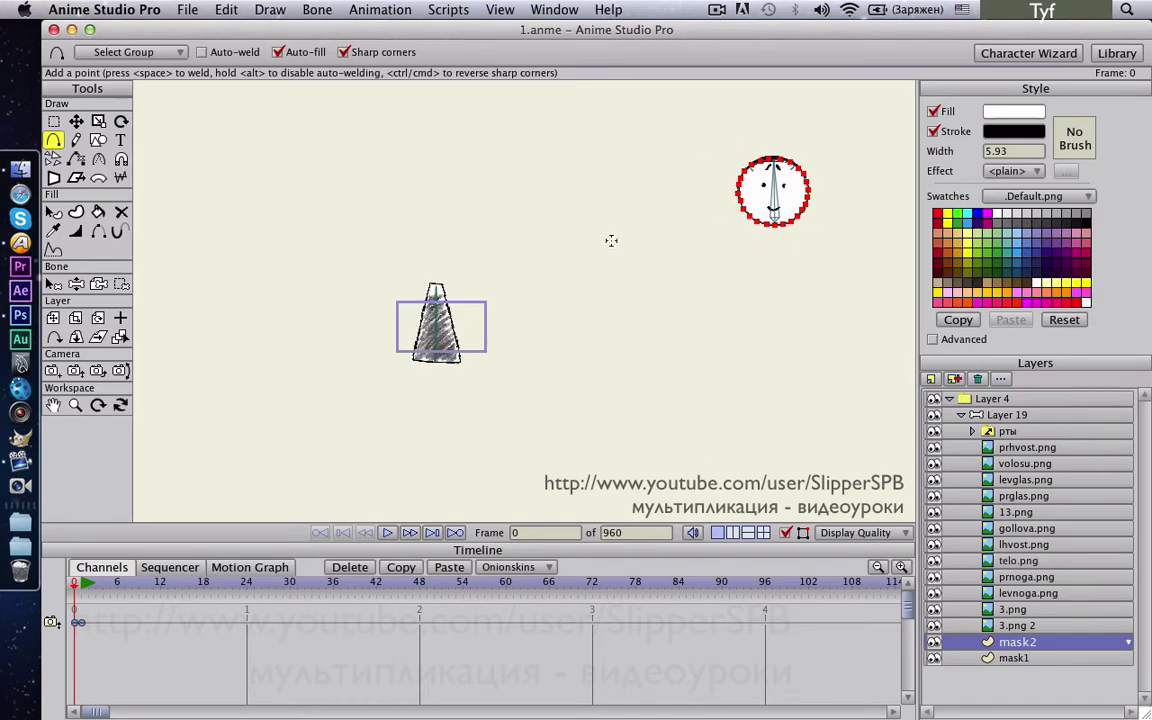
key(Right)
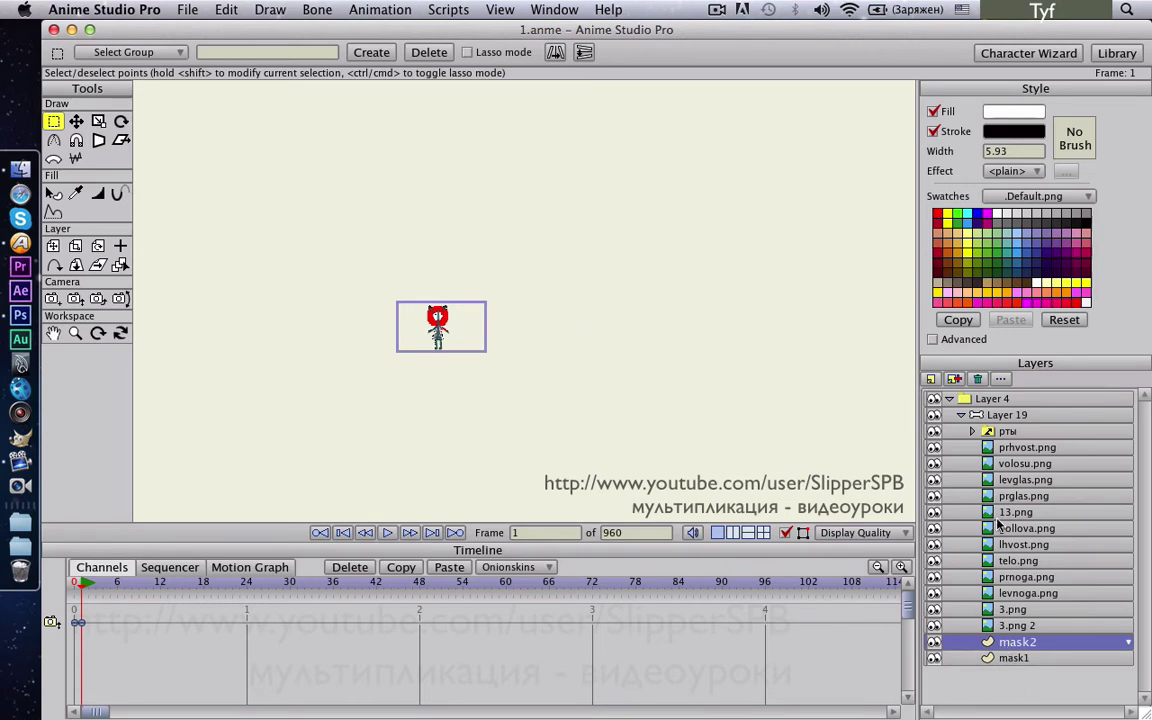
key(super+Left)
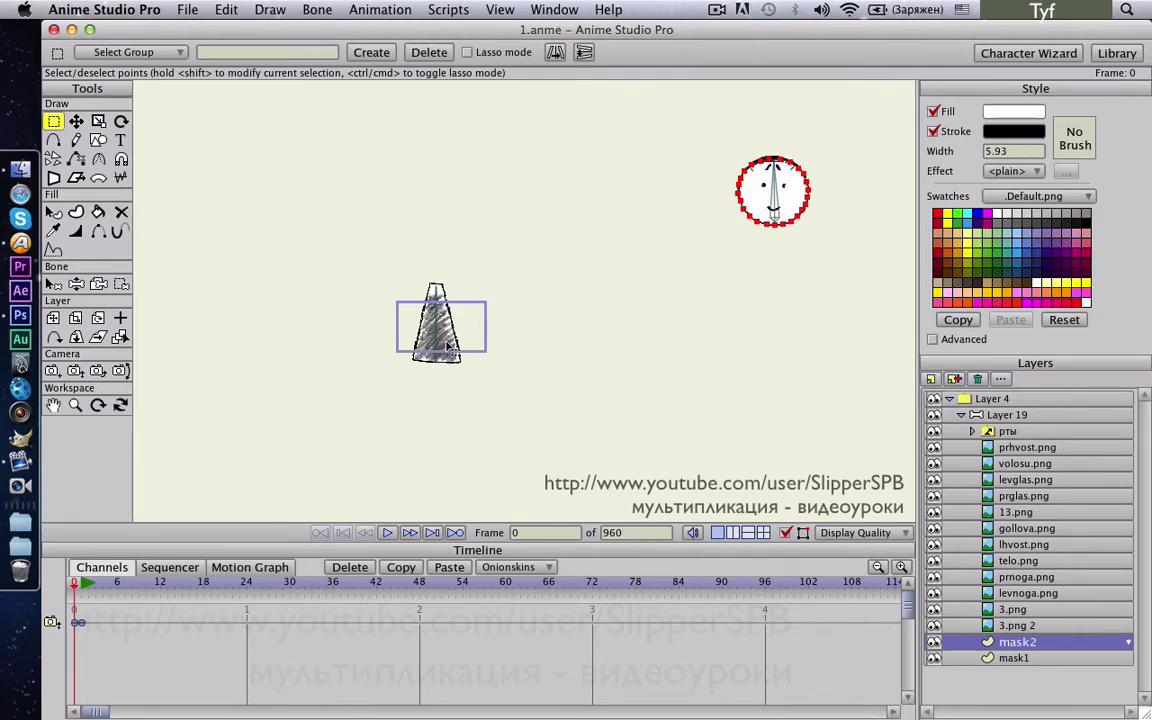
key(super+Right)
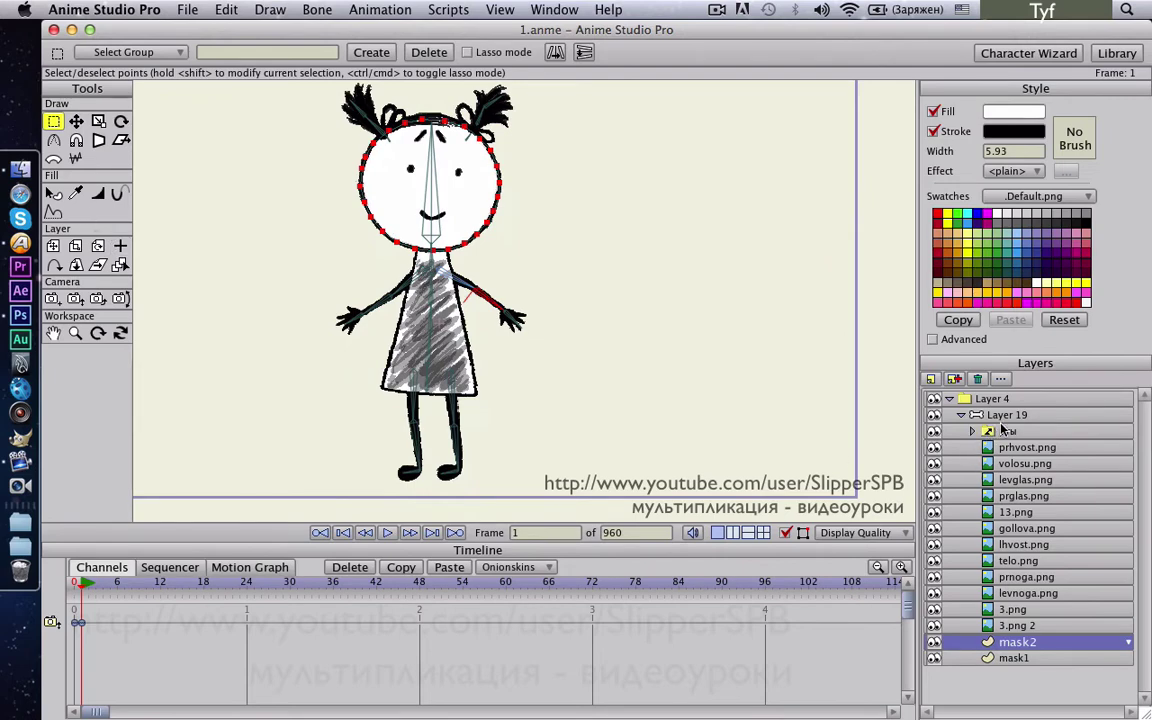
Duplicate layer 3.png, name the copy 3......mask, and move it directly above telo.png
click(1007, 418)
click(1013, 612)
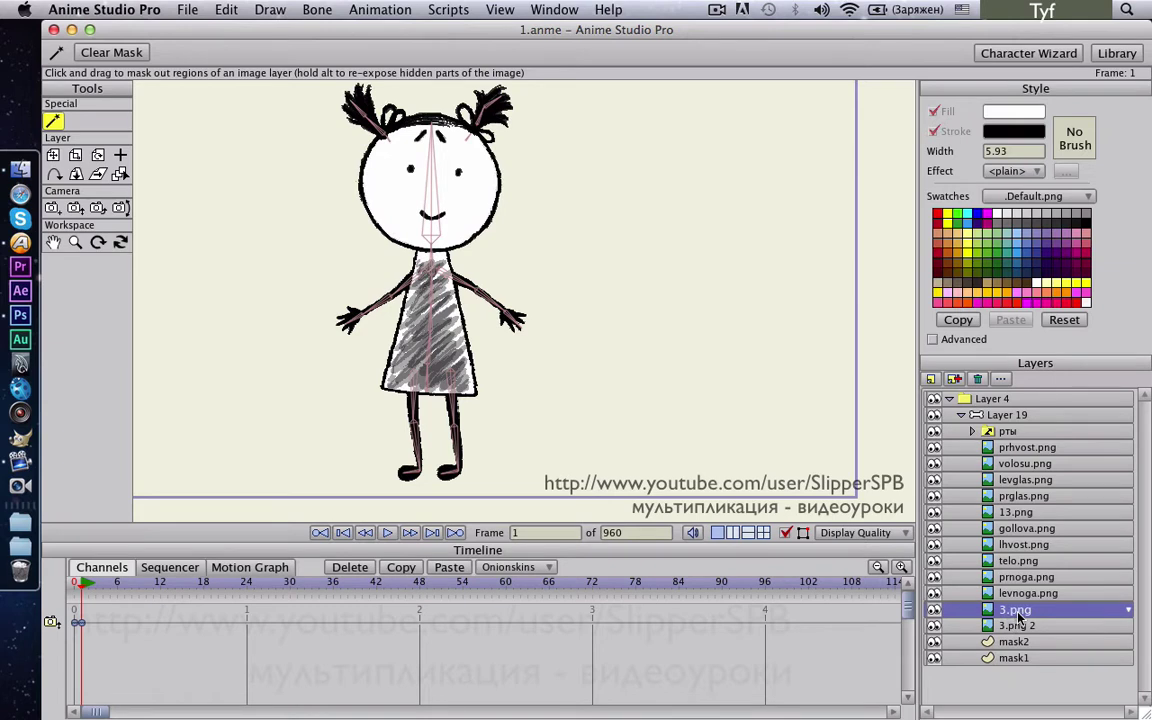
click(955, 378)
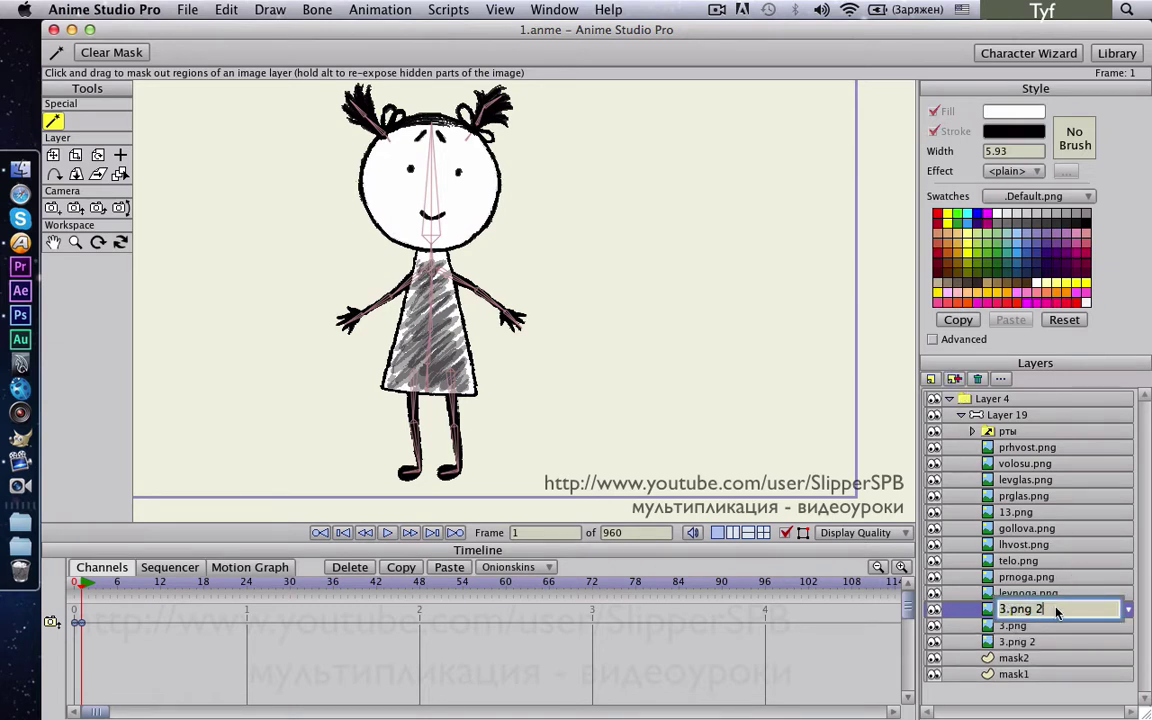
key(BackSpace)
key(BackSpace)
key(BackSpace)
key(BackSpace)
key(BackSpace)
key(Return)
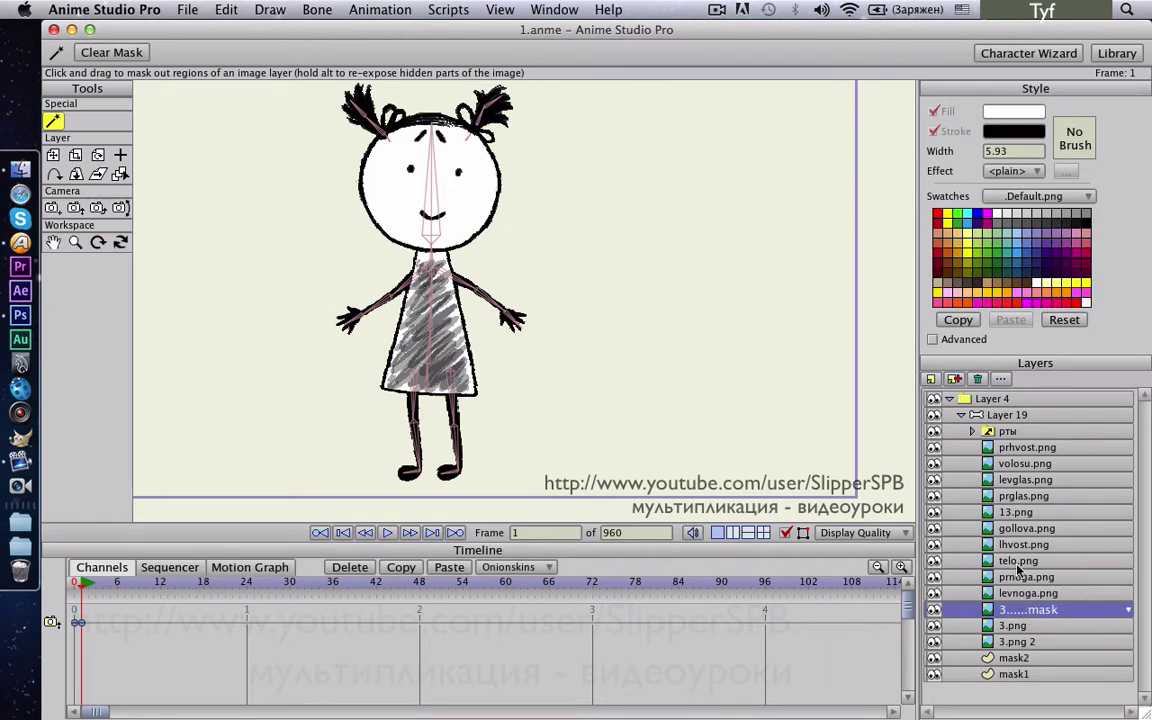
drag(1030, 614, 1007, 565)
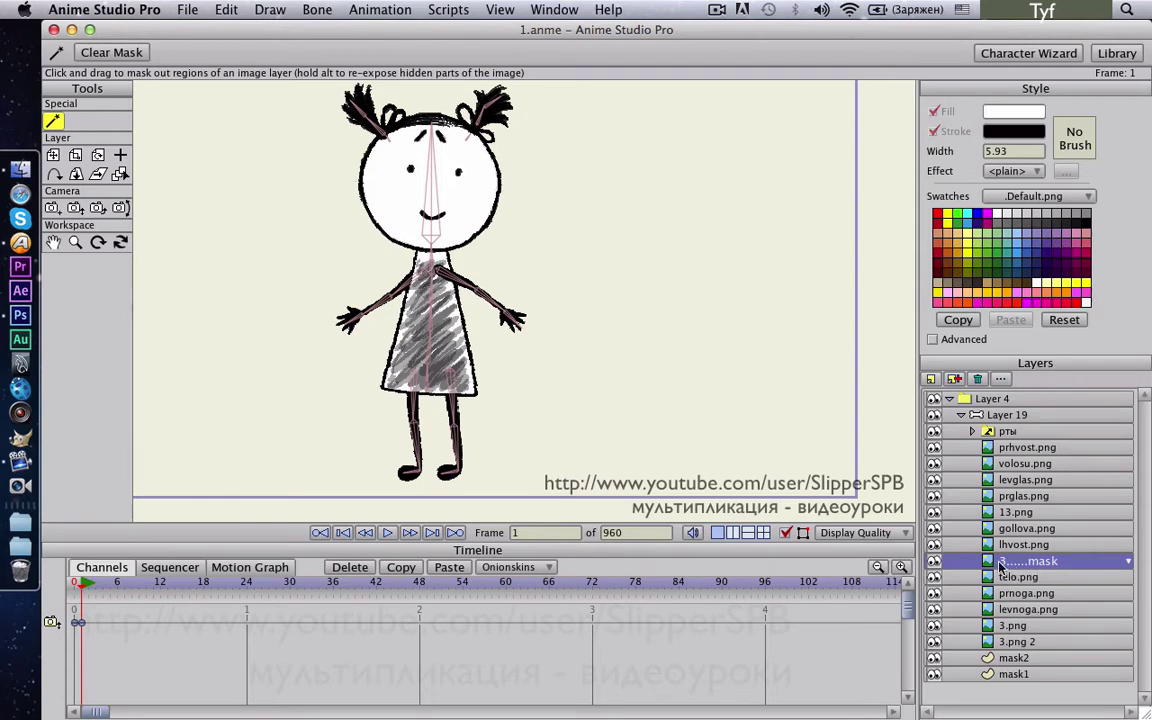
Rename the layer 3.png 2 as 4
click(1028, 643)
double_click(958, 641)
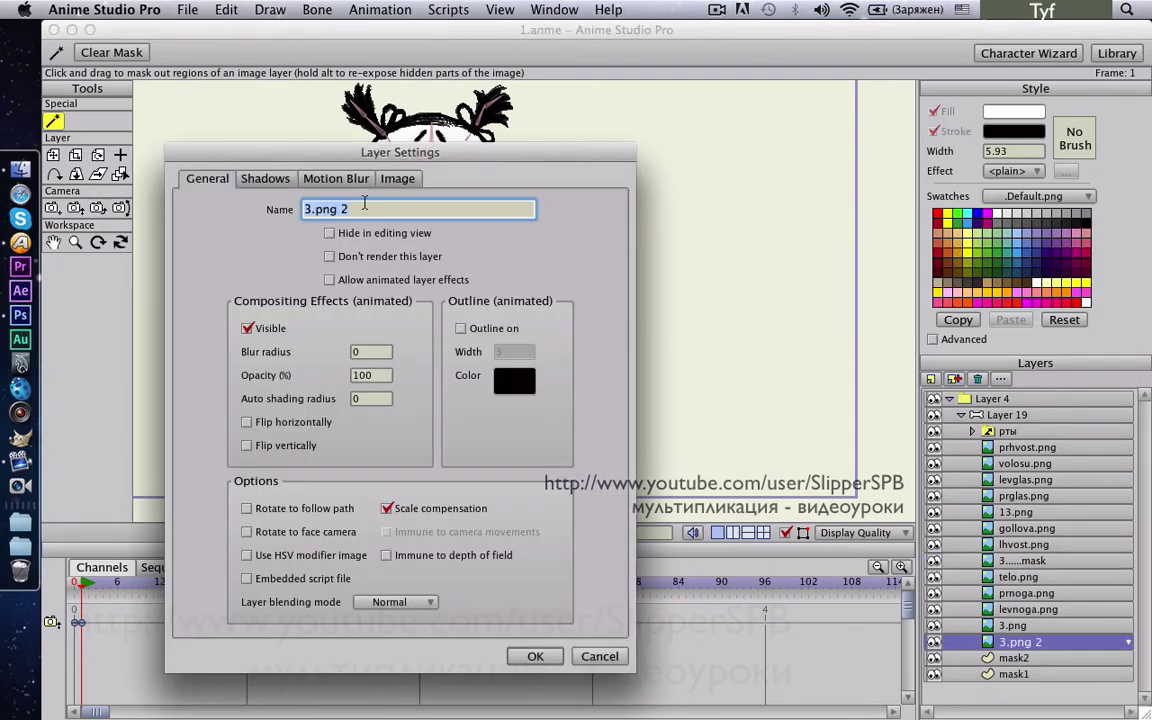
text(4)
click(535, 656)
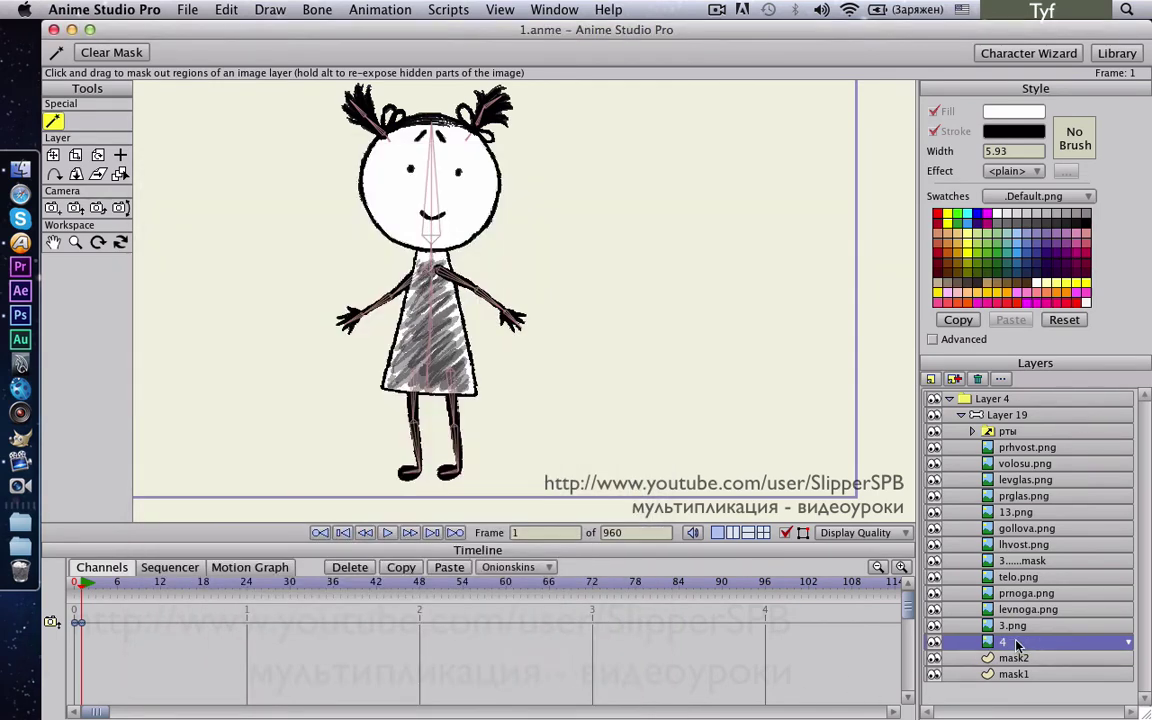
Duplicate layer 4, name the copy 4......mask, and move it directly above gollova.png
click(955, 379)
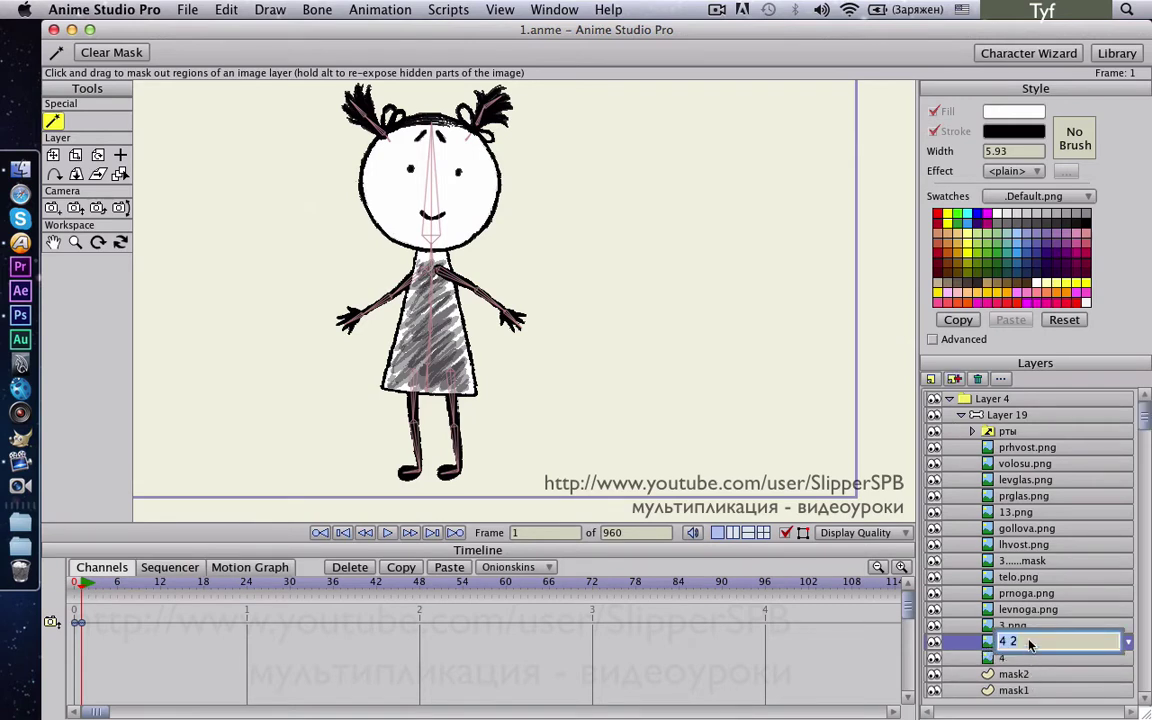
text(4......mask)
key(Return)
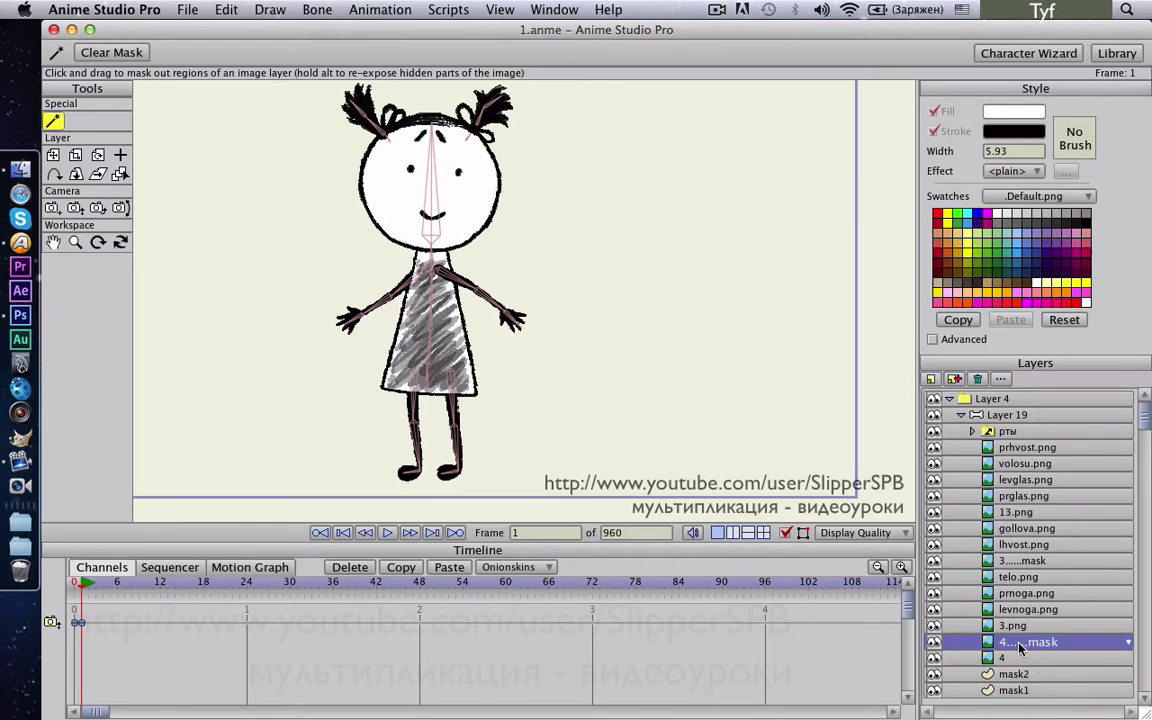
drag(1020, 648, 1030, 551)
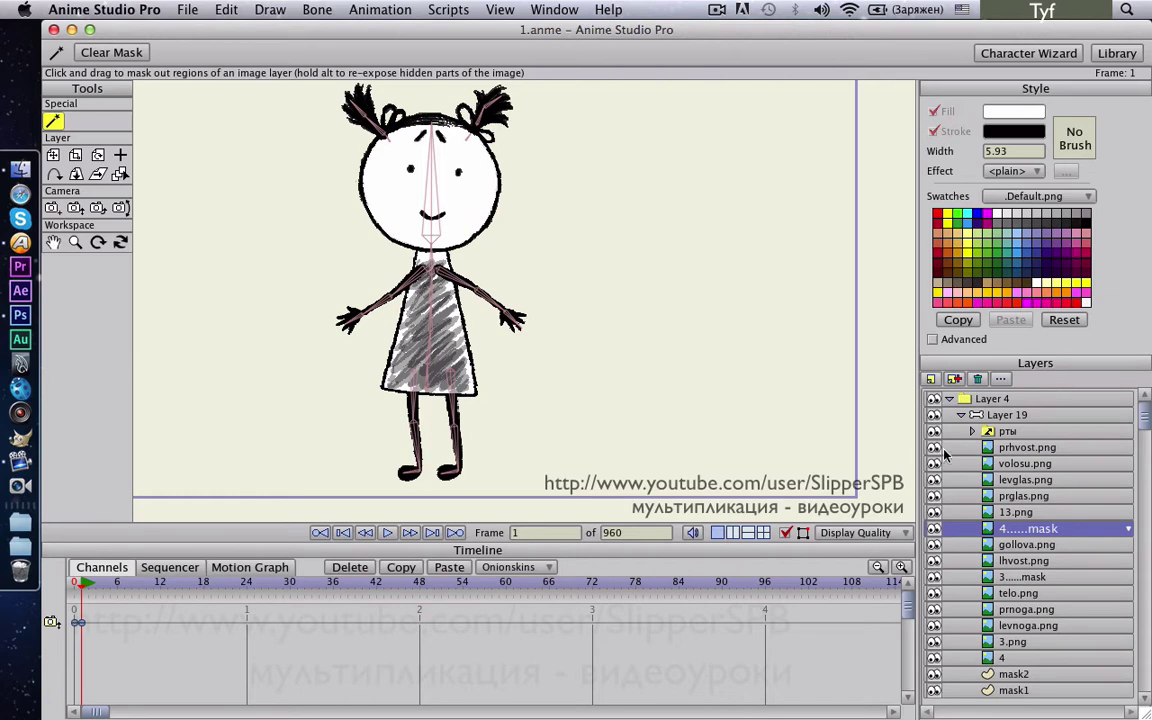
Pose both arms of bone layer Layer 19 with Manipulate Bones, bending the picture's right arm across the dress and extending the left one outward
click(1003, 414)
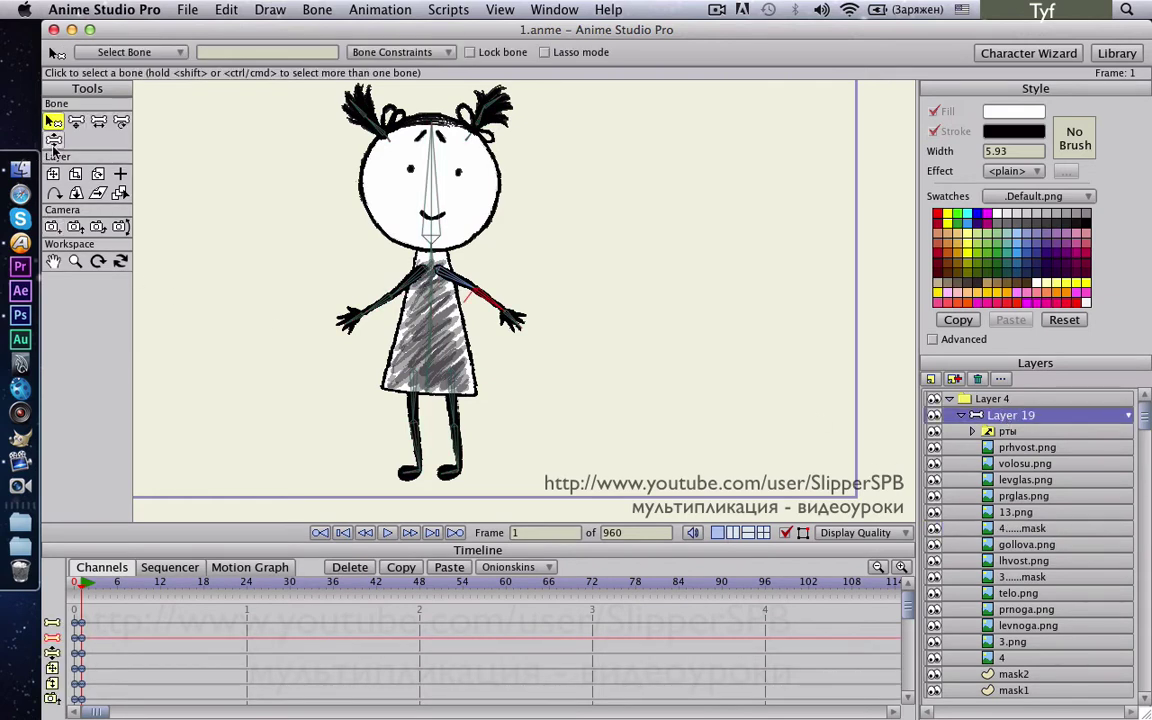
click(54, 141)
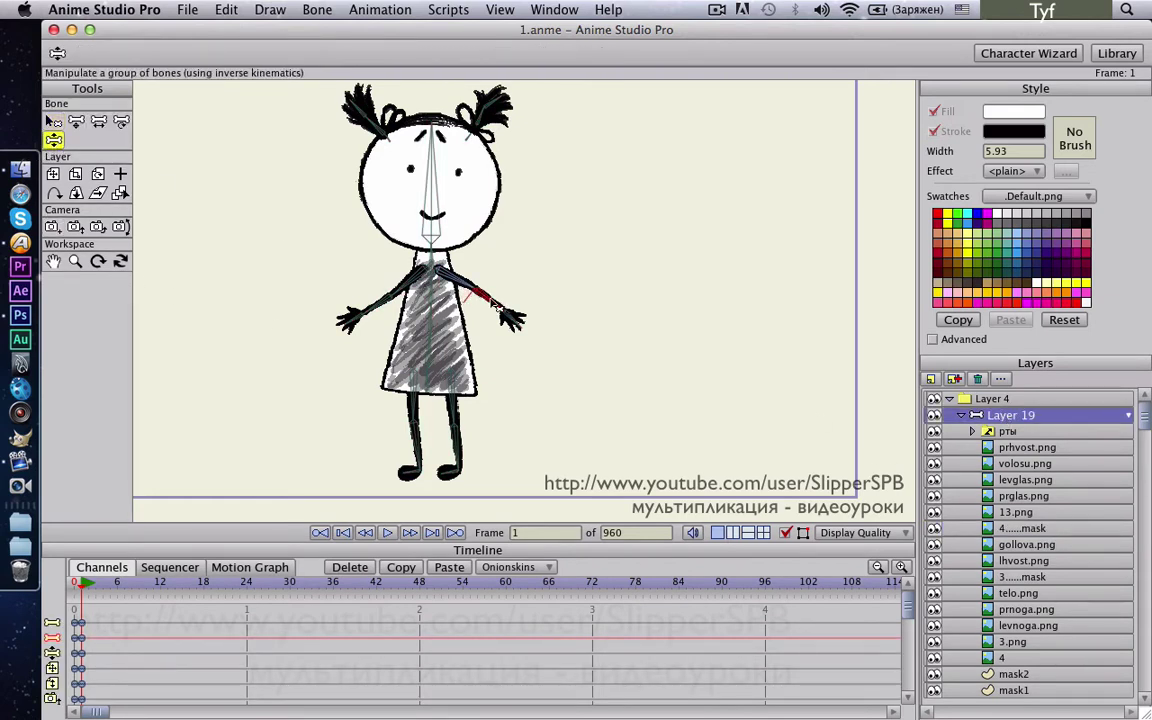
drag(493, 305, 450, 287)
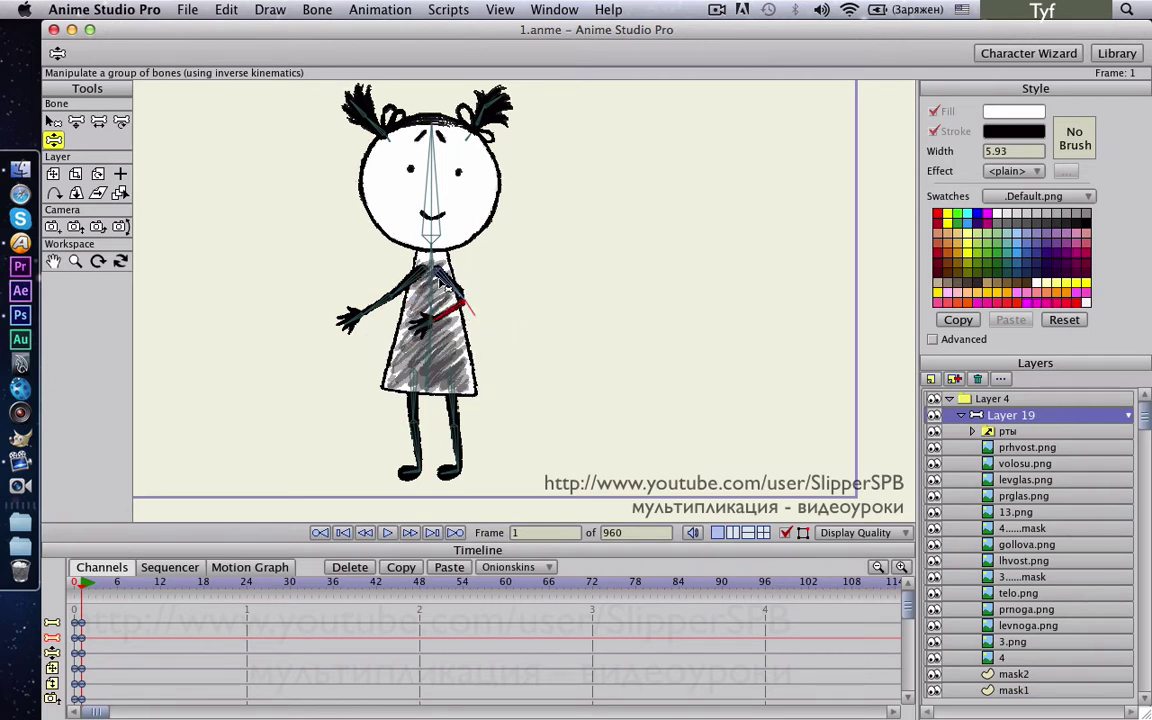
drag(457, 290, 465, 323)
drag(352, 274, 330, 300)
scroll(484, 315, up, 2)
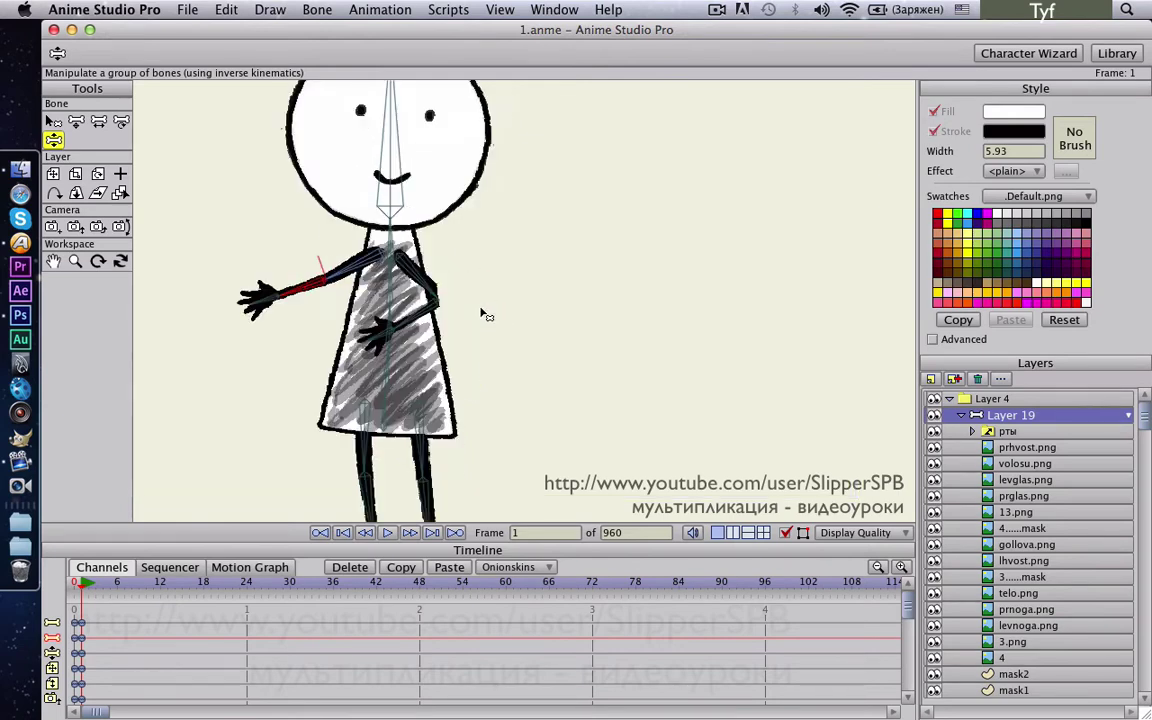
scroll(479, 316, up, 2)
mouse_move(483, 316)
mouse_down()
mouse_move(582, 318)
mouse_move(478, 325)
mouse_move(462, 315)
mouse_move(478, 315)
mouse_up()
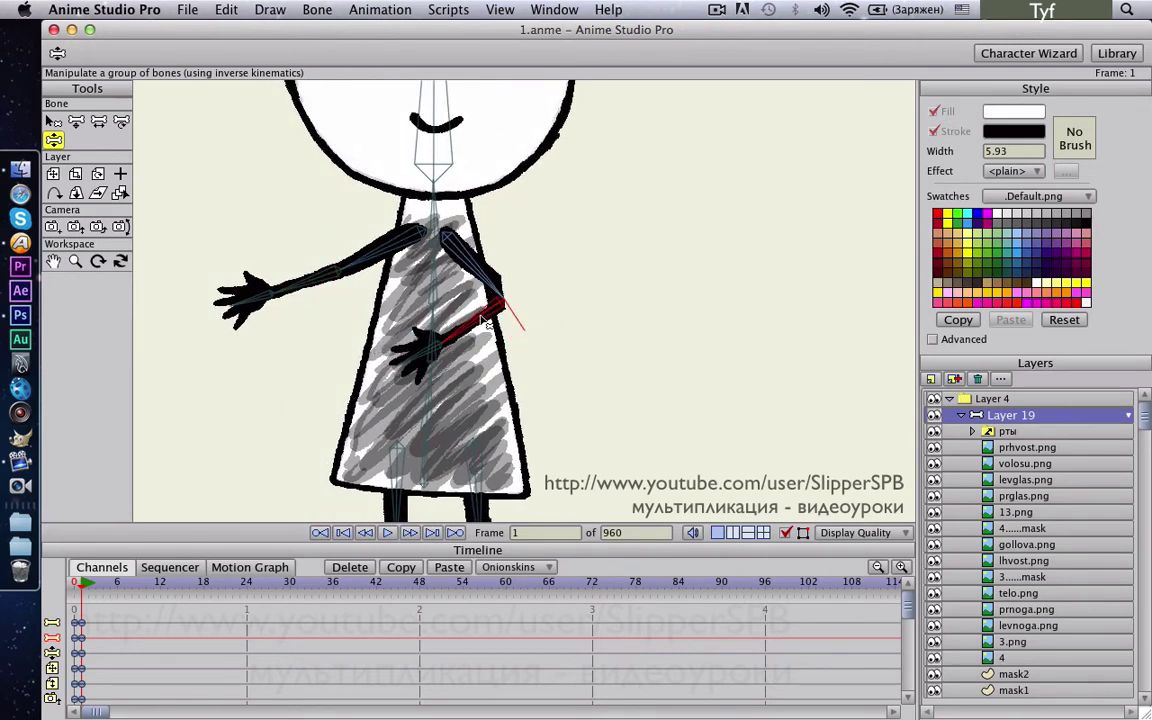
Enable angle constraints on the upper-arm bone of the picture's right arm, with a minimum of -200 and a maximum of -100 degrees
click(53, 121)
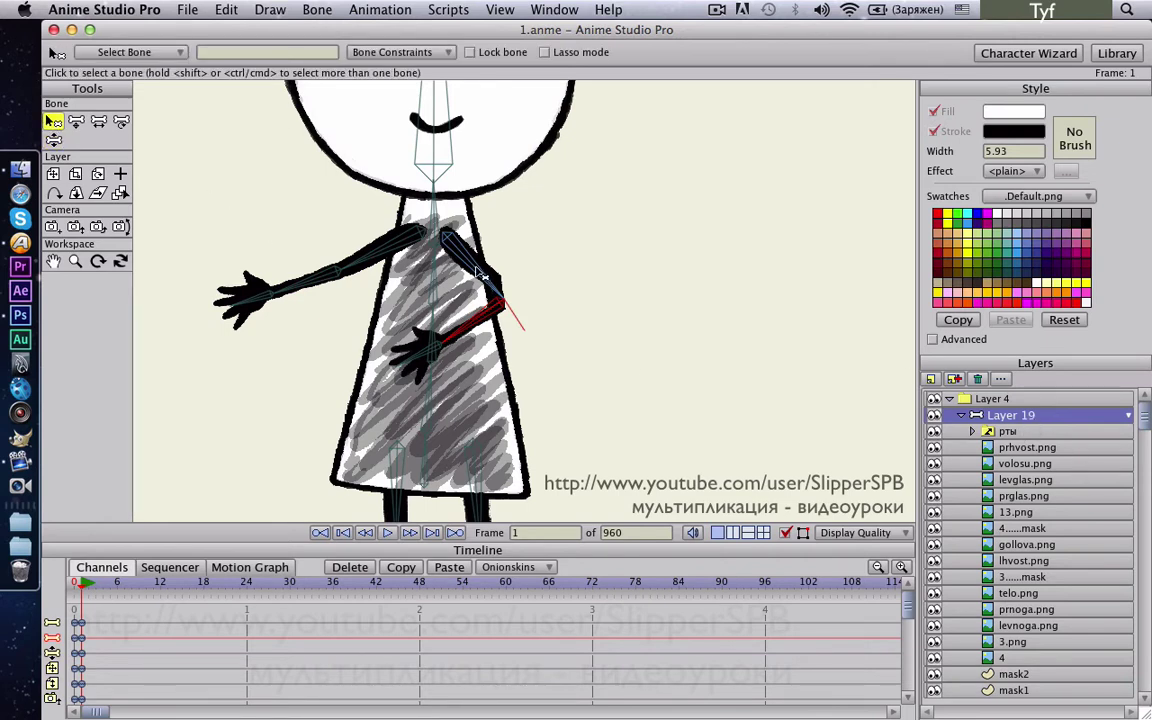
click(437, 250)
click(400, 53)
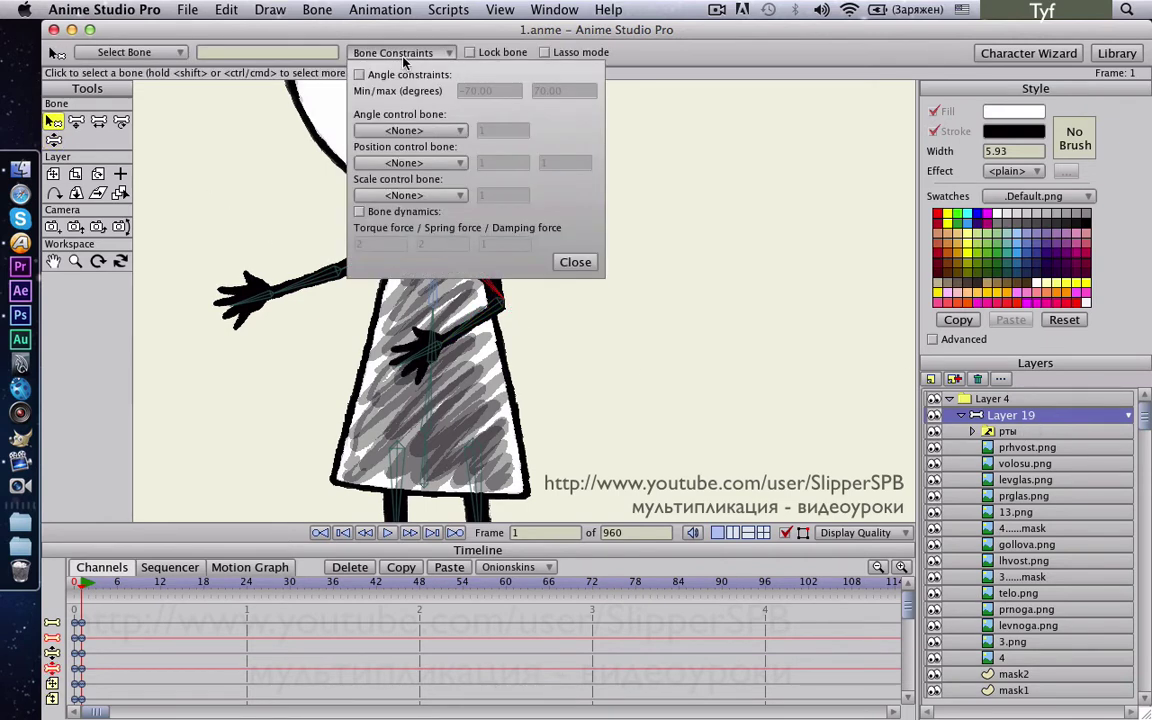
click(575, 262)
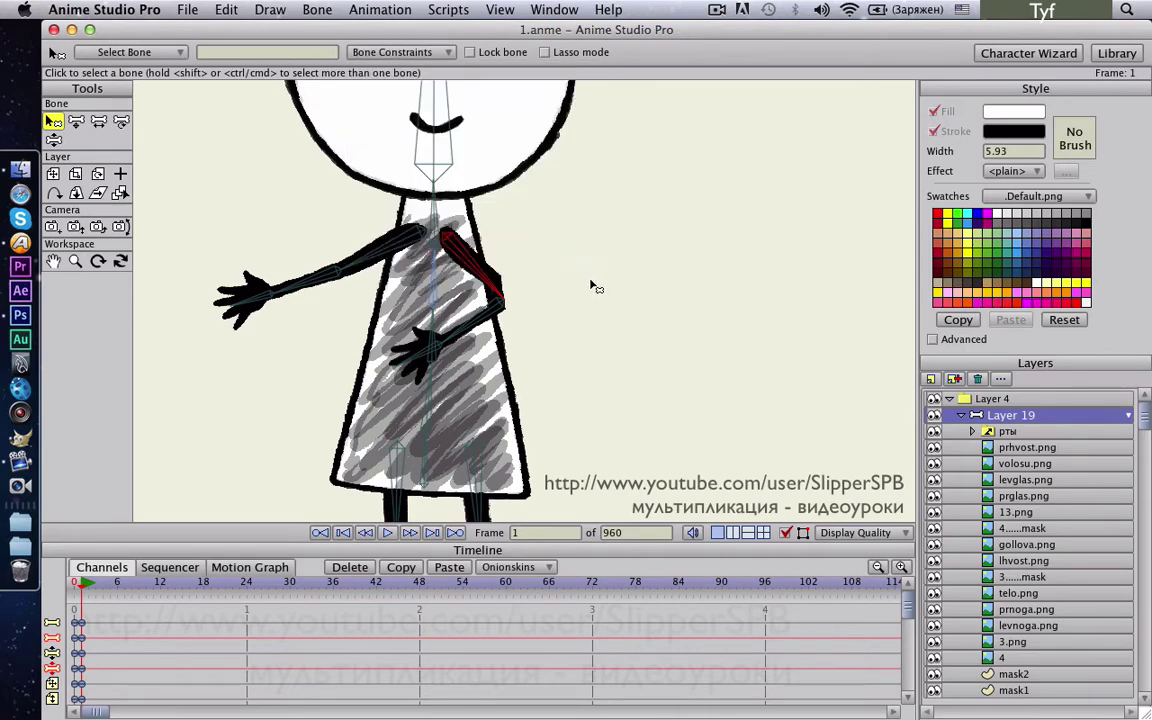
key(super+r)
scroll(600, 258, up, 5)
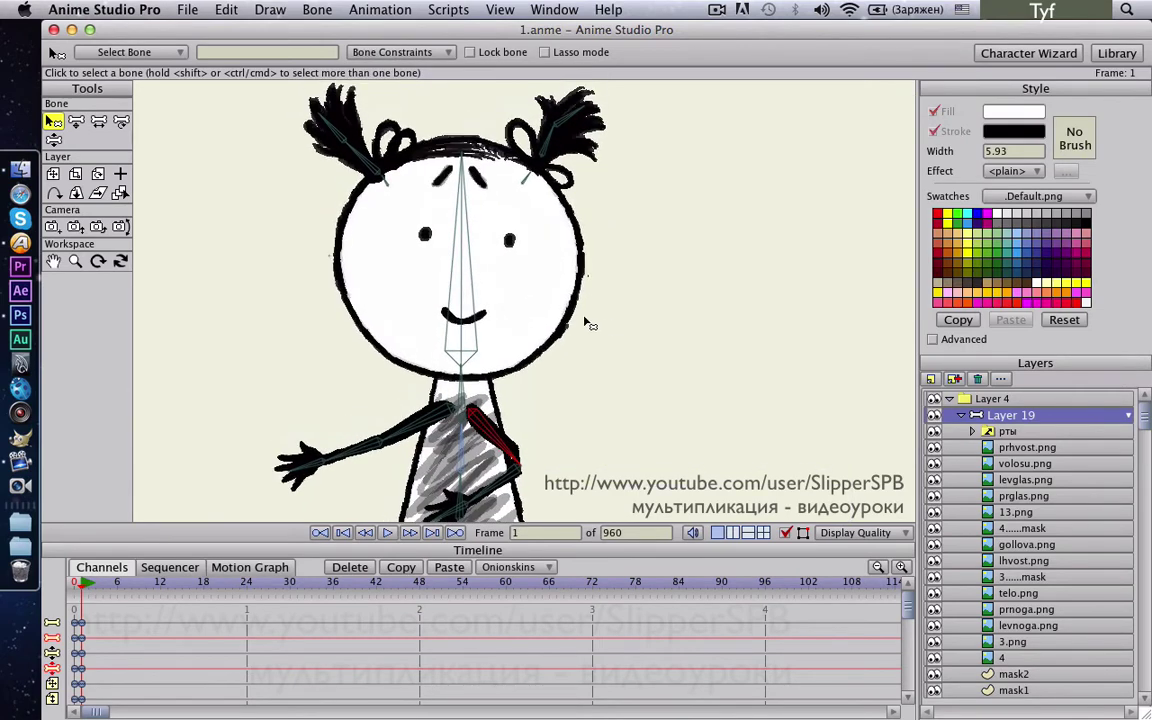
click(372, 51)
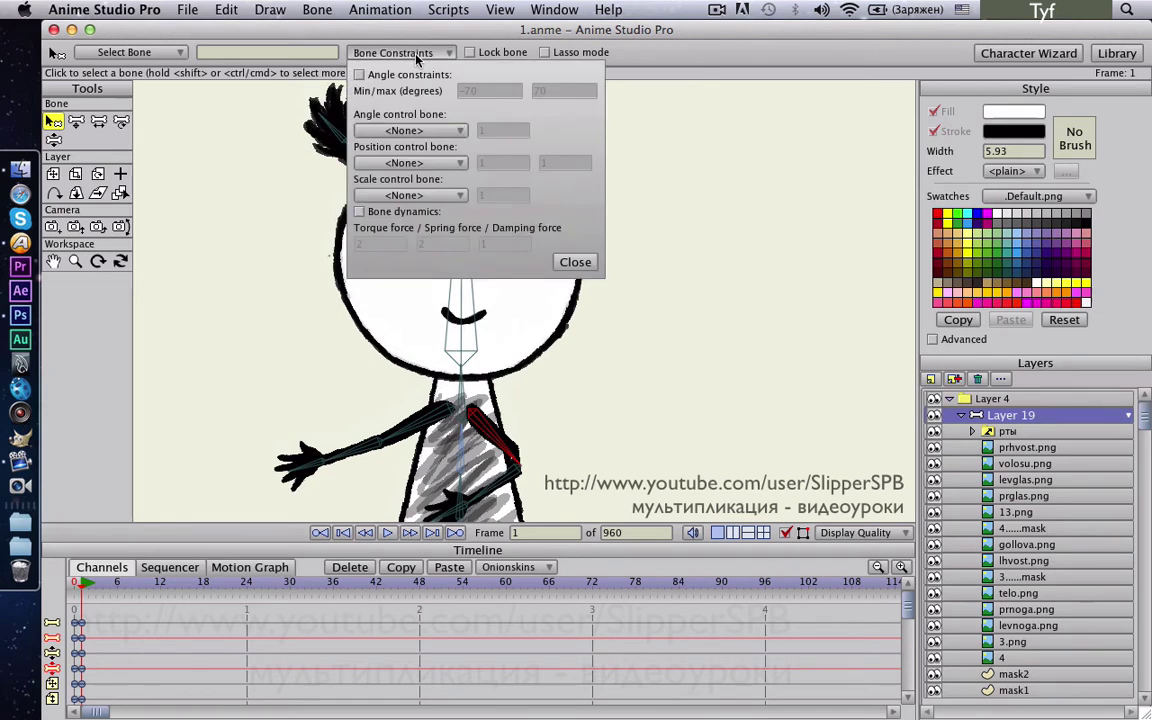
click(359, 75)
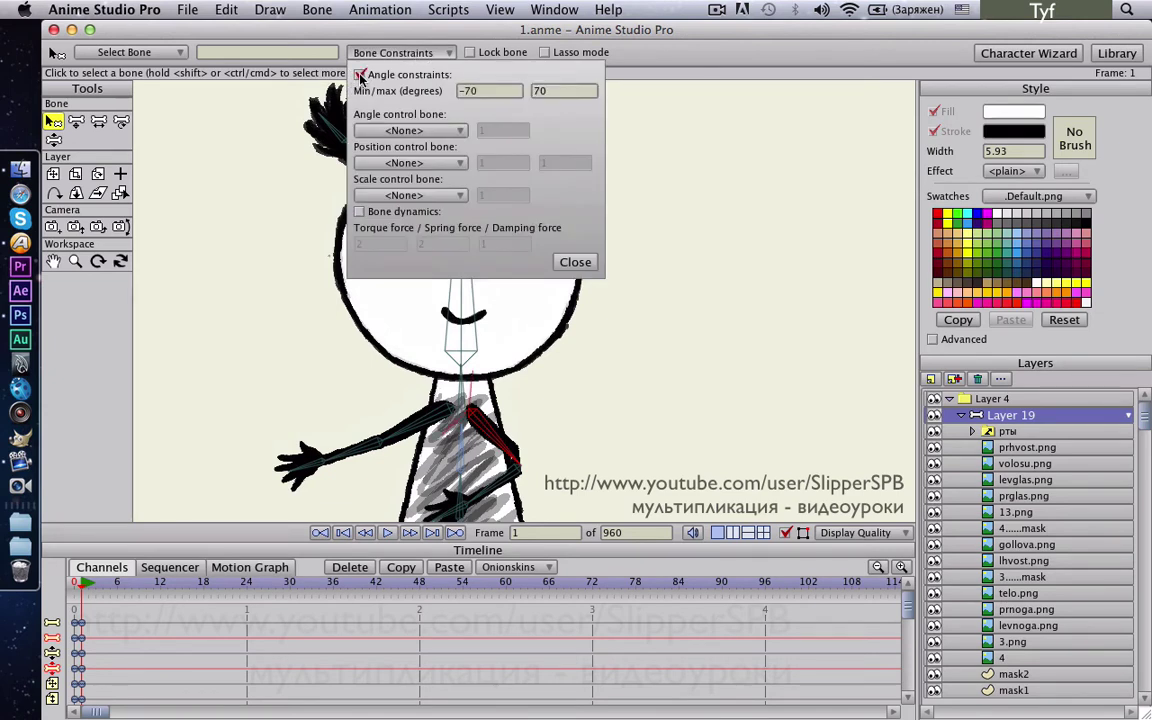
drag(485, 92, 470, 94)
text(200)
key(Tab)
text(-100)
click(518, 91)
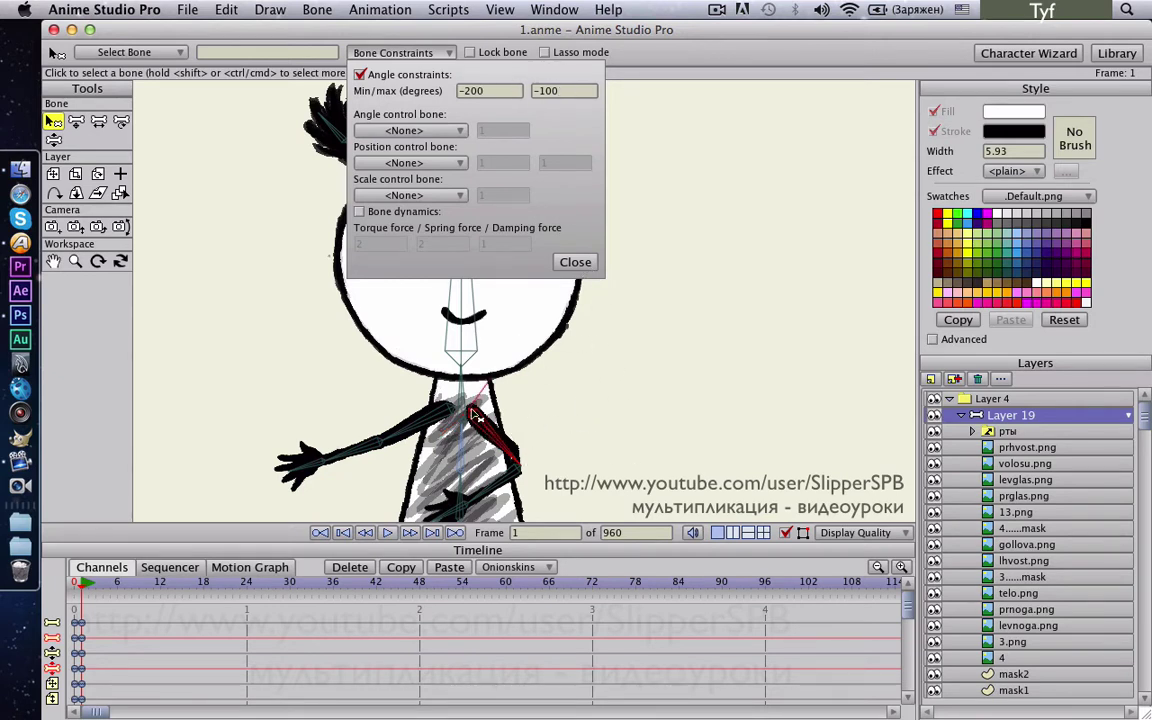
click(575, 262)
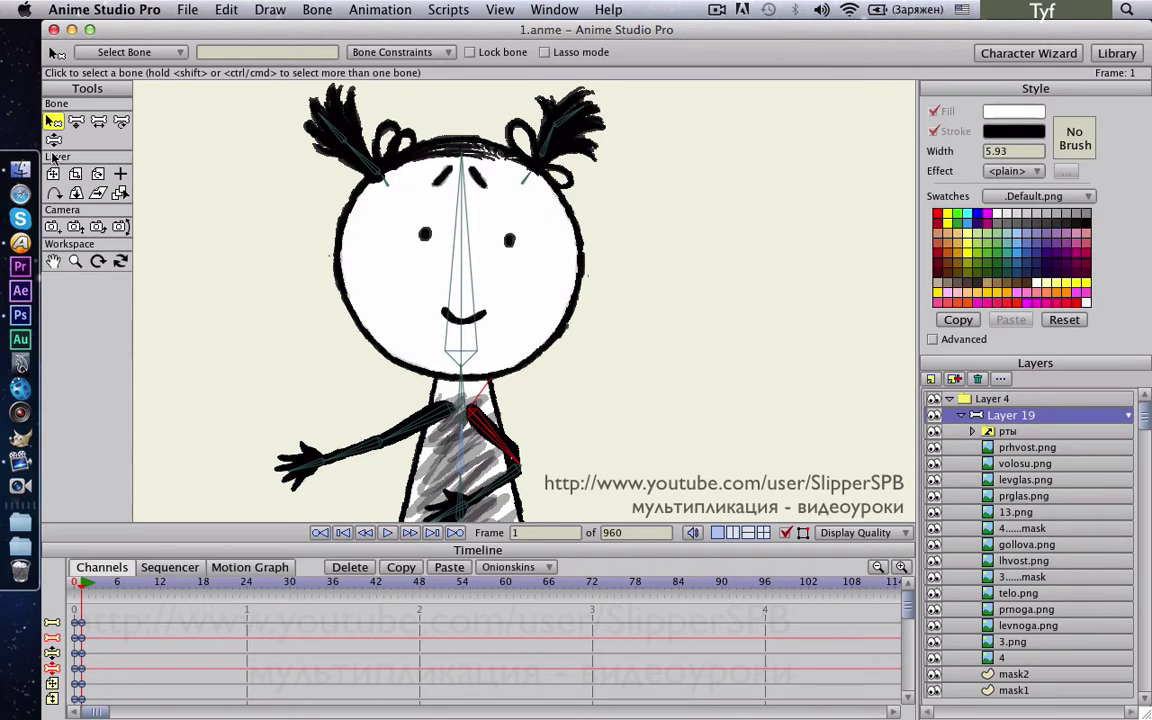
Test the constrained arm by swinging it over the dress, and lower the opposite upper arm
click(53, 140)
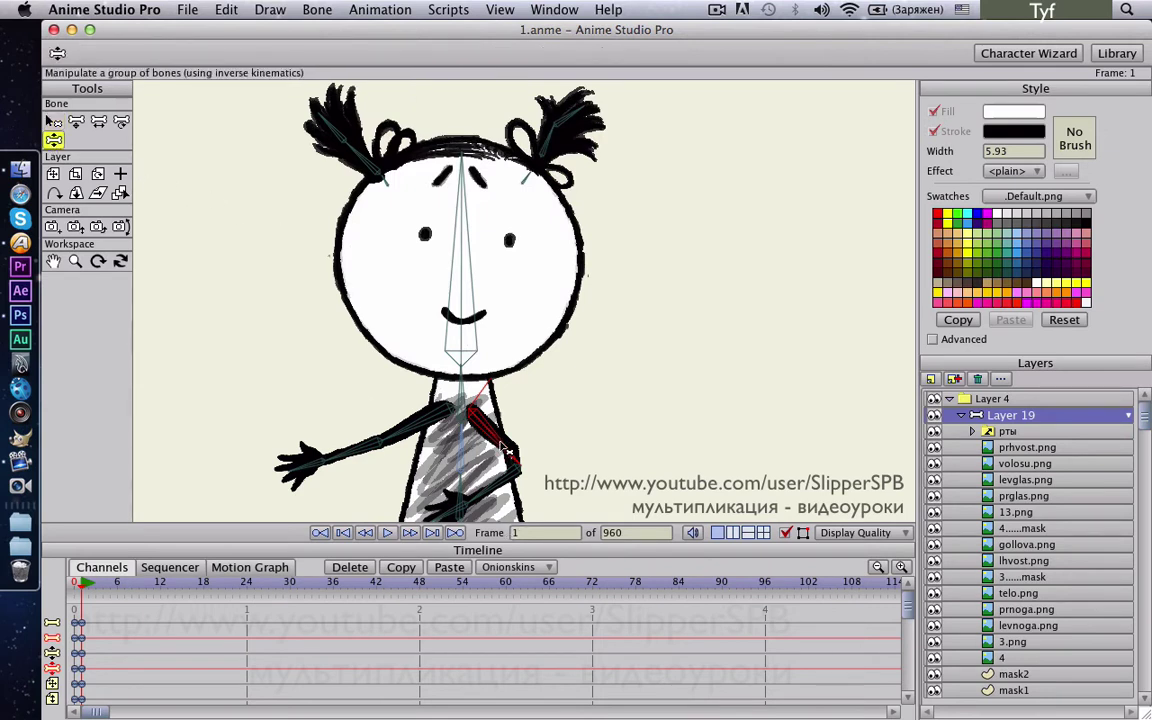
mouse_move(503, 447)
mouse_down()
mouse_move(514, 419)
mouse_move(545, 406)
mouse_move(518, 487)
mouse_move(508, 315)
mouse_move(562, 385)
mouse_move(510, 257)
mouse_move(647, 368)
mouse_move(480, 588)
mouse_move(545, 400)
mouse_move(528, 575)
mouse_move(468, 462)
mouse_move(565, 460)
mouse_move(472, 455)
mouse_move(480, 489)
mouse_up()
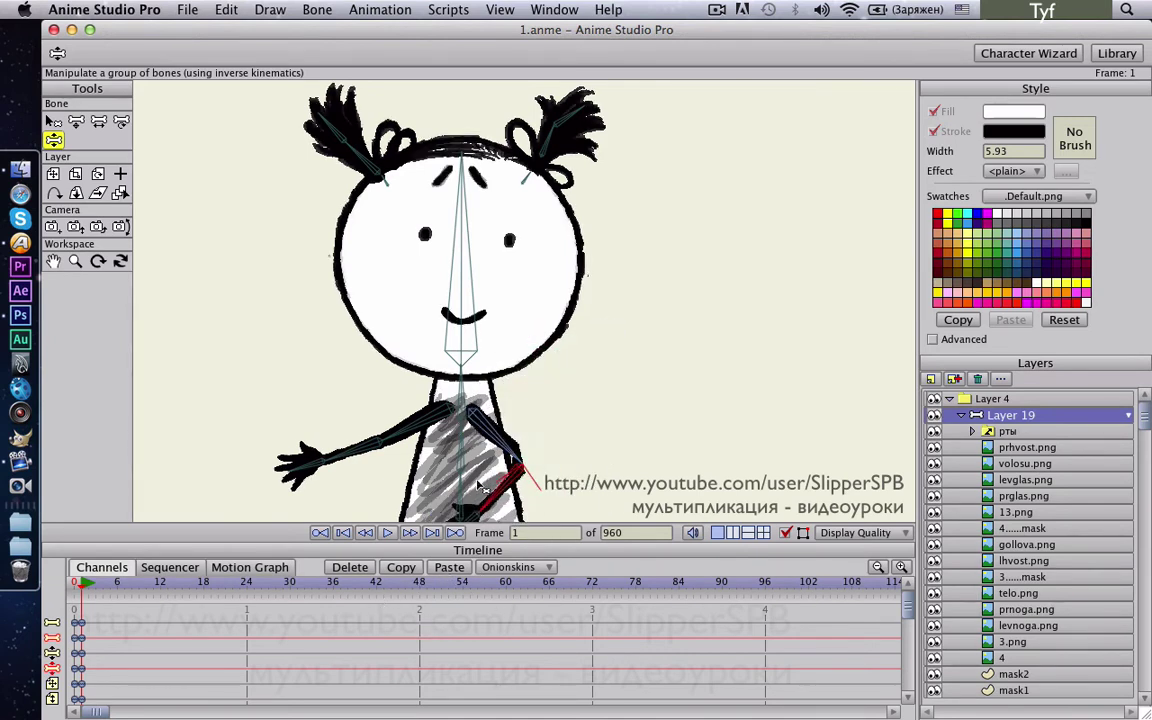
click(422, 430)
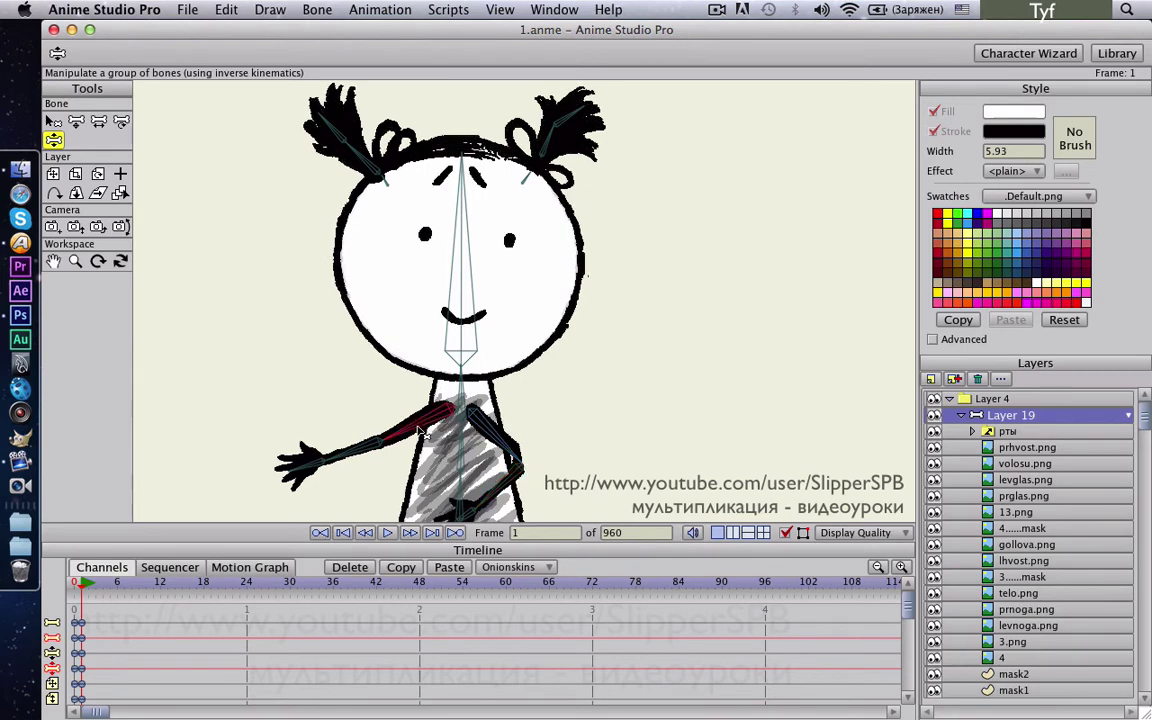
drag(422, 430, 398, 446)
Enable angle constraints on the upper-arm bone of the picture's left arm and test its range by moving the arm
key(b)
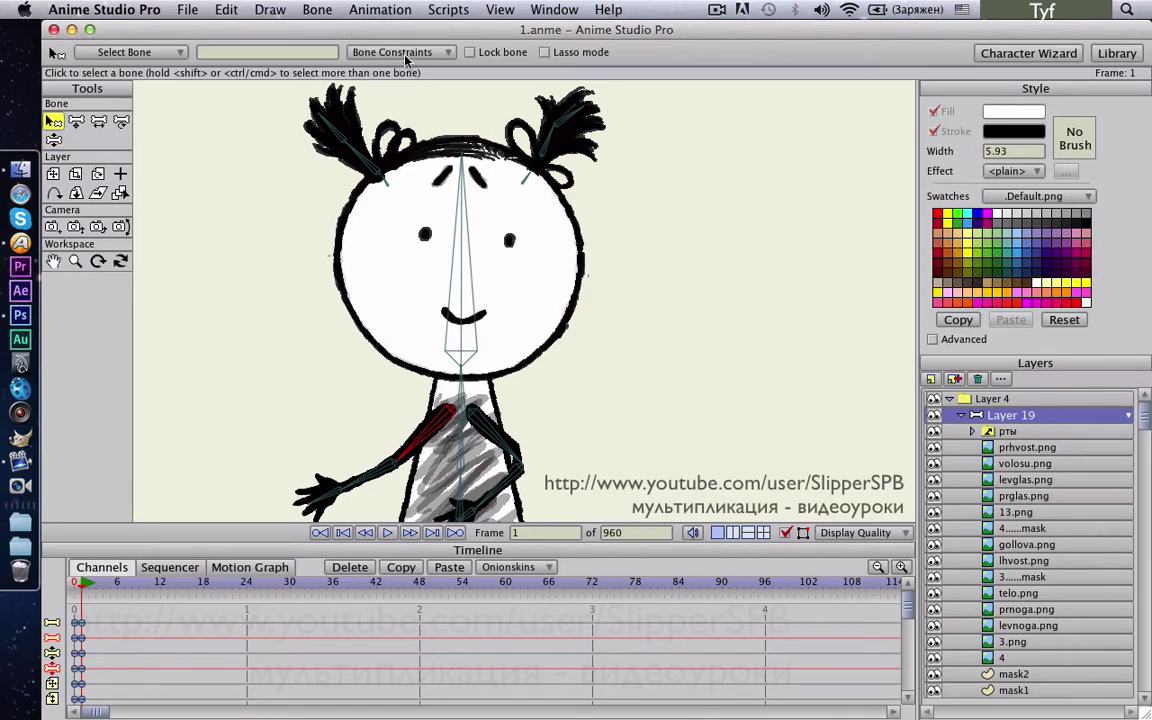
click(364, 50)
click(359, 75)
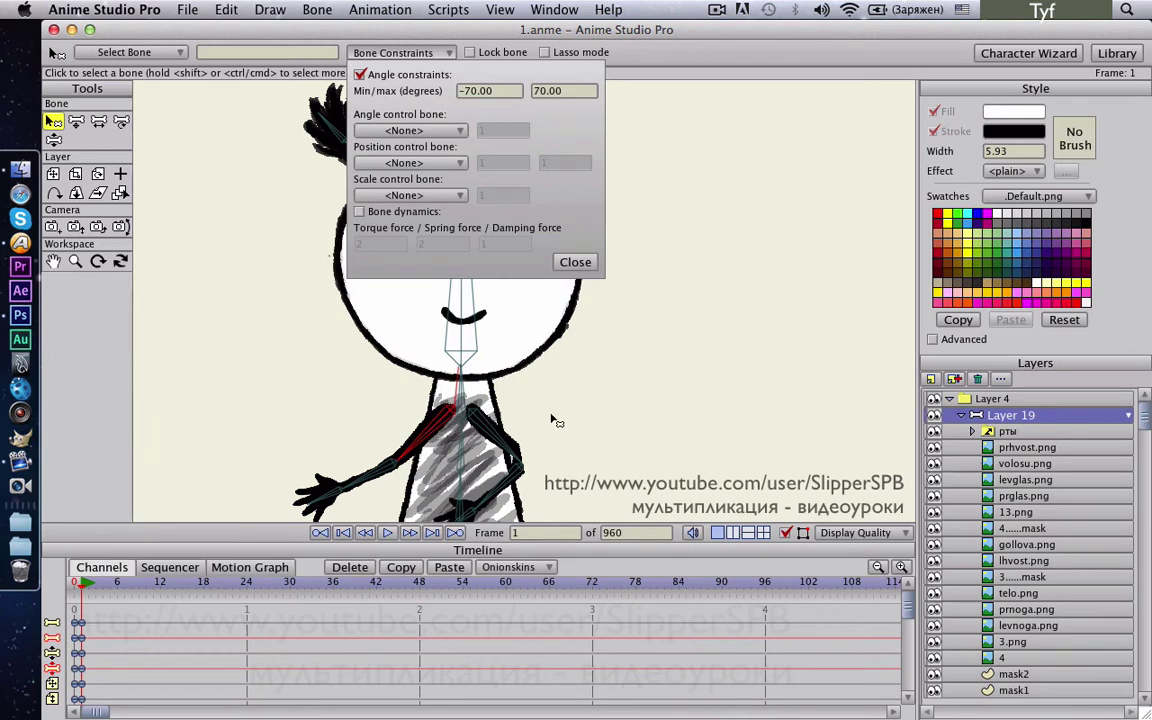
click(575, 264)
click(53, 140)
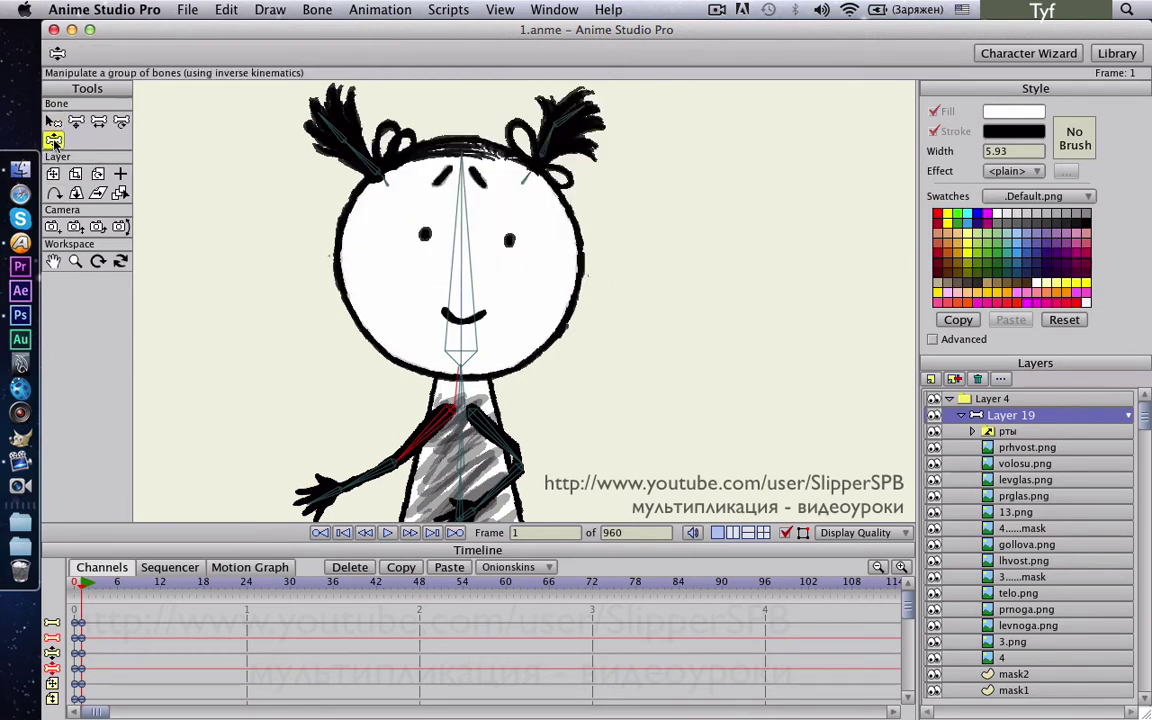
drag(378, 400, 408, 524)
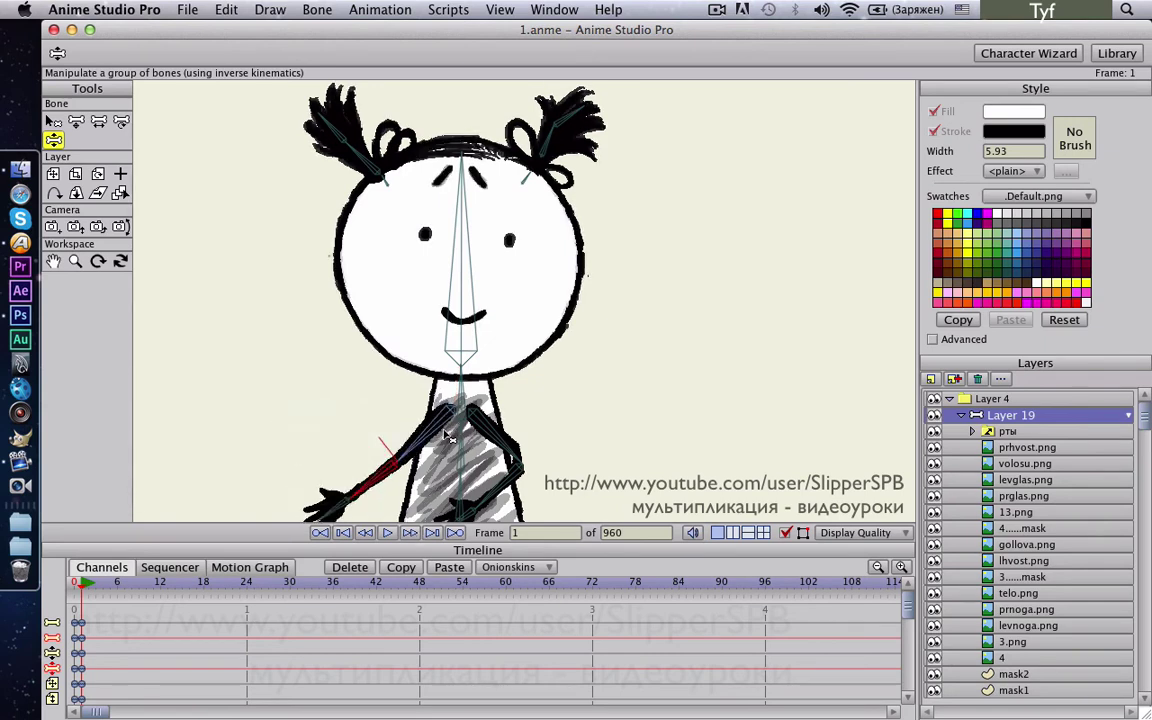
Adjust the minimum and maximum angle limits of the left upper-arm bone and test them by raising the arm to the face
click(53, 121)
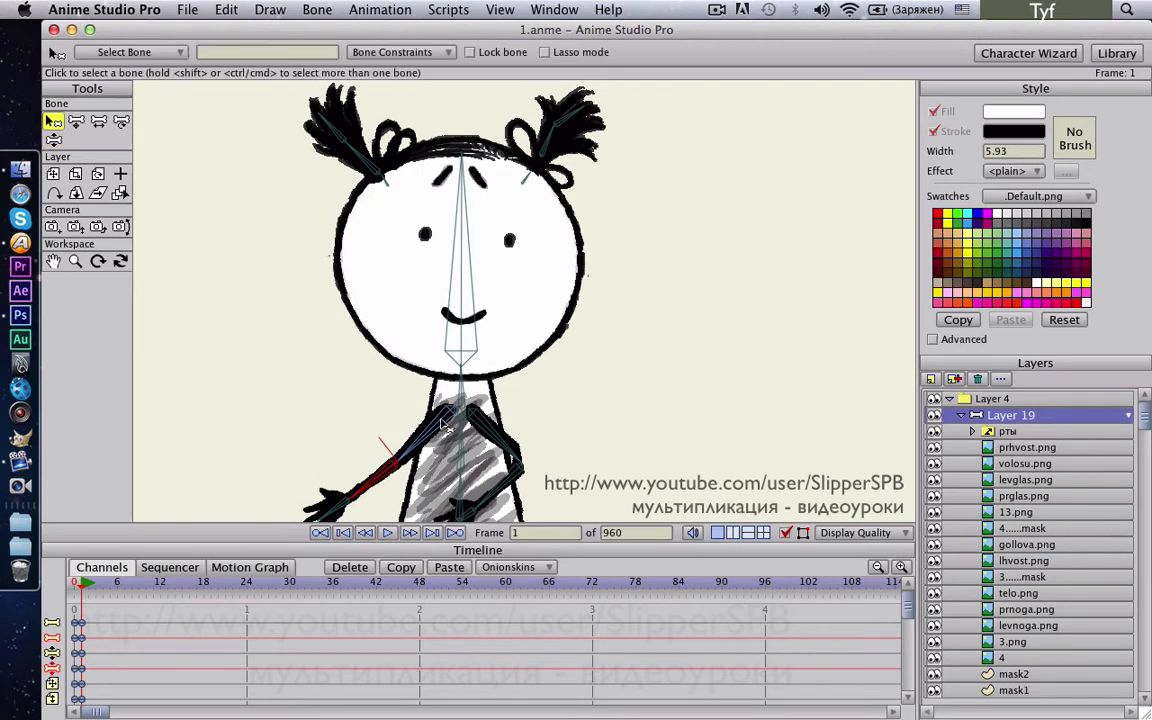
click(394, 52)
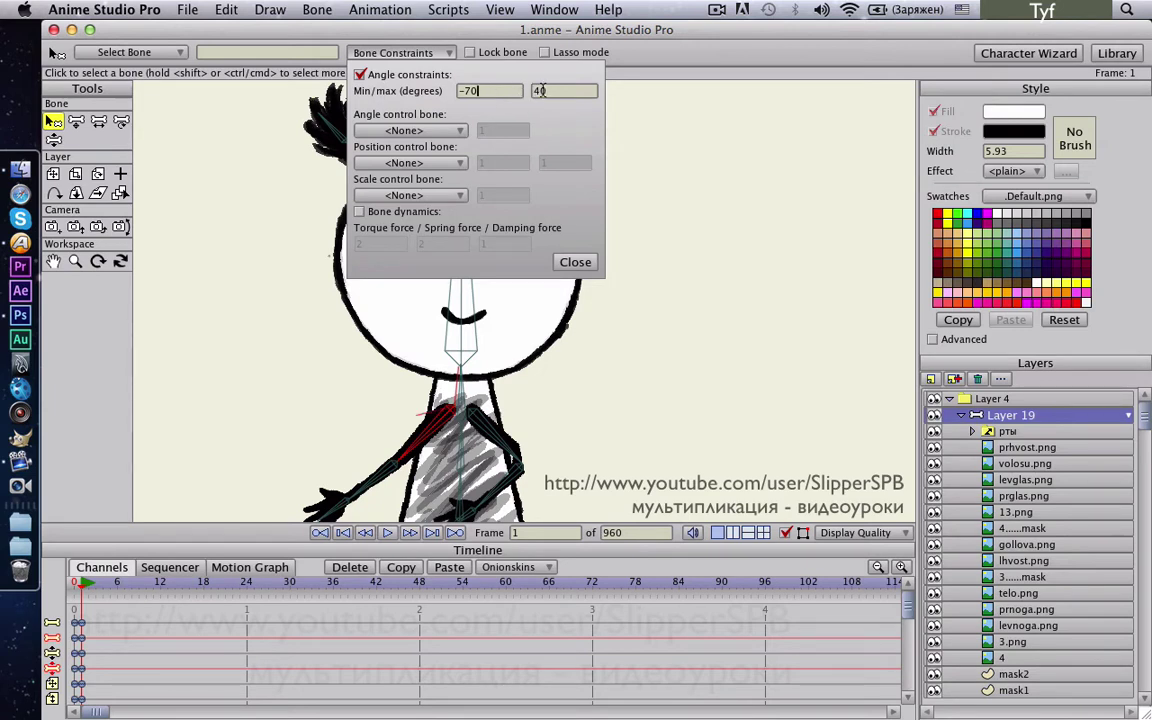
drag(542, 88, 511, 92)
text(5)
click(548, 90)
click(580, 263)
click(53, 141)
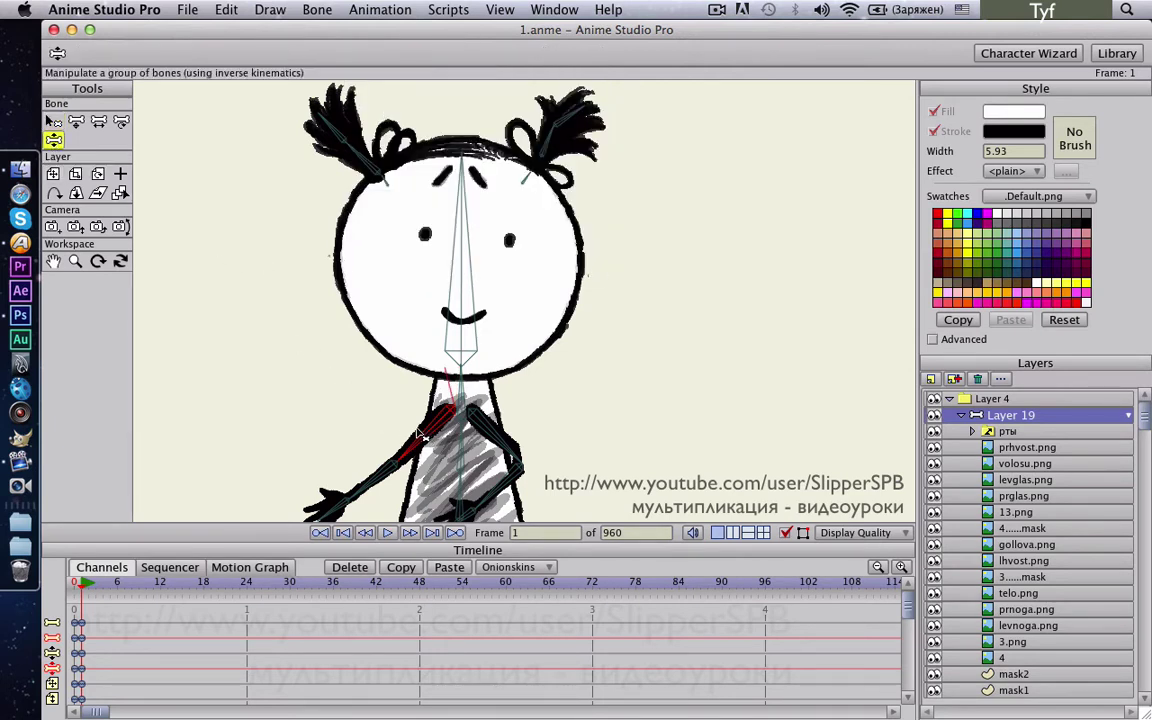
drag(380, 398, 398, 342)
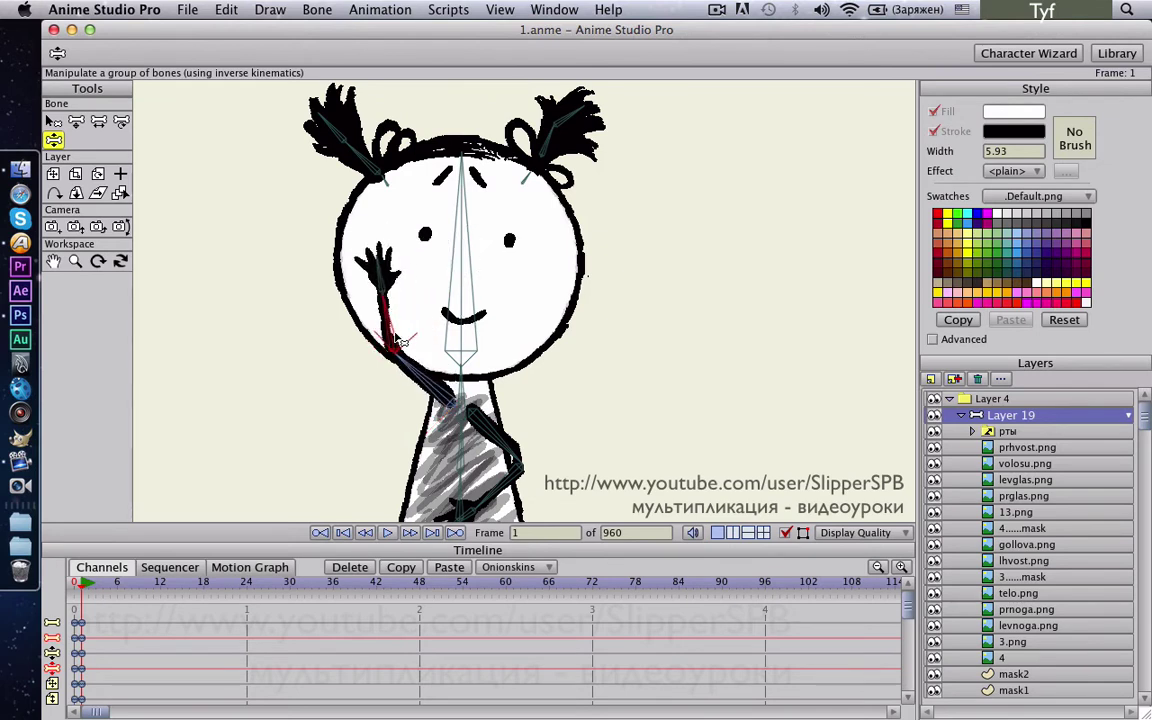
Tighten the raised upper-arm bone's angle limits to a minimum of -20 and a maximum of 70 degrees, retesting the arm in between
click(53, 121)
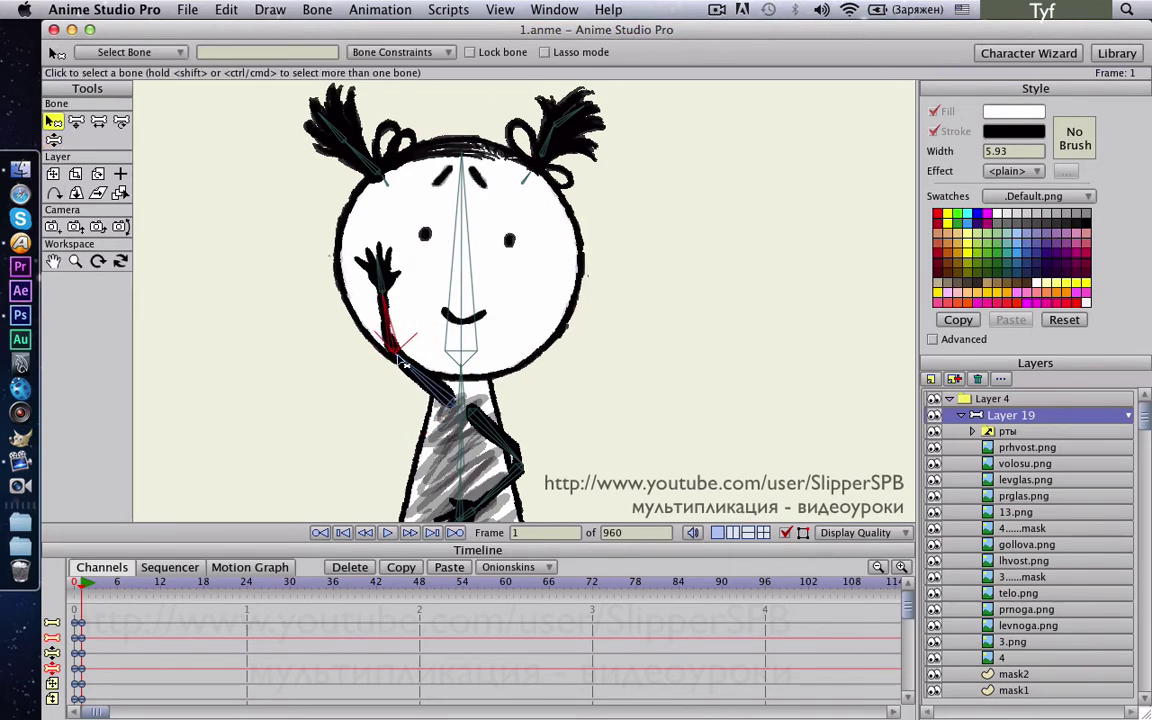
click(408, 366)
click(412, 56)
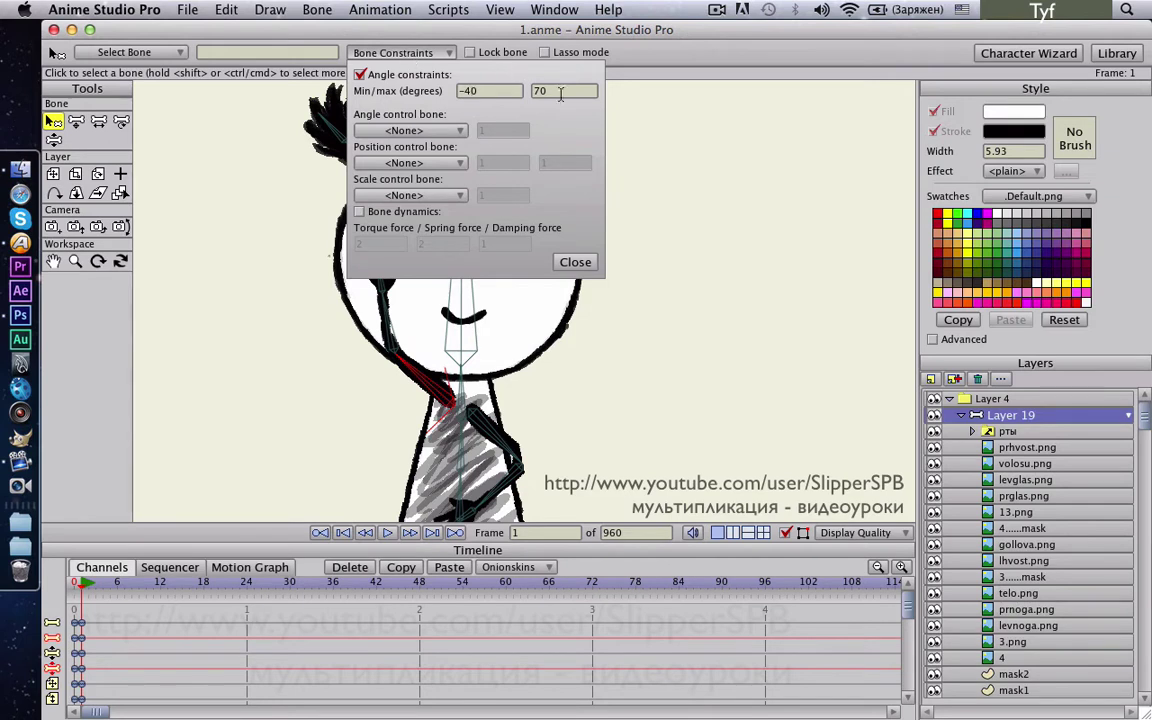
click(470, 90)
key(BackSpace)
text(3)
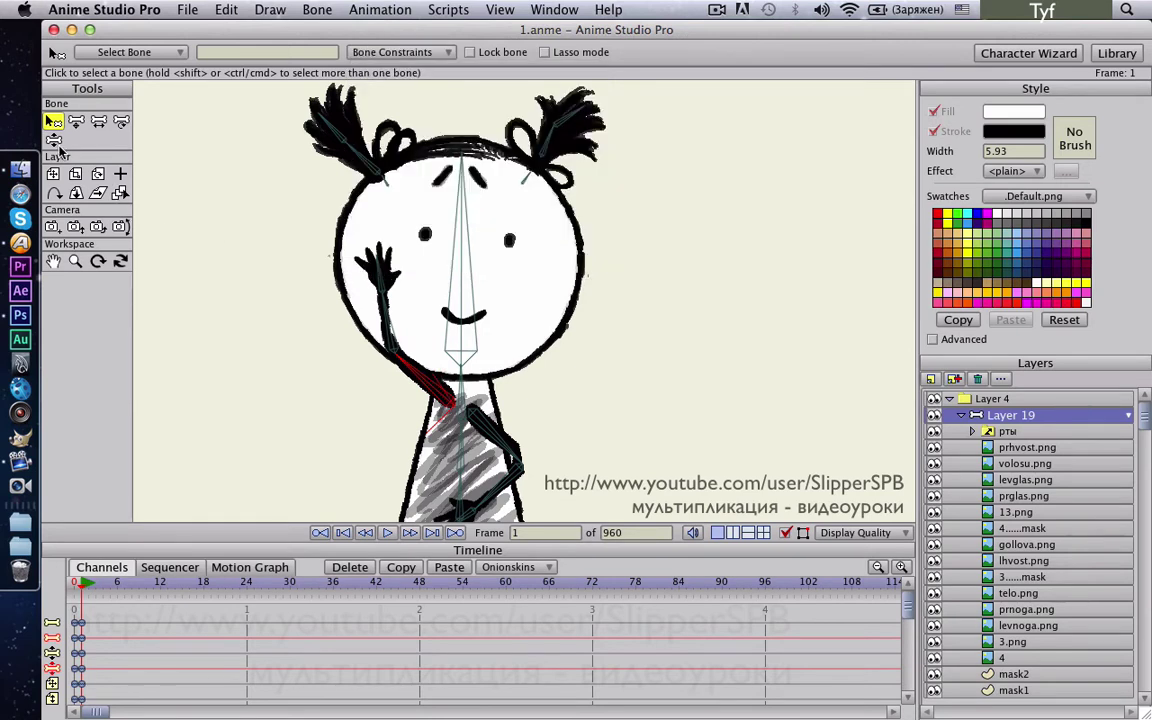
click(54, 139)
drag(408, 398, 400, 360)
click(53, 120)
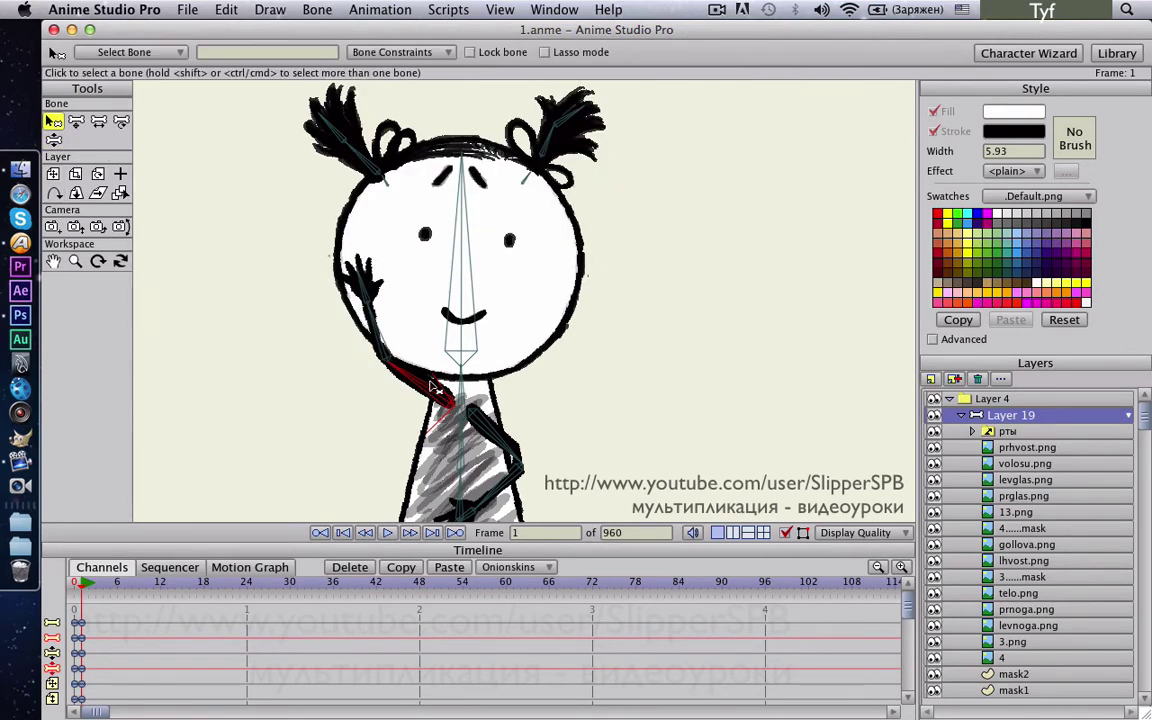
click(366, 52)
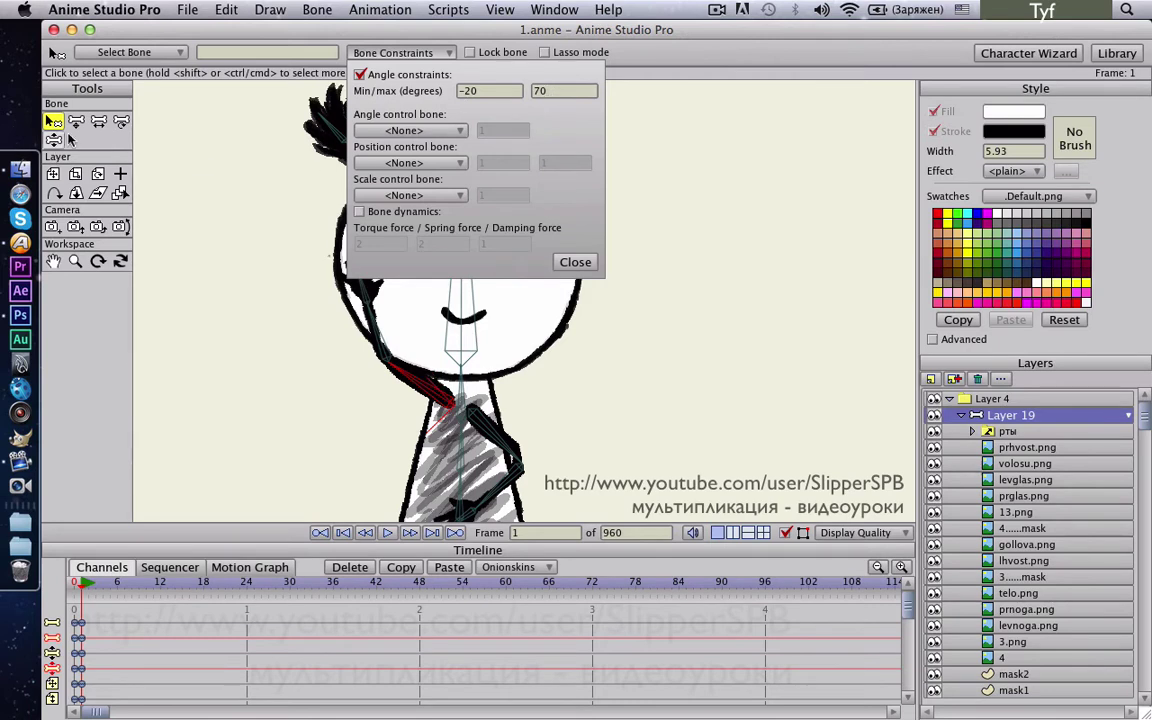
click(575, 262)
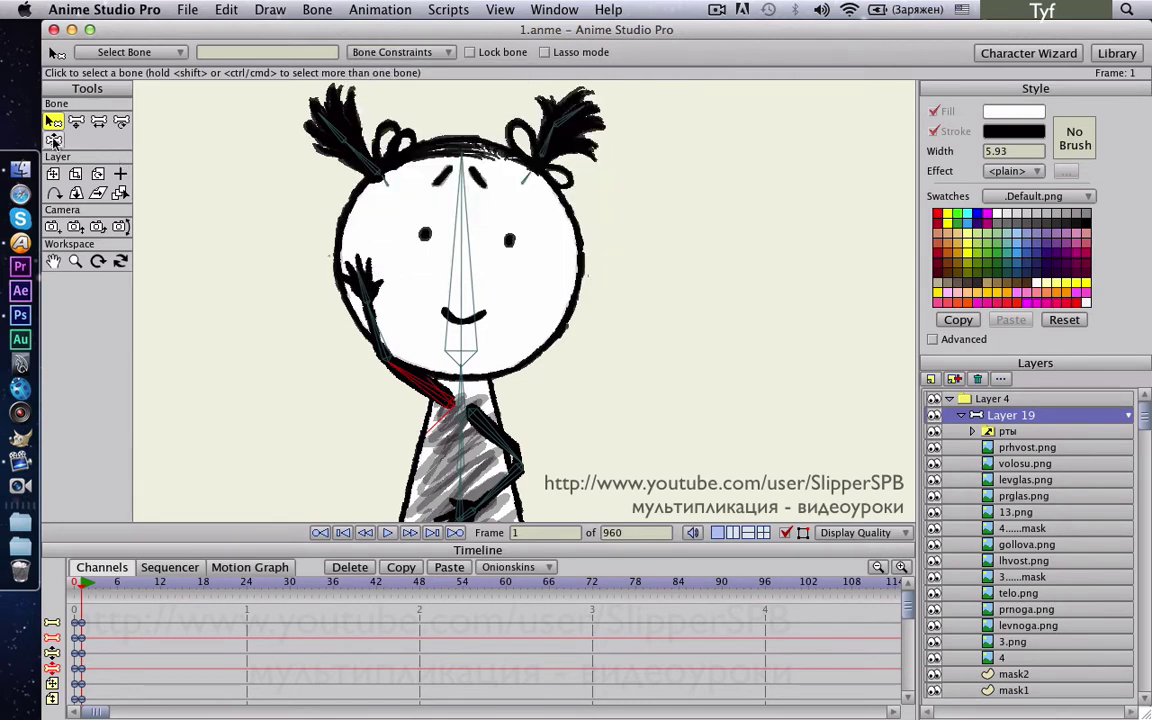
Test both constrained arms by lowering one and raising its hand to the face, and moving the opposite forearm over the dress
click(53, 139)
drag(385, 352, 439, 303)
drag(432, 339, 427, 432)
click(424, 434)
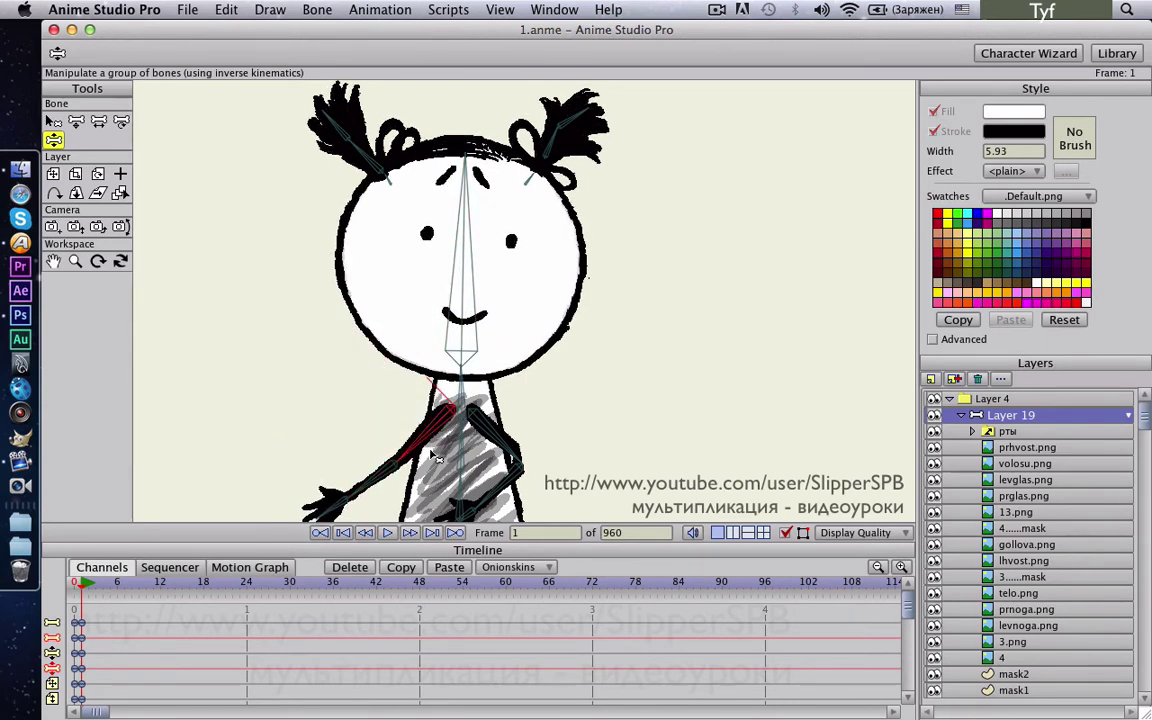
drag(652, 441, 635, 339)
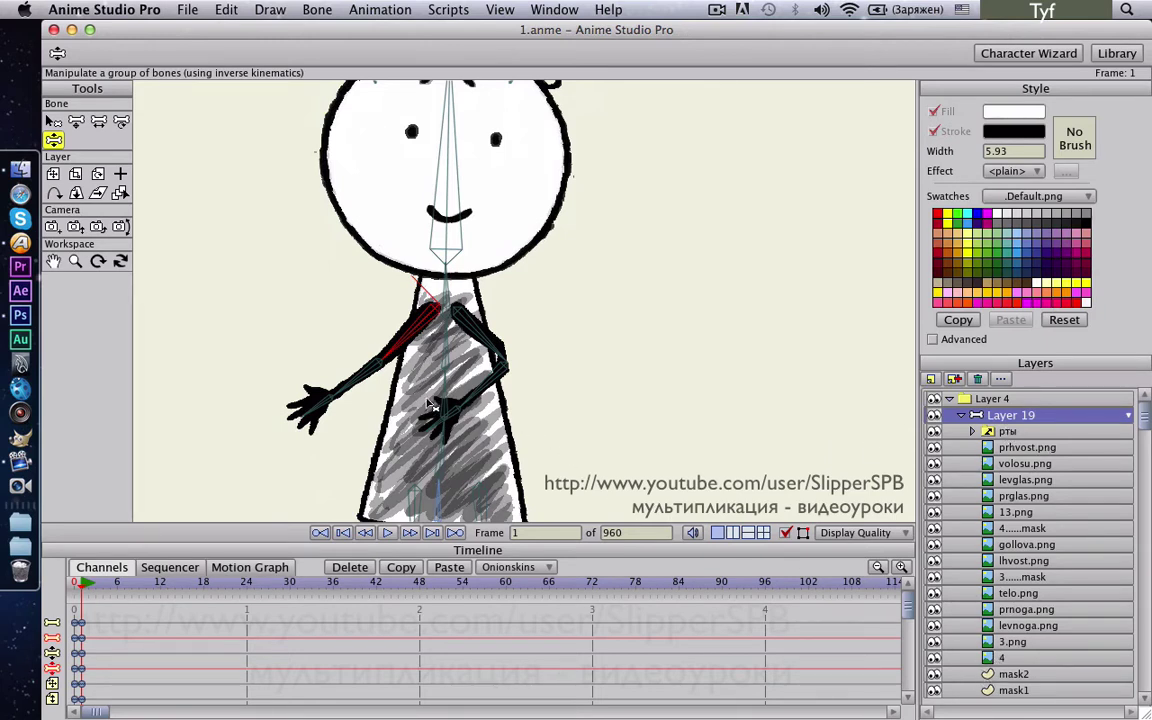
drag(330, 343, 352, 188)
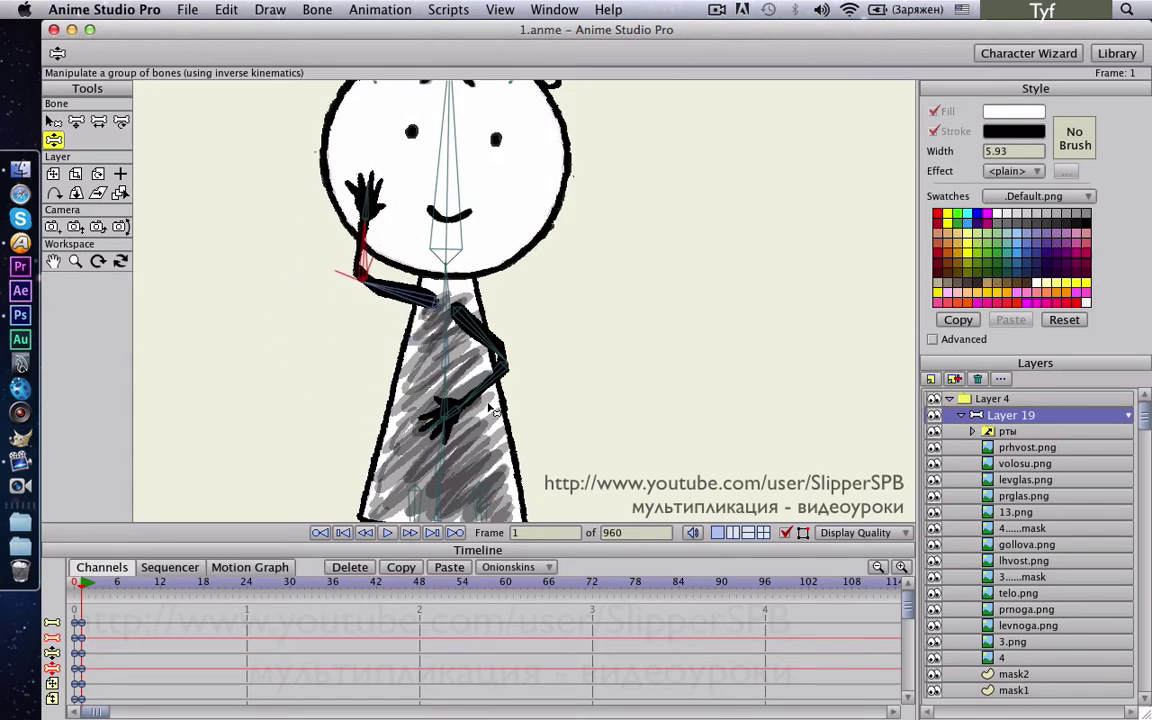
drag(479, 396, 490, 391)
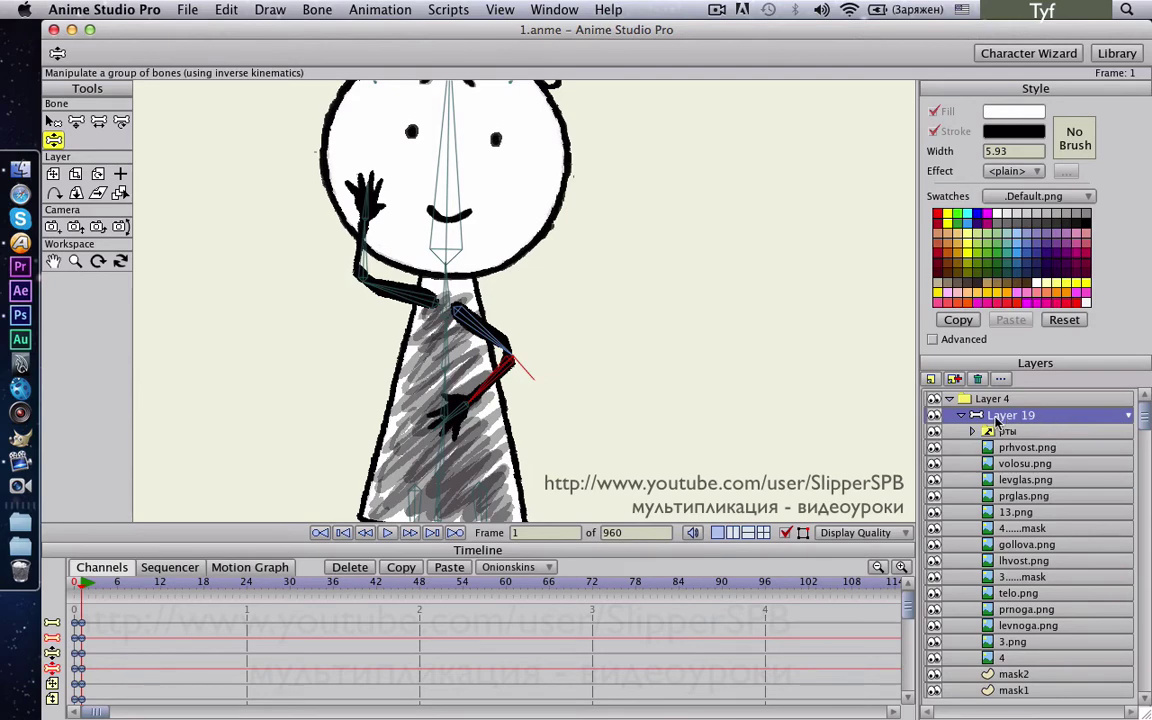
Set the group mask of bone layer Layer 19 to Hide all
double_click(996, 418)
click(382, 176)
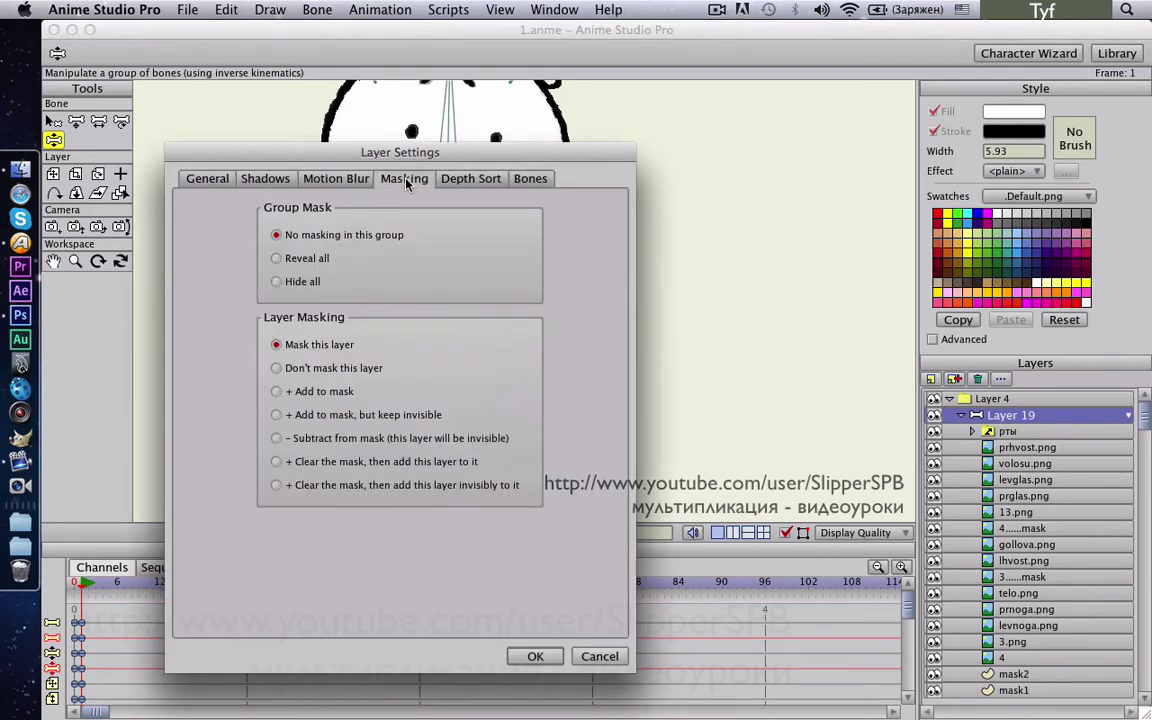
click(276, 282)
click(532, 656)
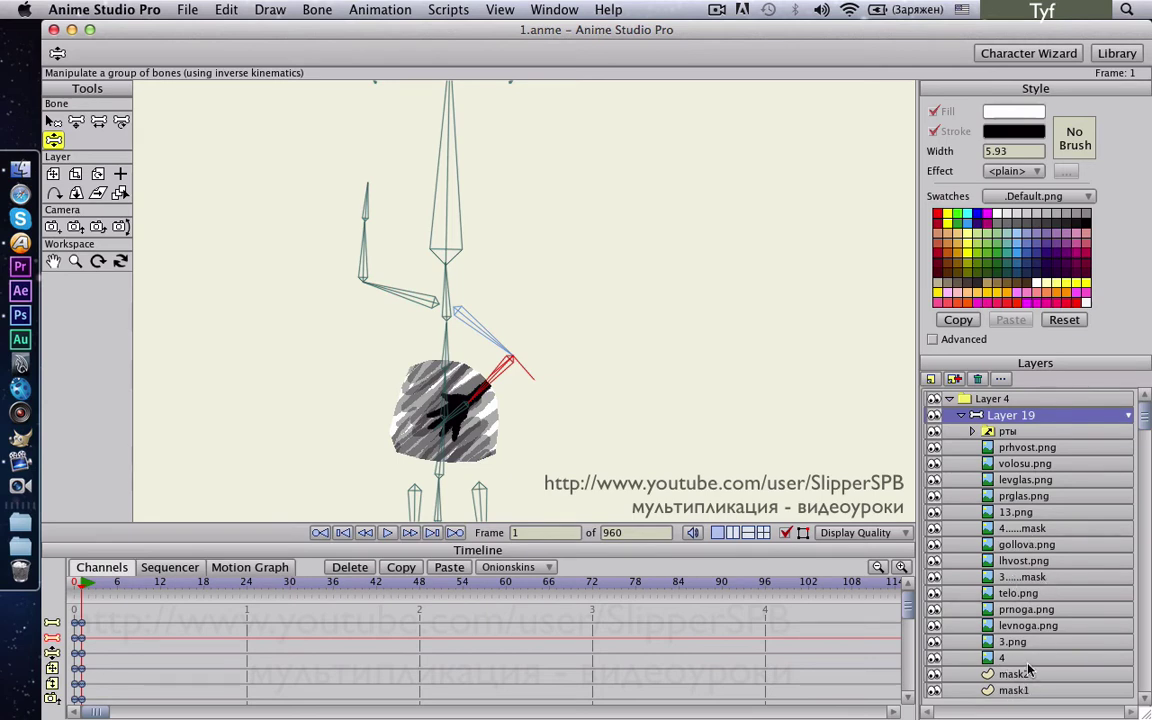
Exclude the prhvost.png and volosu.png hair layers from masking with Don't mask this layer
double_click(1024, 452)
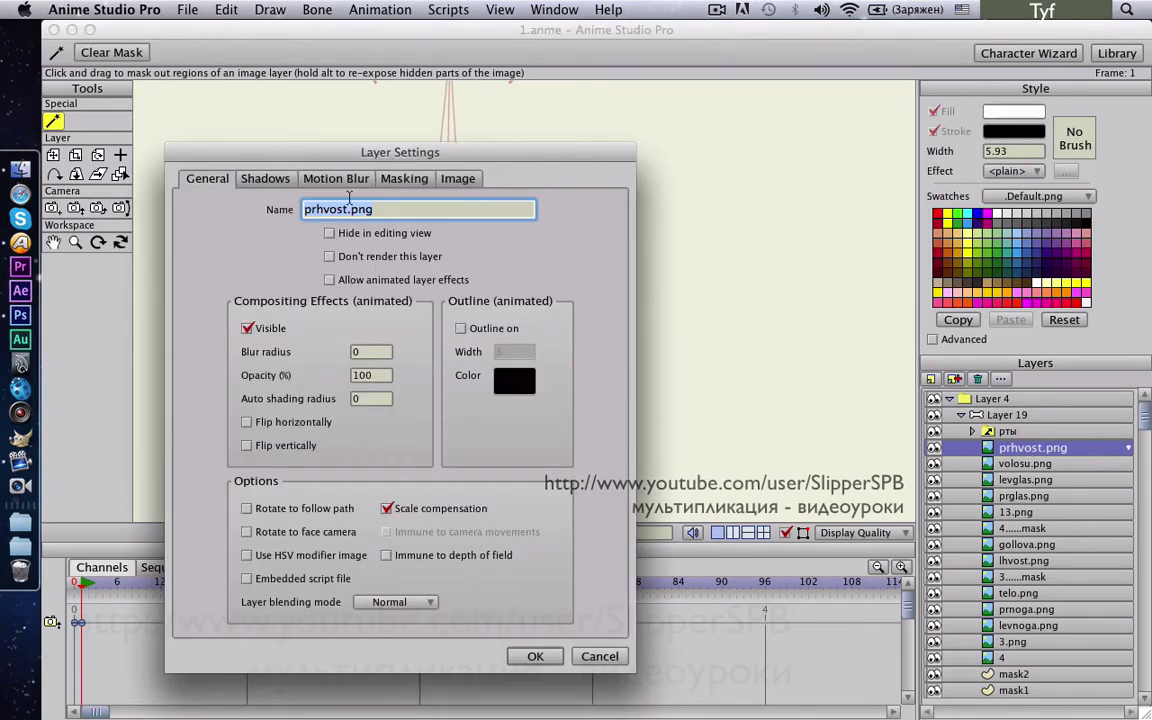
click(403, 181)
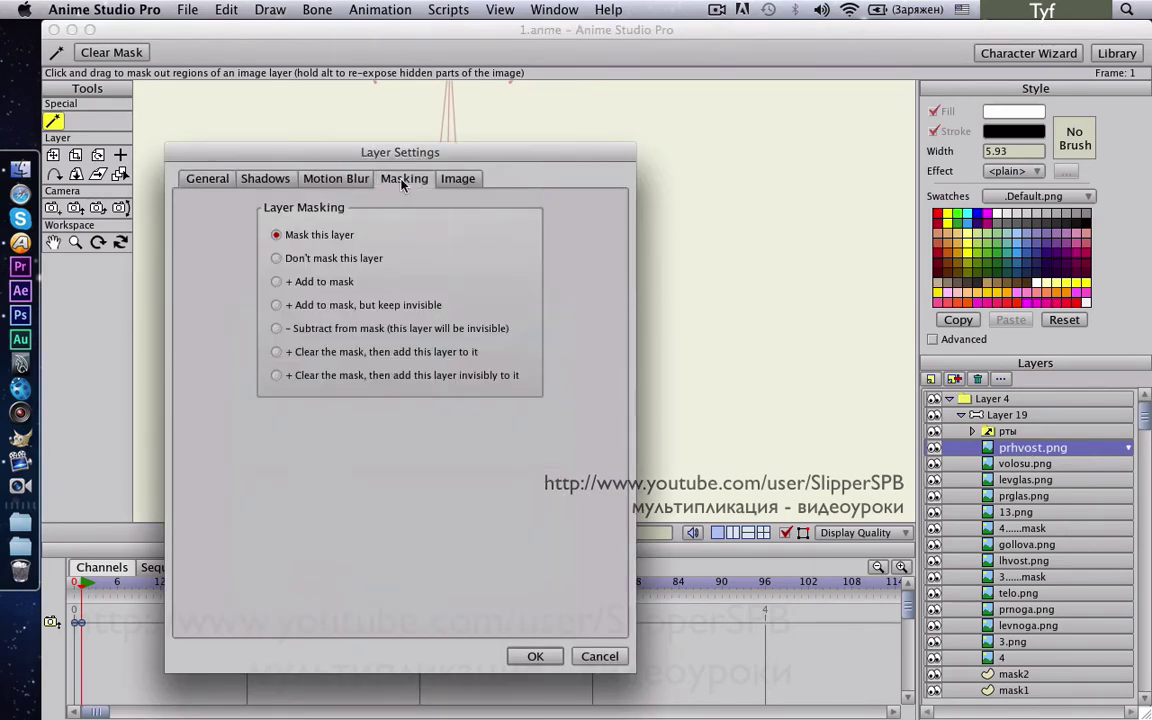
click(276, 258)
click(541, 656)
scroll(502, 356, down, 4)
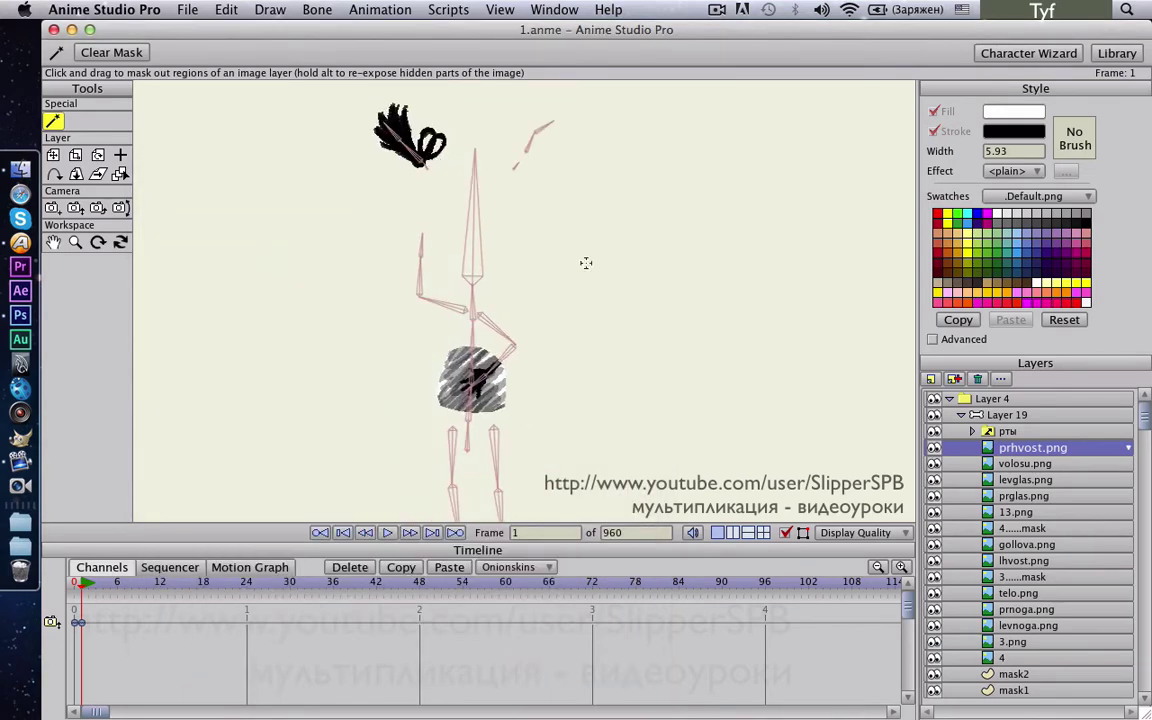
scroll(625, 322, down, 4)
drag(625, 322, 624, 334)
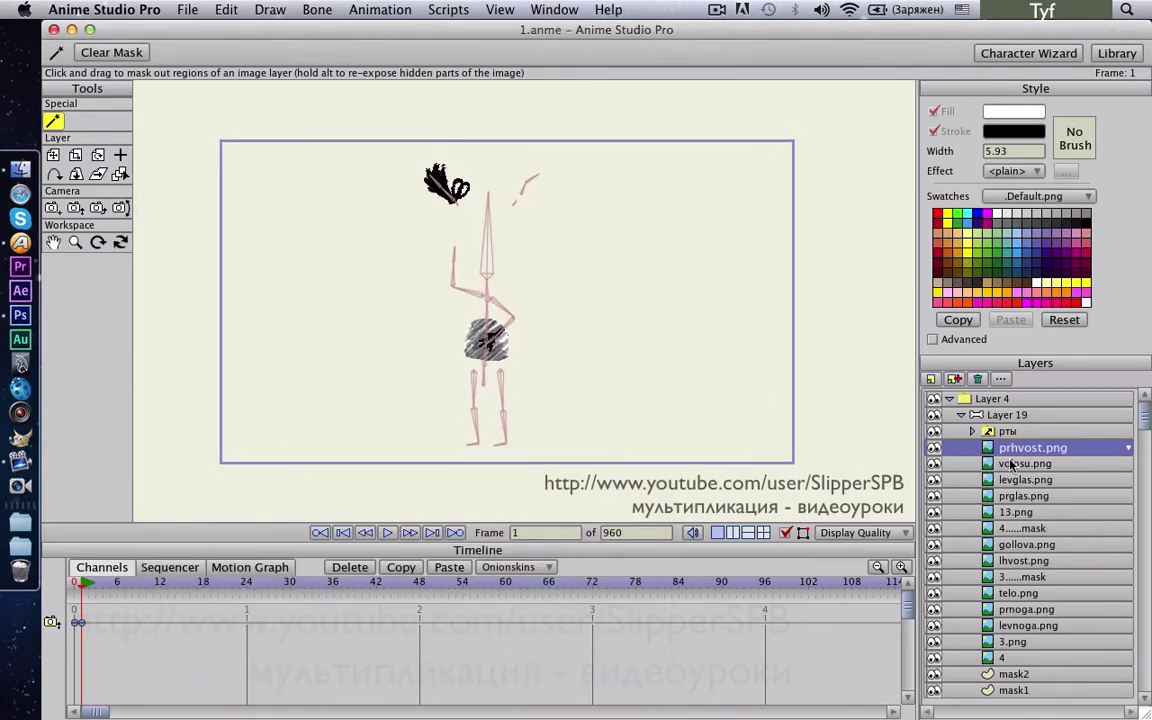
double_click(1012, 464)
click(404, 180)
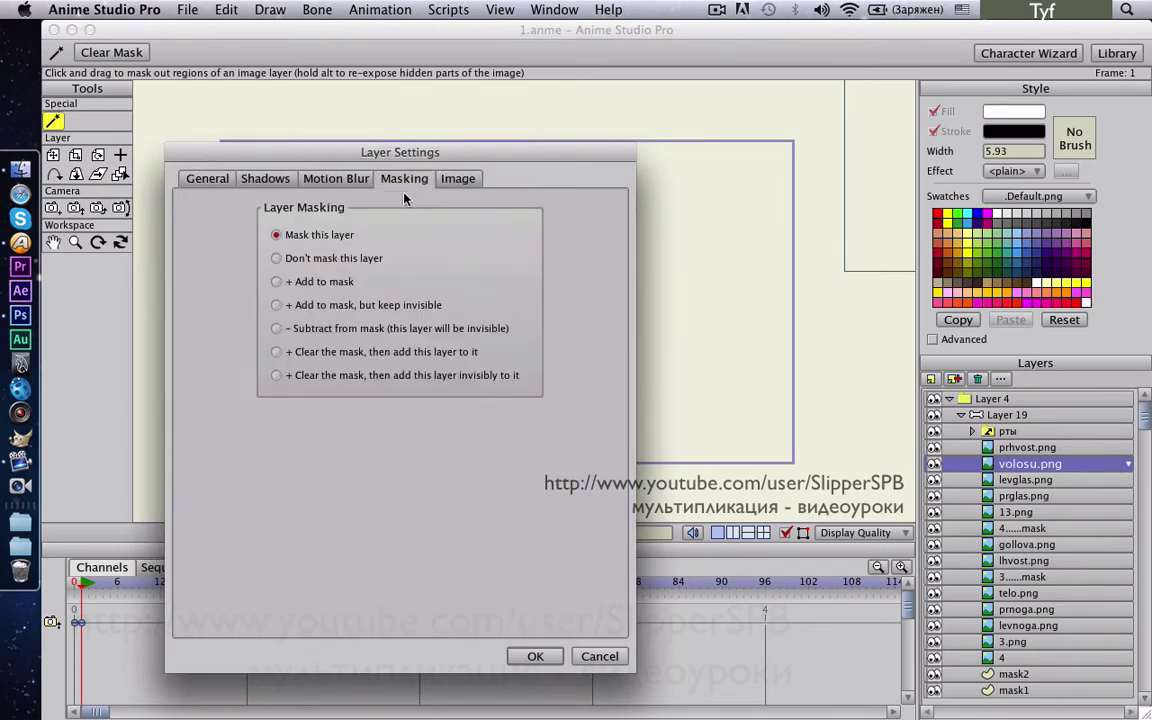
click(554, 658)
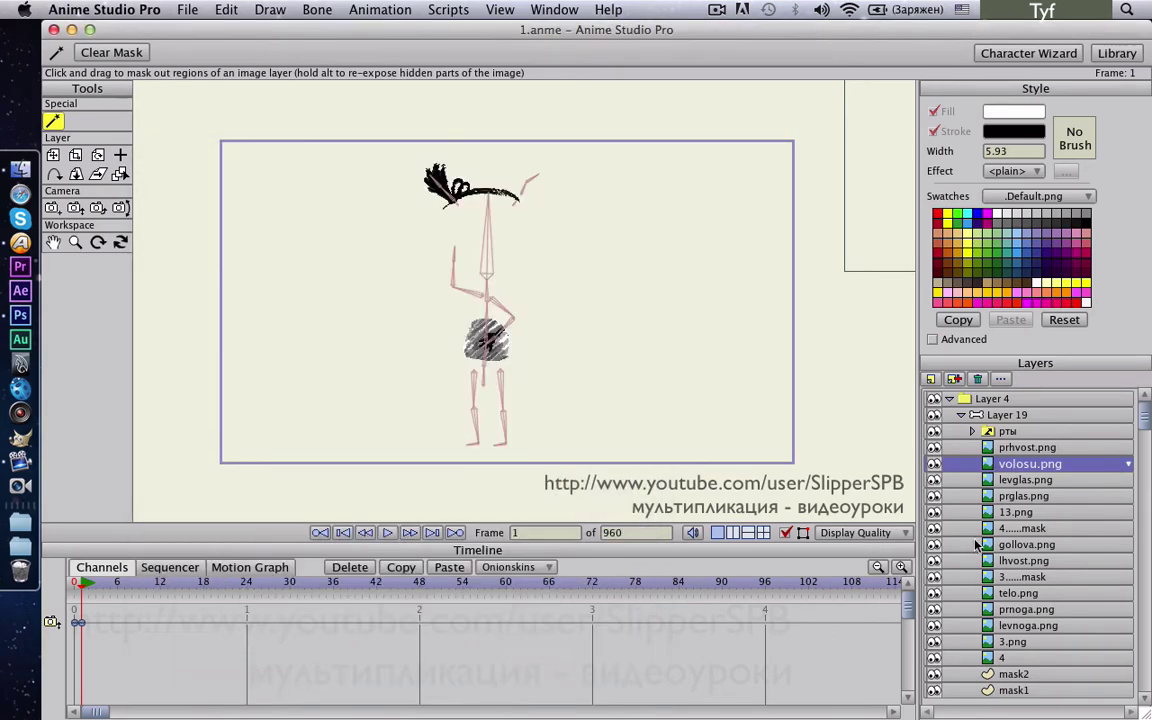
Set the eye layers levglas.png and prglas.png to Don't mask this layer
double_click(1025, 480)
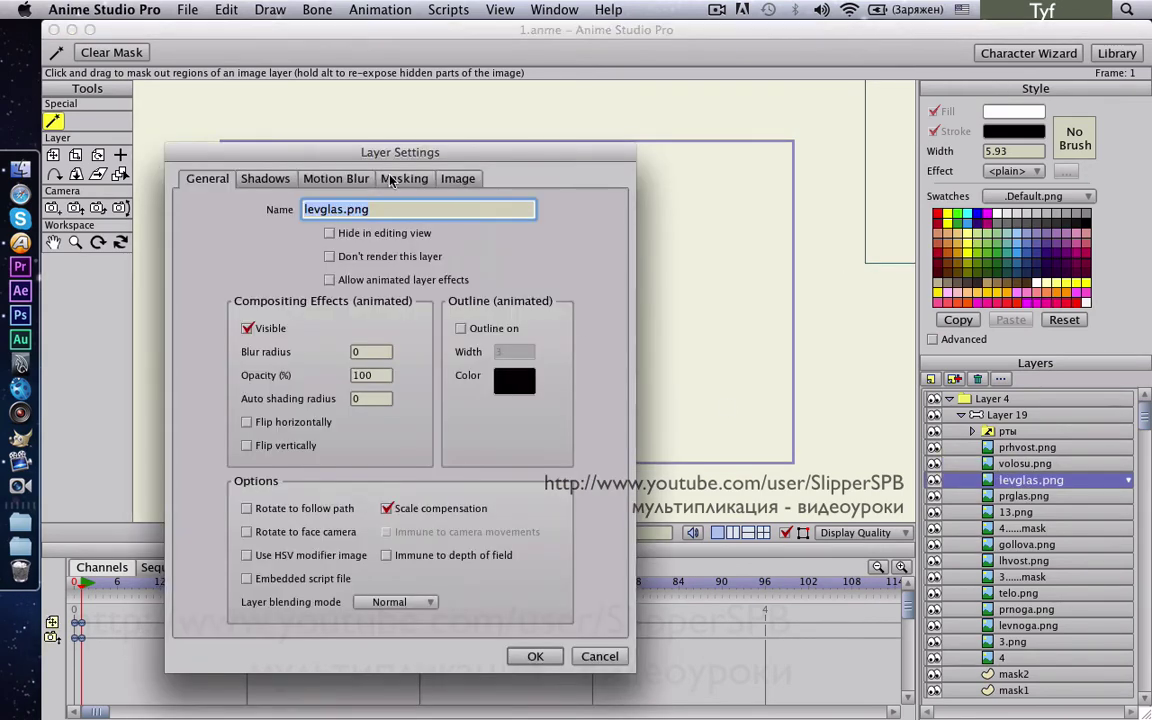
click(404, 178)
click(277, 258)
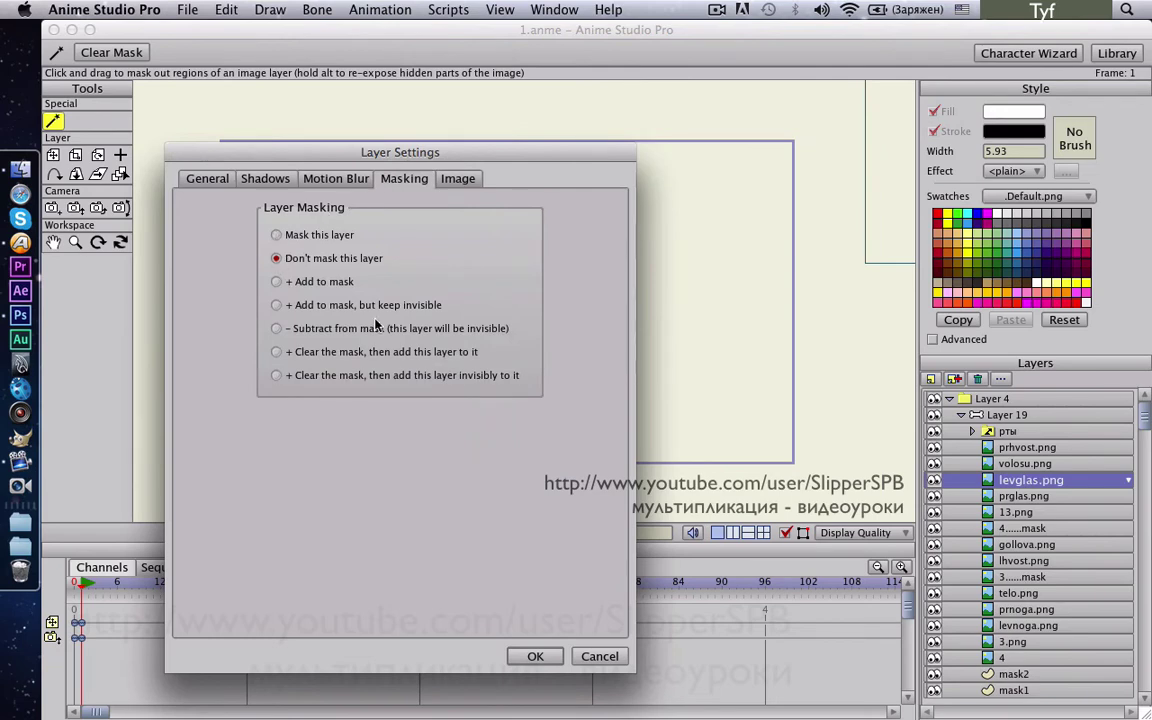
click(530, 657)
click(1015, 497)
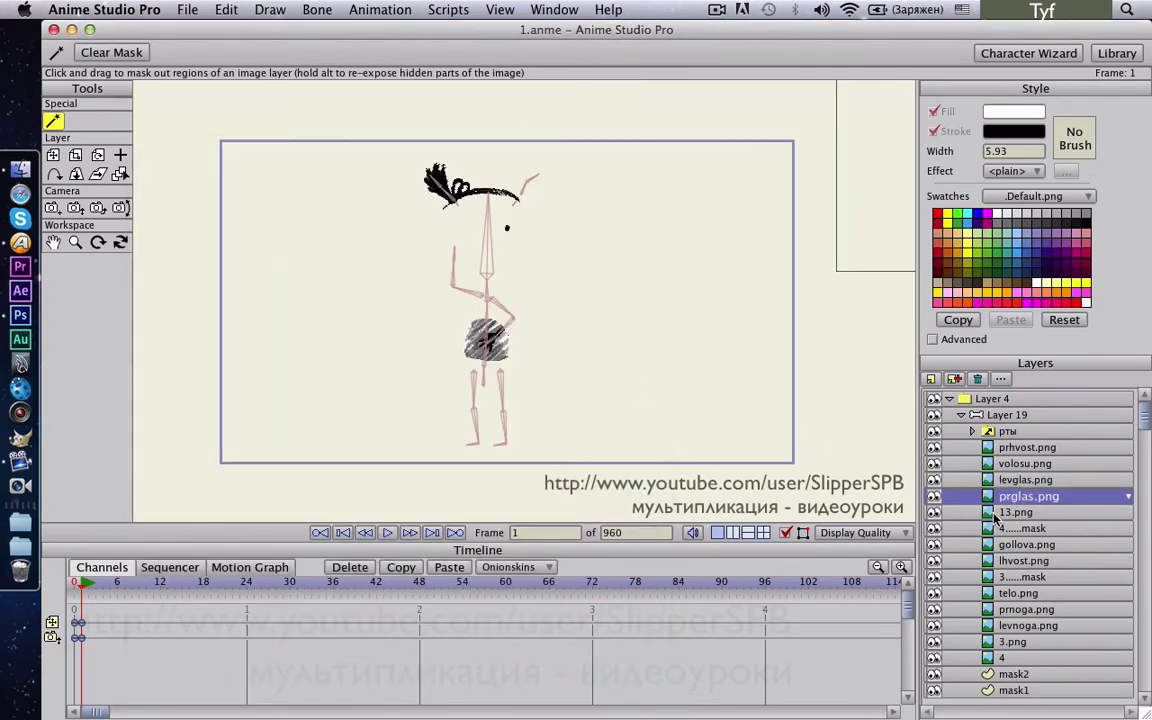
double_click(1020, 496)
click(404, 178)
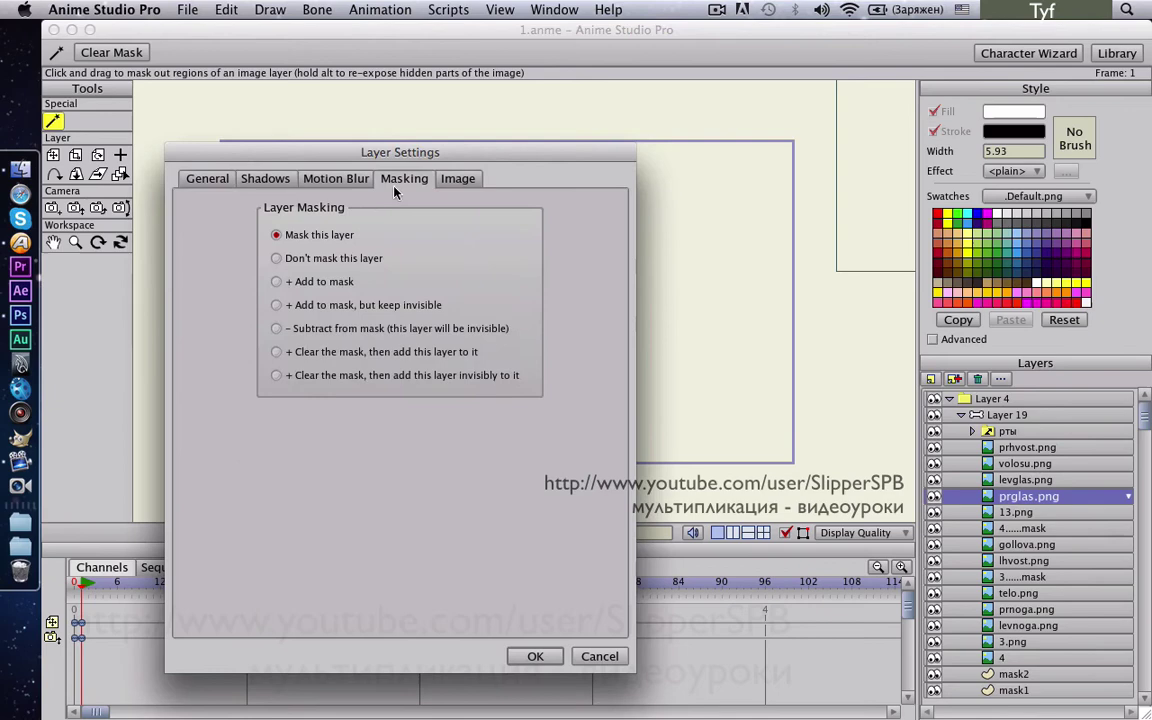
click(276, 258)
click(535, 656)
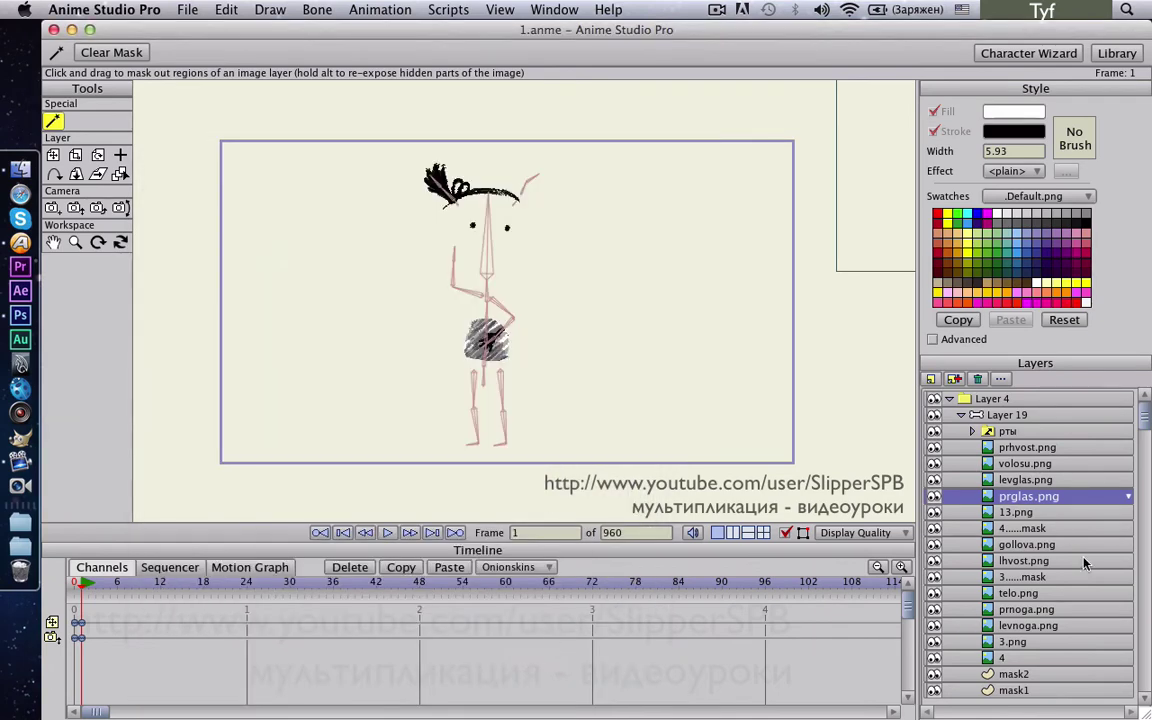
Set the eyebrow layer 13.png to Don't mask this layer
double_click(1018, 512)
click(404, 178)
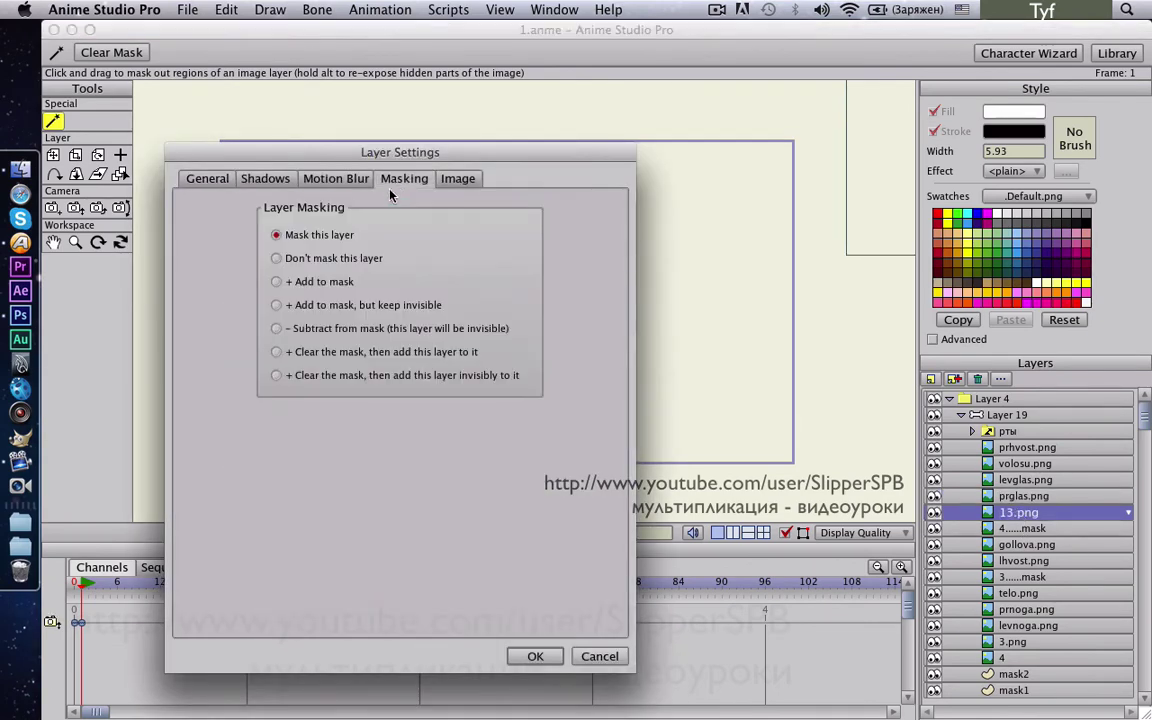
click(276, 258)
click(535, 656)
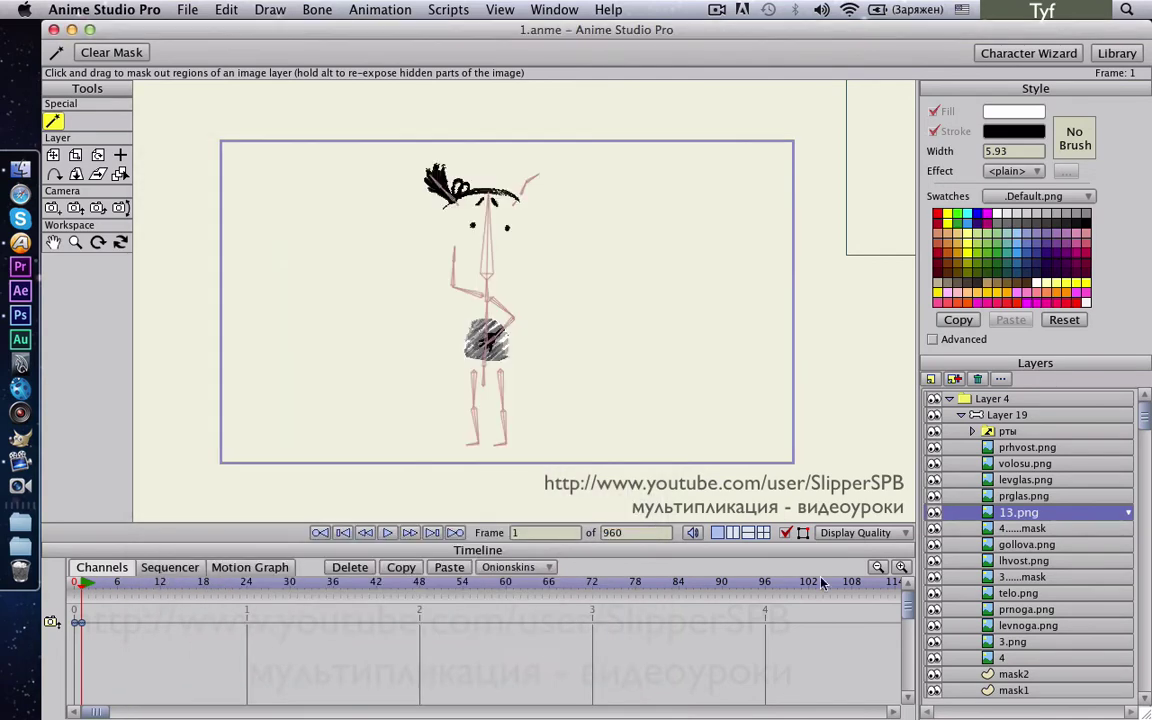
Check the masking option of the 4......mask arm layer, keeping Mask this layer
double_click(1020, 528)
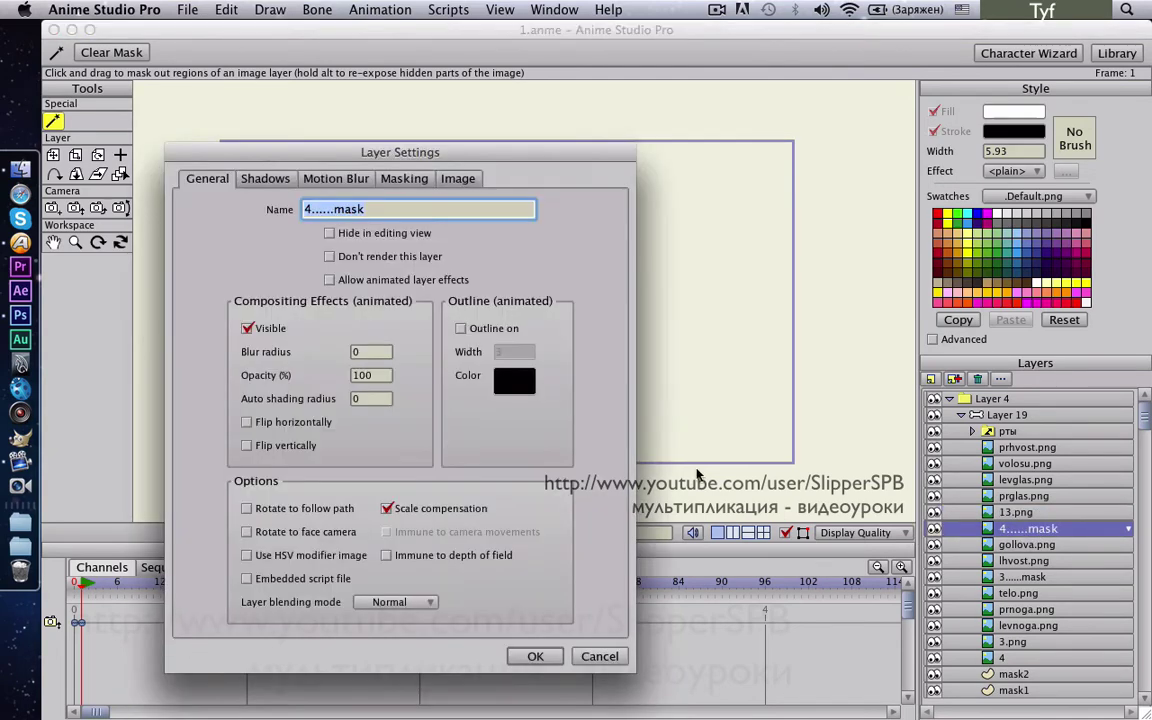
click(400, 178)
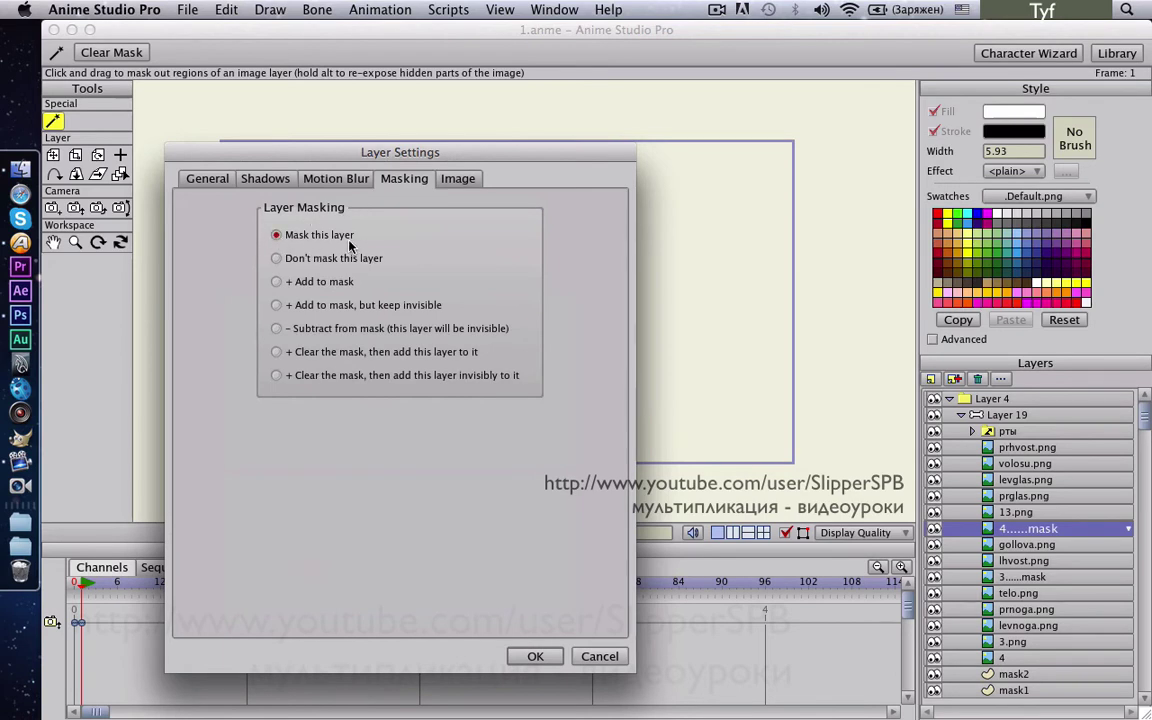
click(540, 655)
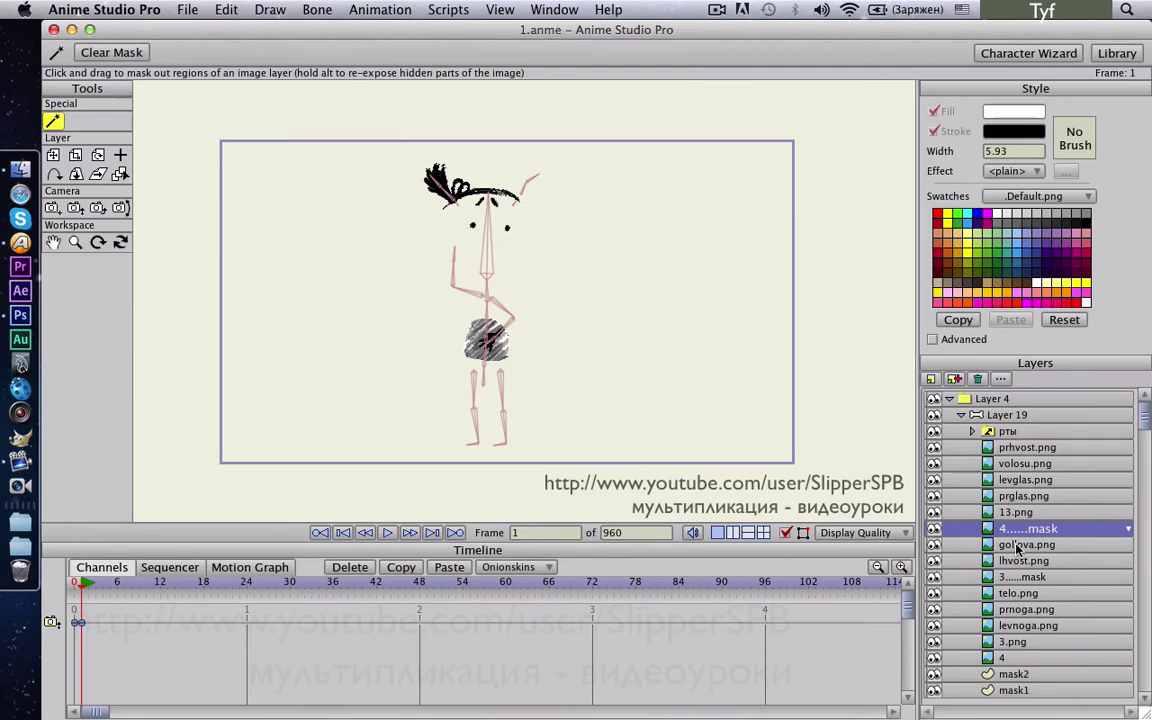
Set the head layer gollova.png and the pigtail layer lhvost.png to Don't mask this layer
double_click(1017, 545)
click(403, 178)
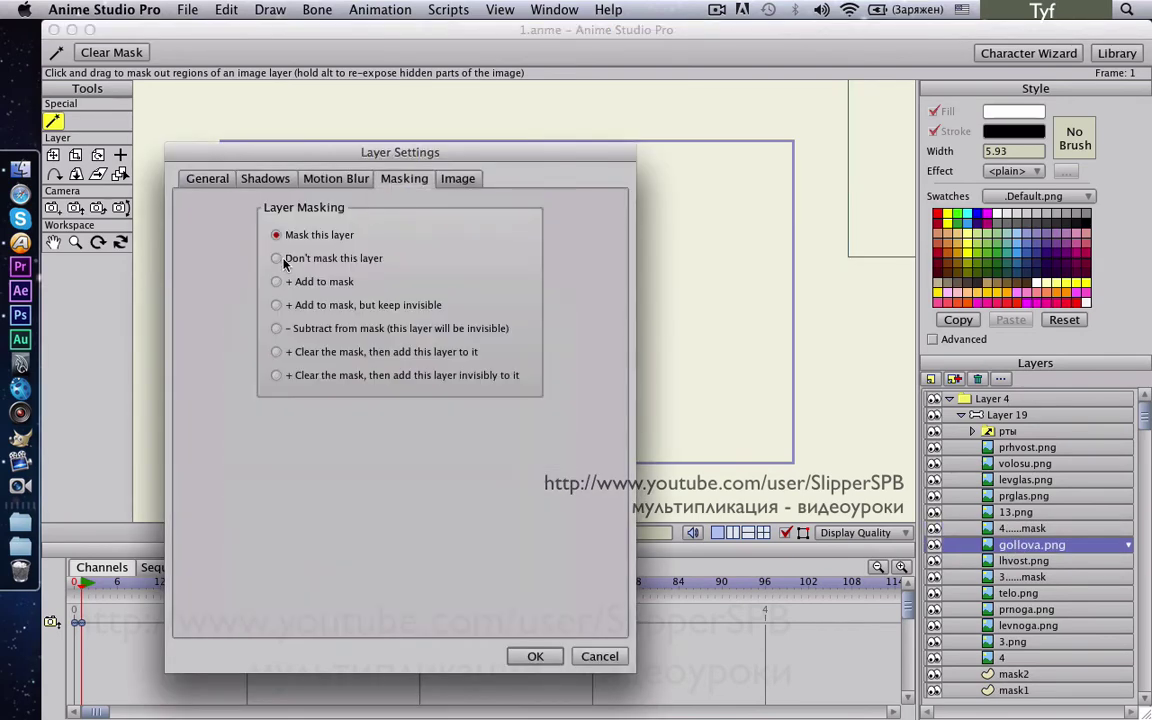
click(282, 259)
click(533, 656)
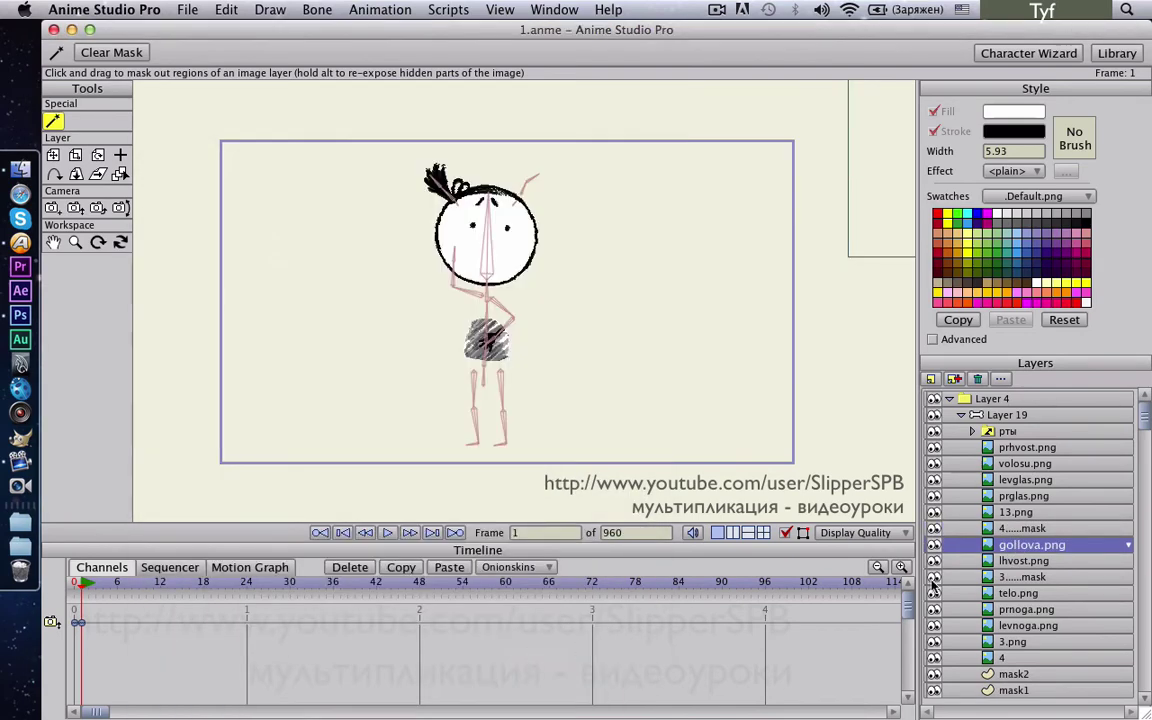
double_click(1023, 561)
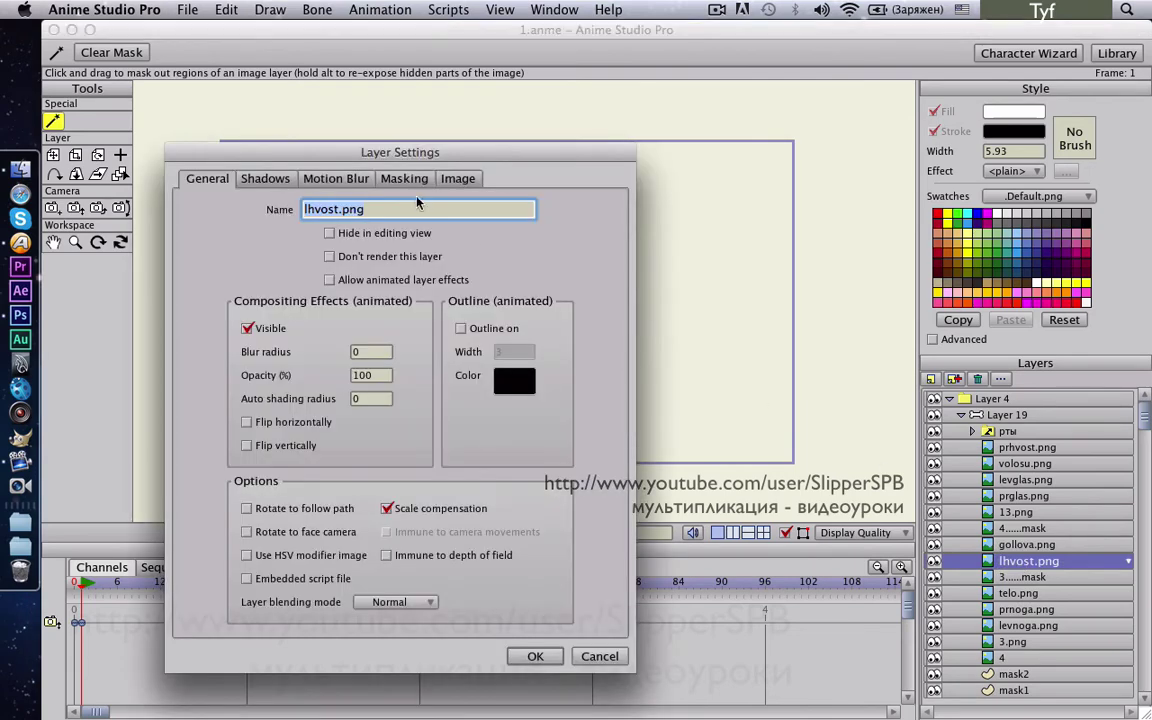
click(404, 178)
click(301, 260)
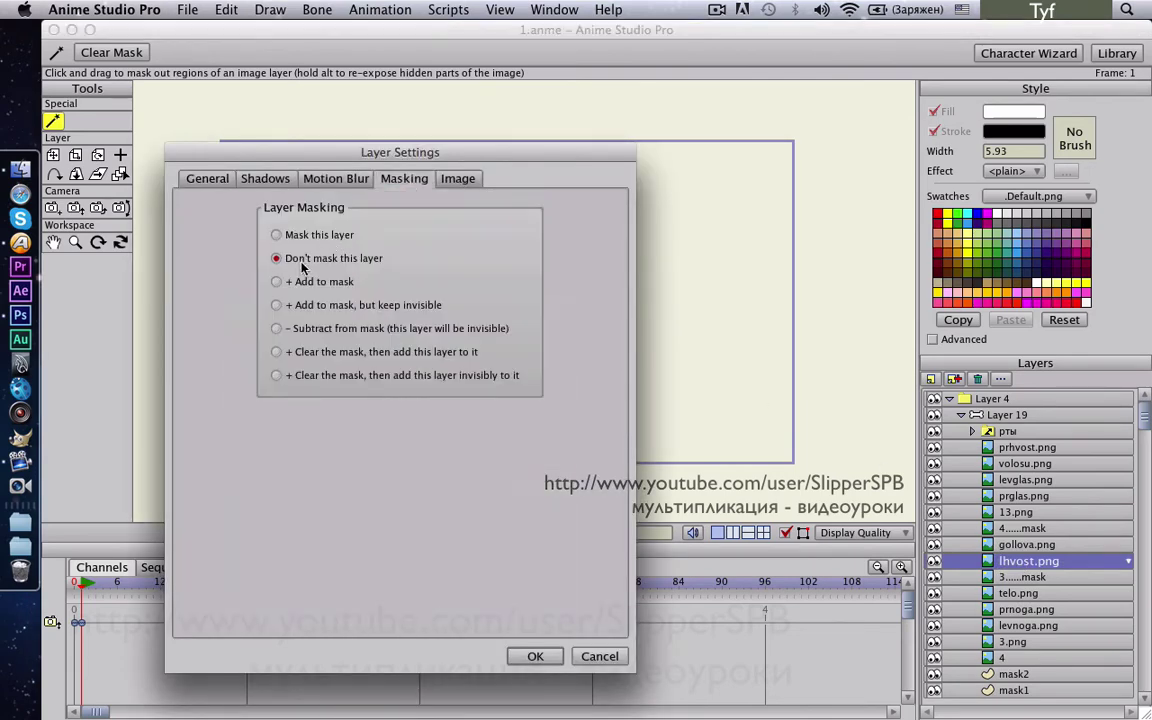
click(533, 656)
Set the body layer telo.png to Don't mask this layer, skipping the 3......mask layer
click(1035, 579)
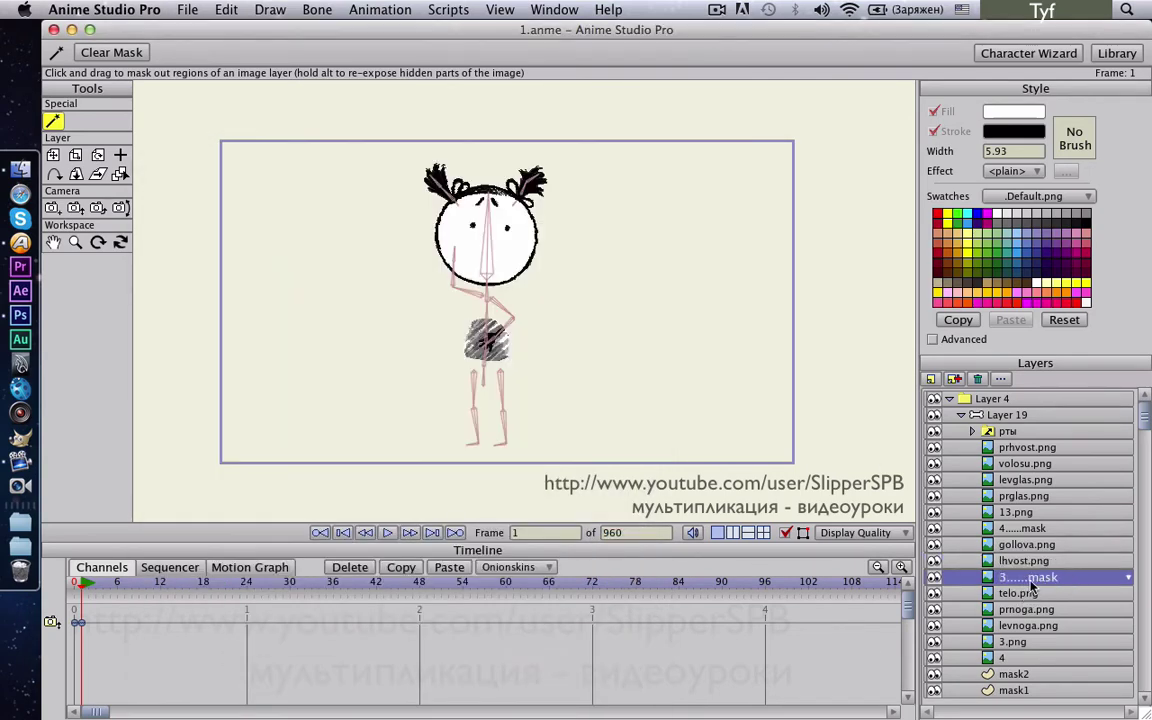
click(1025, 596)
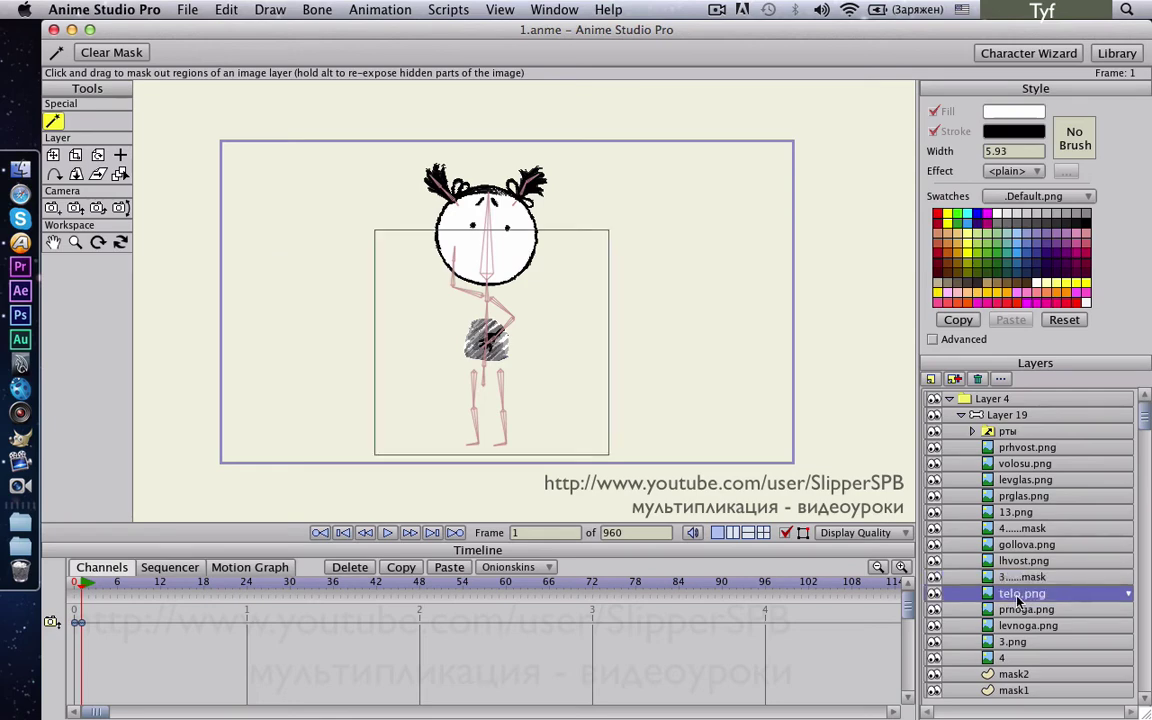
double_click(1020, 596)
click(400, 178)
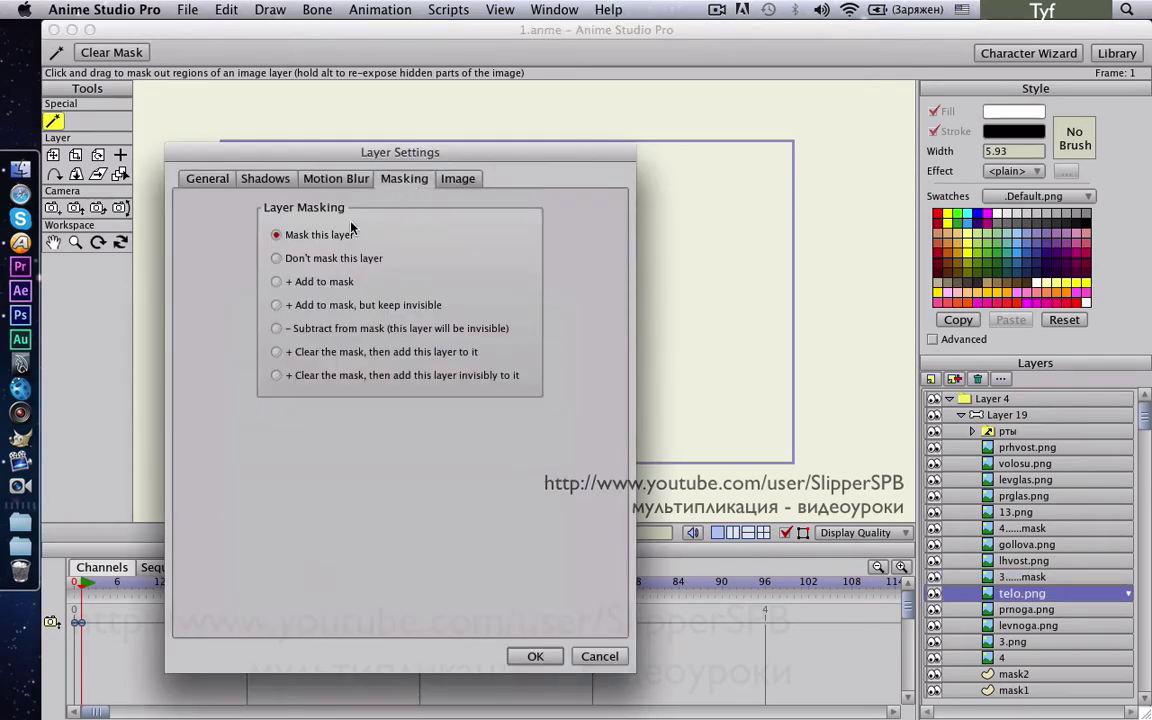
click(277, 259)
click(533, 656)
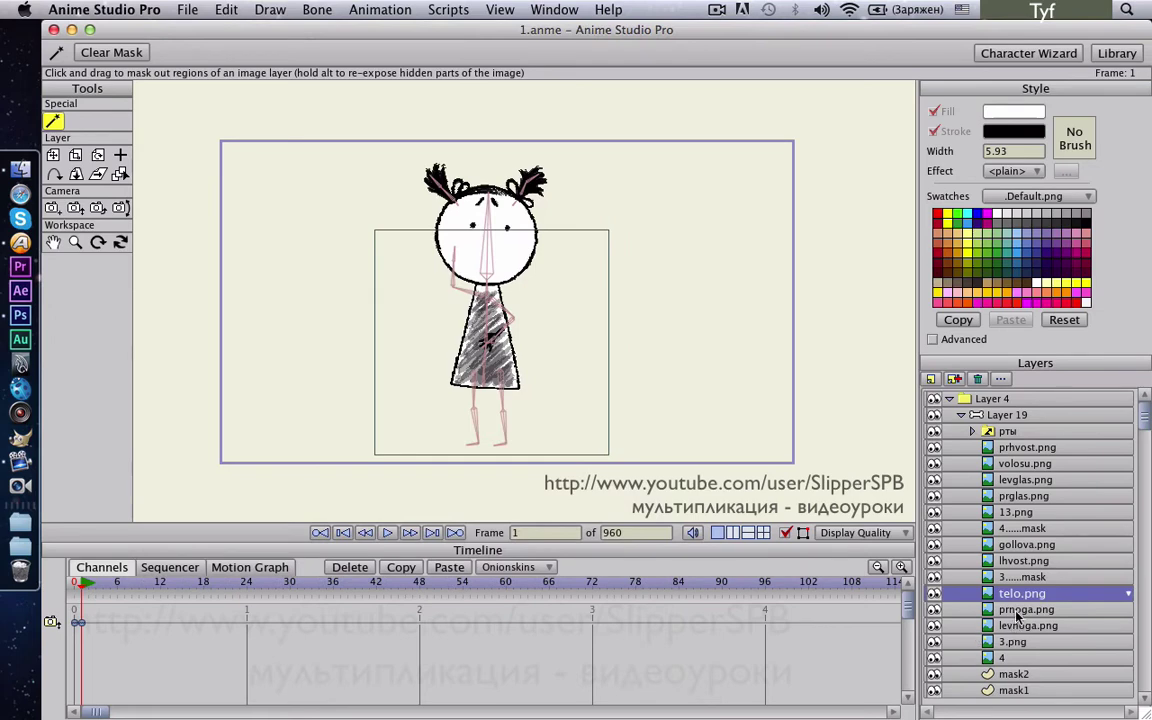
Set the leg layers prnoga.png and levnoga.png to Don't mask this layer
double_click(1018, 612)
click(404, 178)
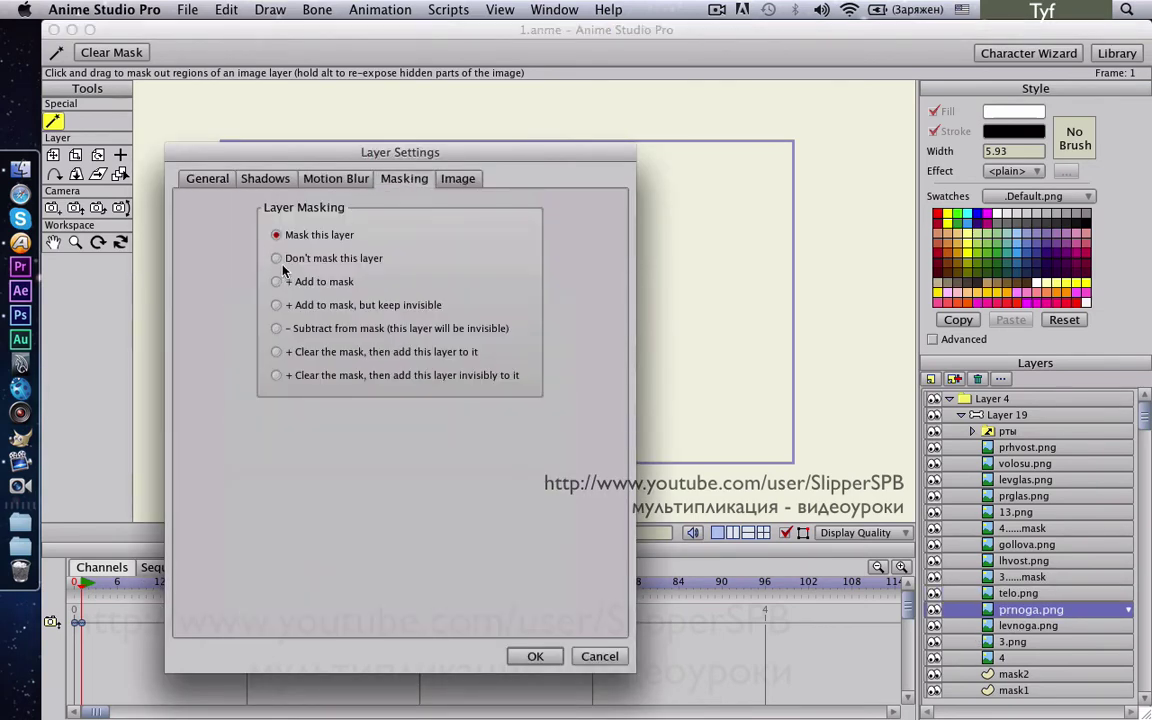
click(277, 259)
click(535, 656)
double_click(1025, 625)
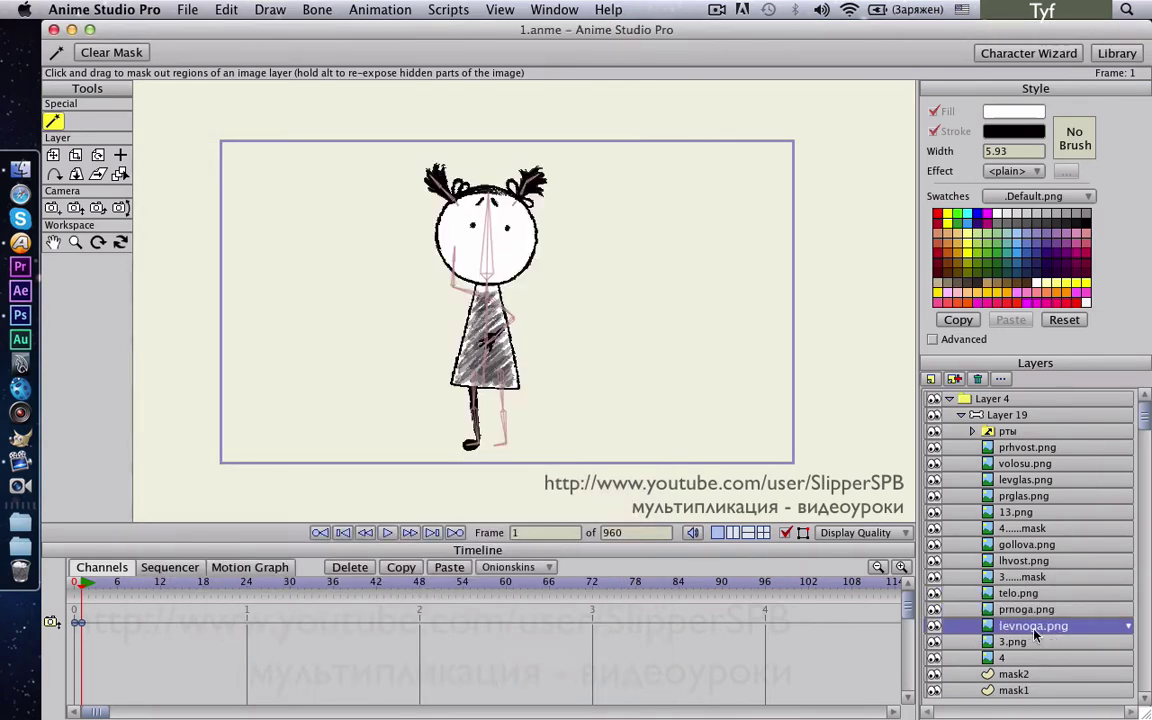
click(404, 178)
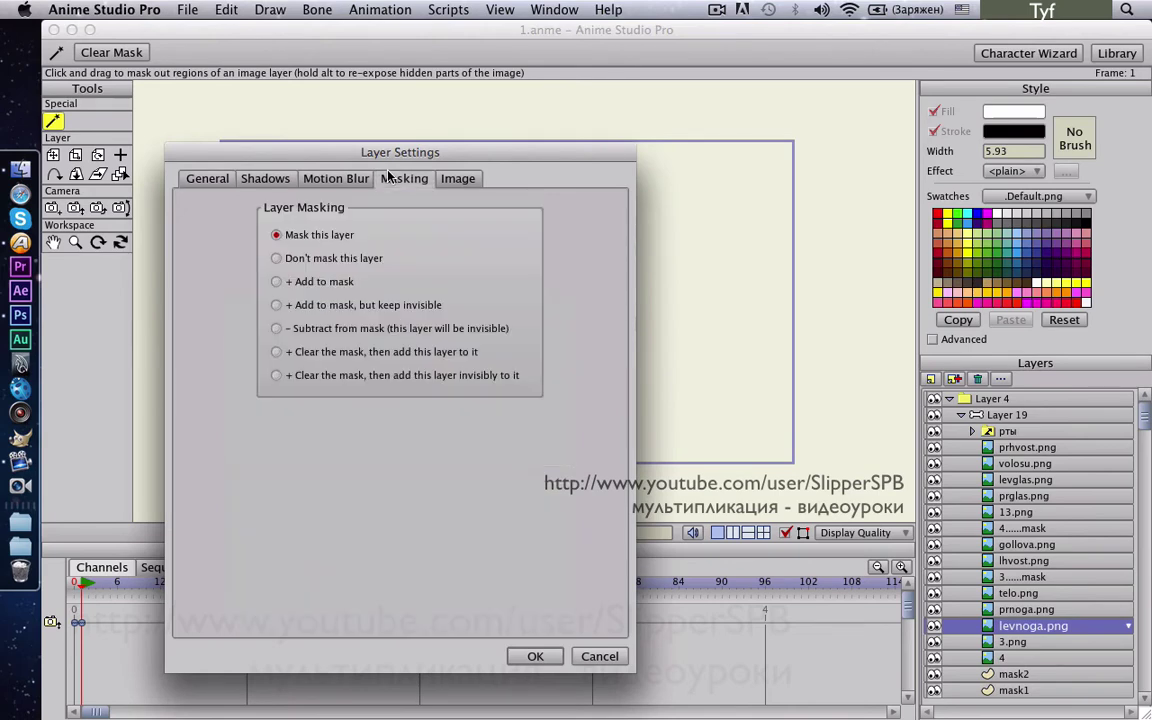
click(277, 258)
click(537, 656)
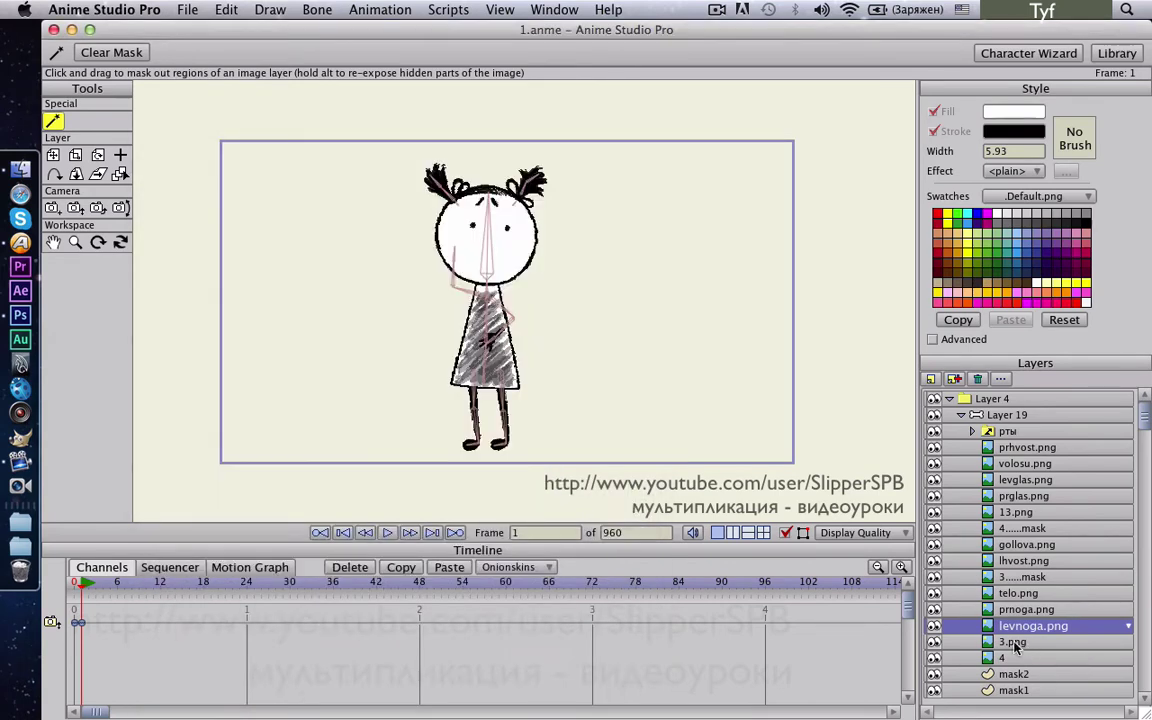
Set the back arm layers 3.png and 4 to Don't mask this layer
double_click(1012, 642)
click(404, 178)
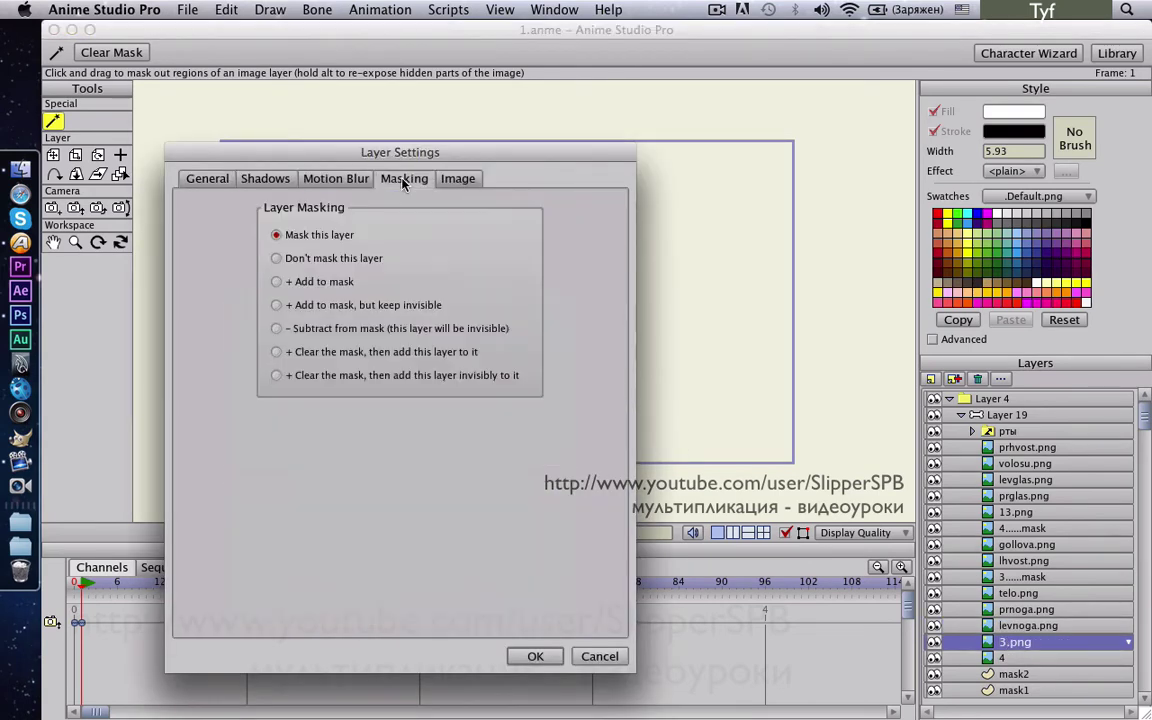
click(280, 259)
click(530, 656)
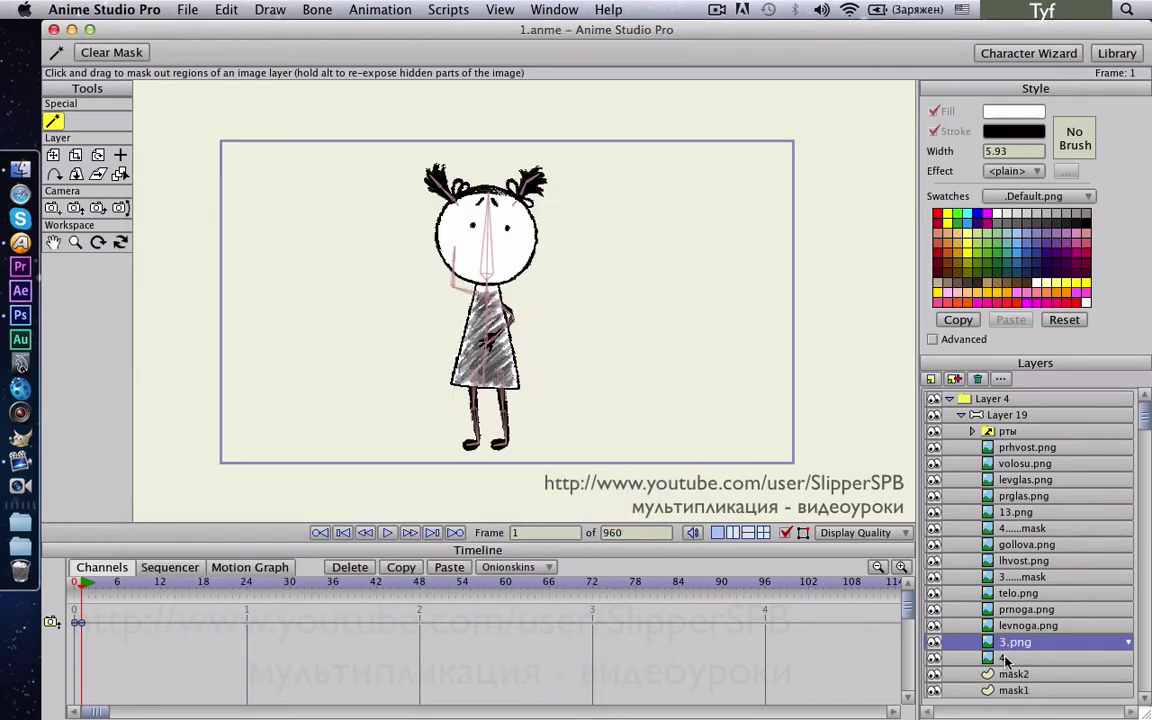
double_click(1006, 659)
click(404, 178)
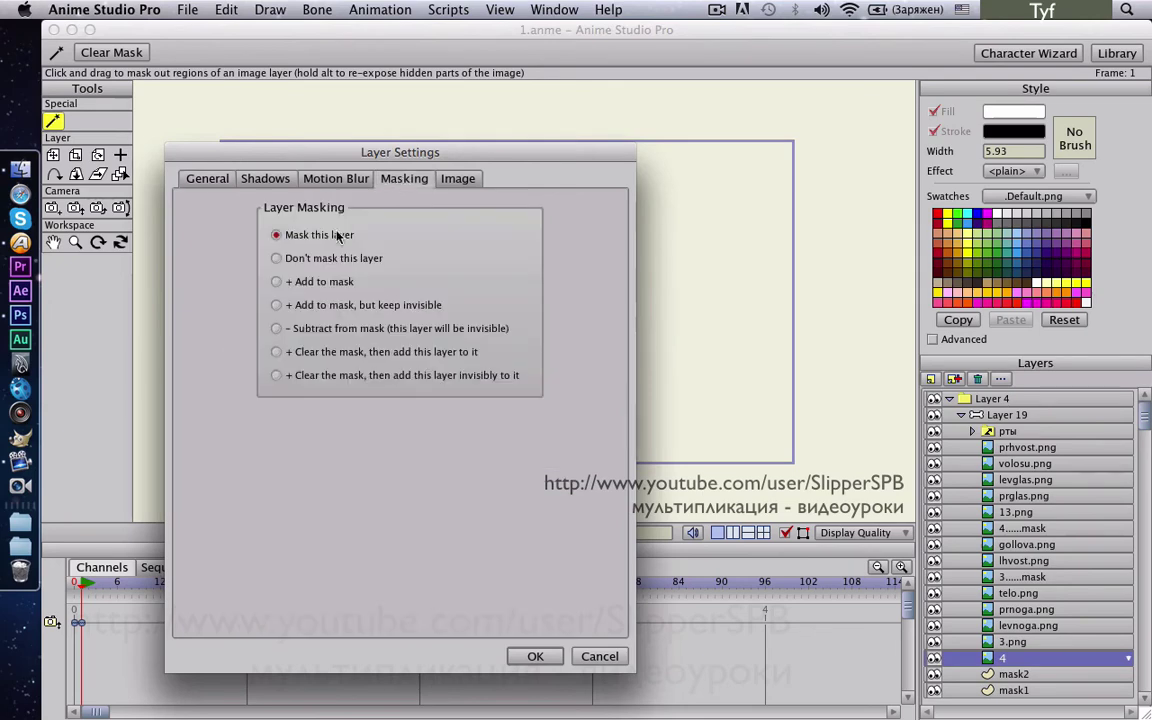
click(295, 259)
click(535, 656)
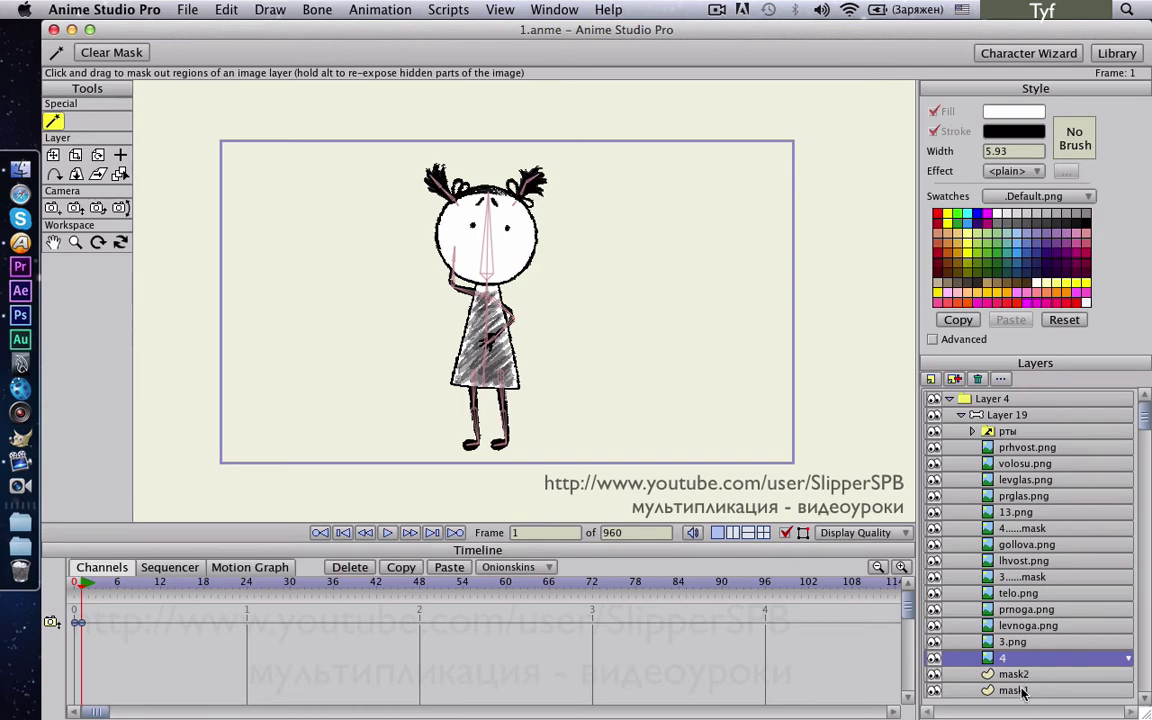
Compare masking options for the mask1 layer and set it to + Add to mask, but keep invisible
click(1017, 691)
double_click(1017, 691)
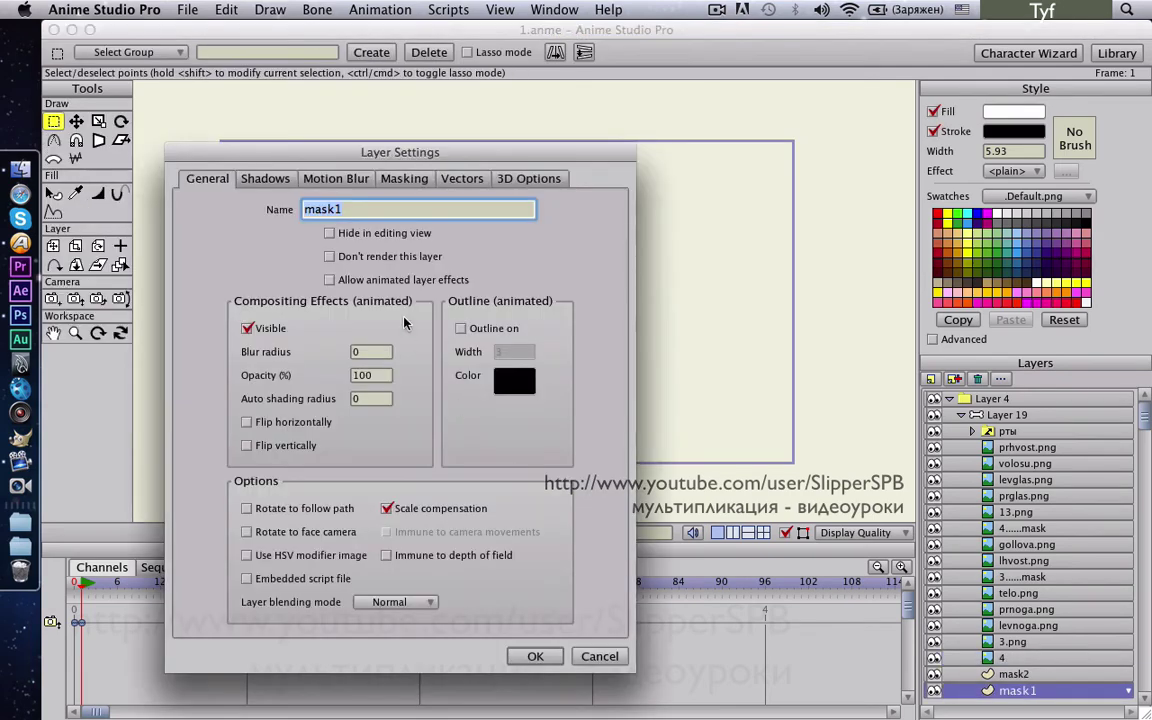
click(422, 178)
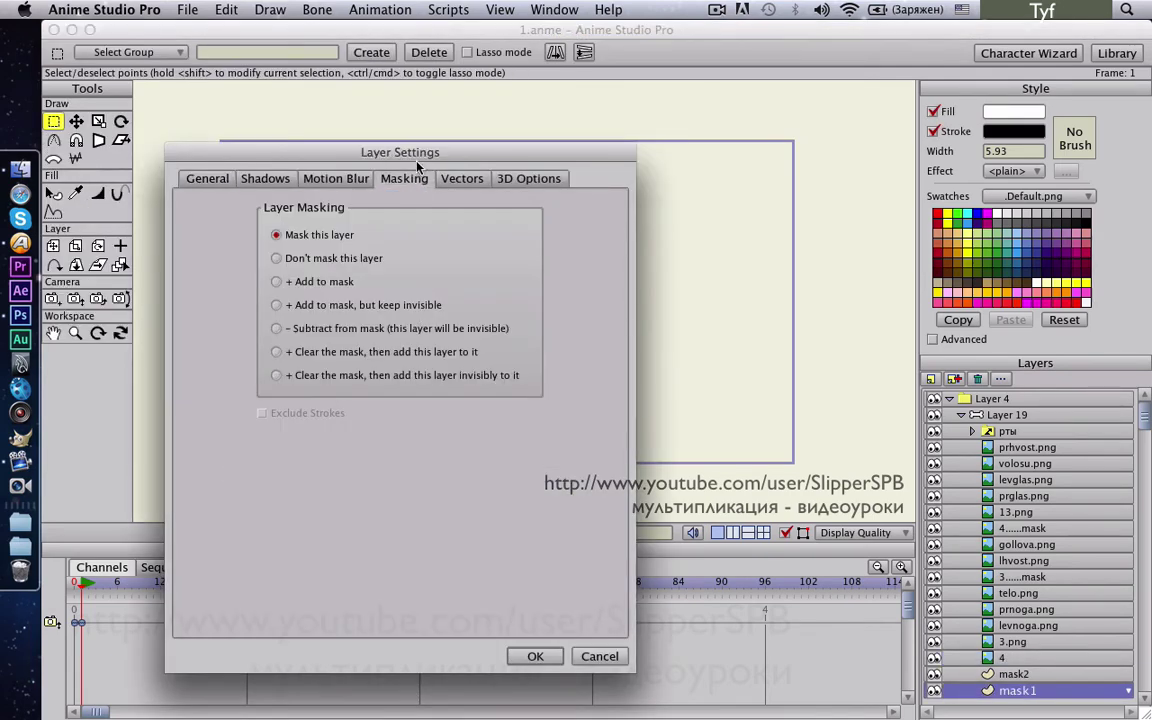
drag(414, 159, 420, 172)
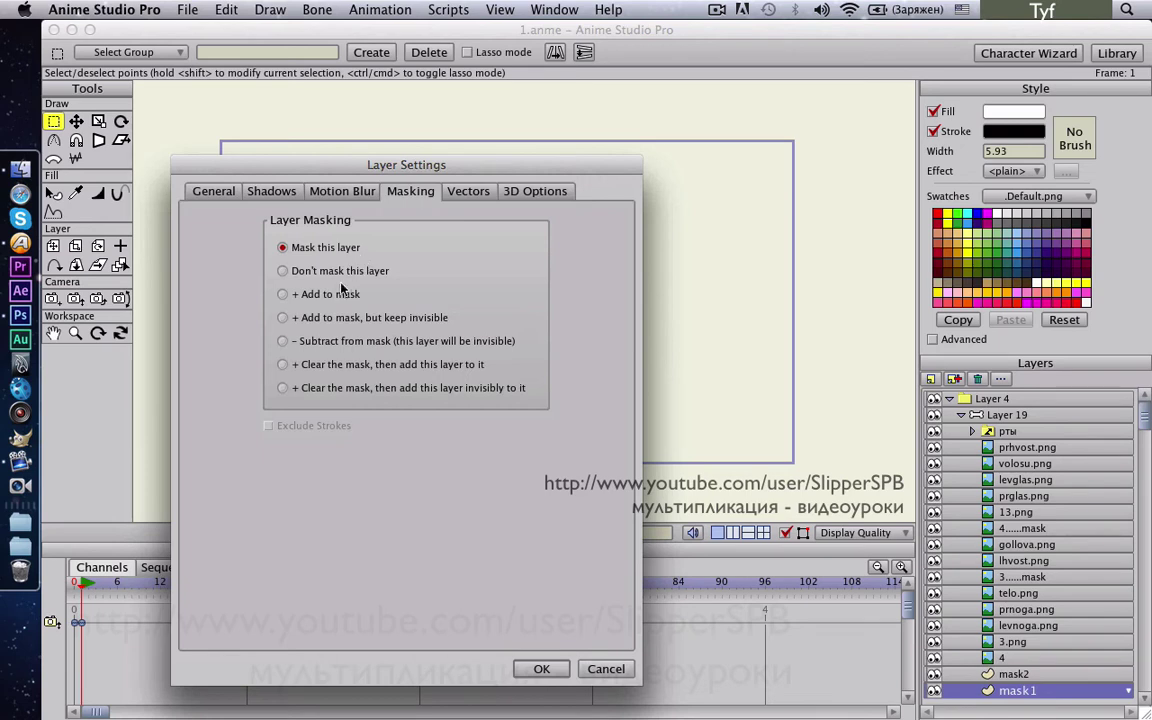
click(286, 294)
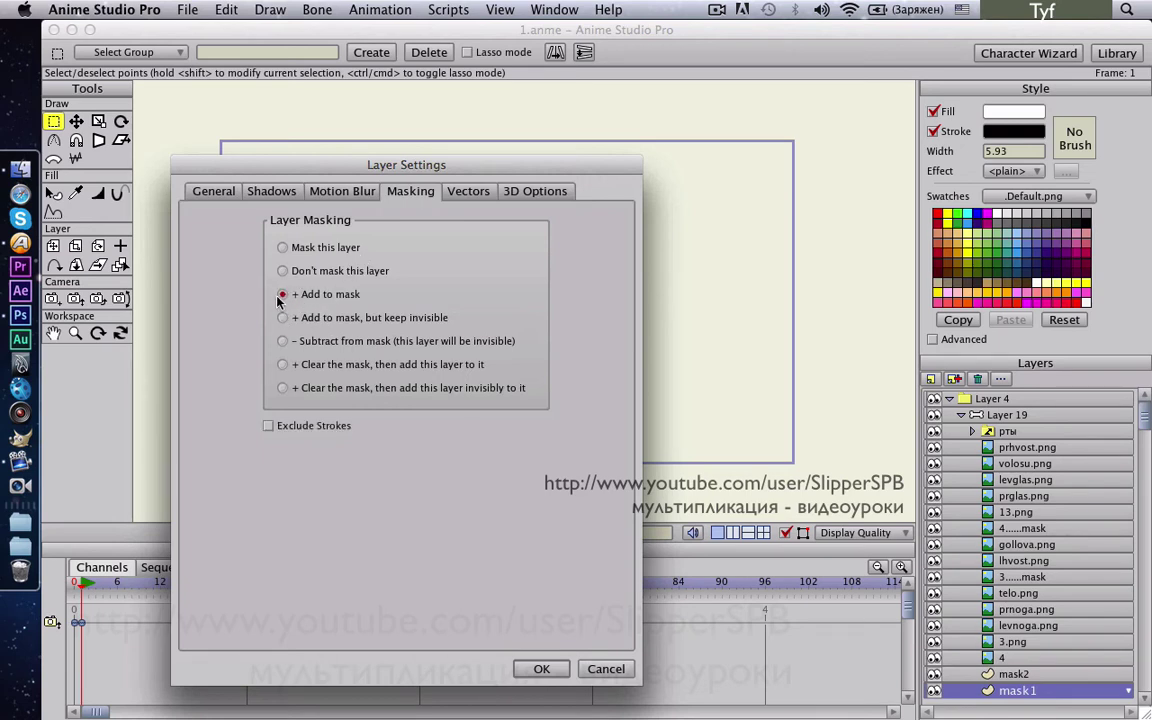
drag(405, 175, 374, 404)
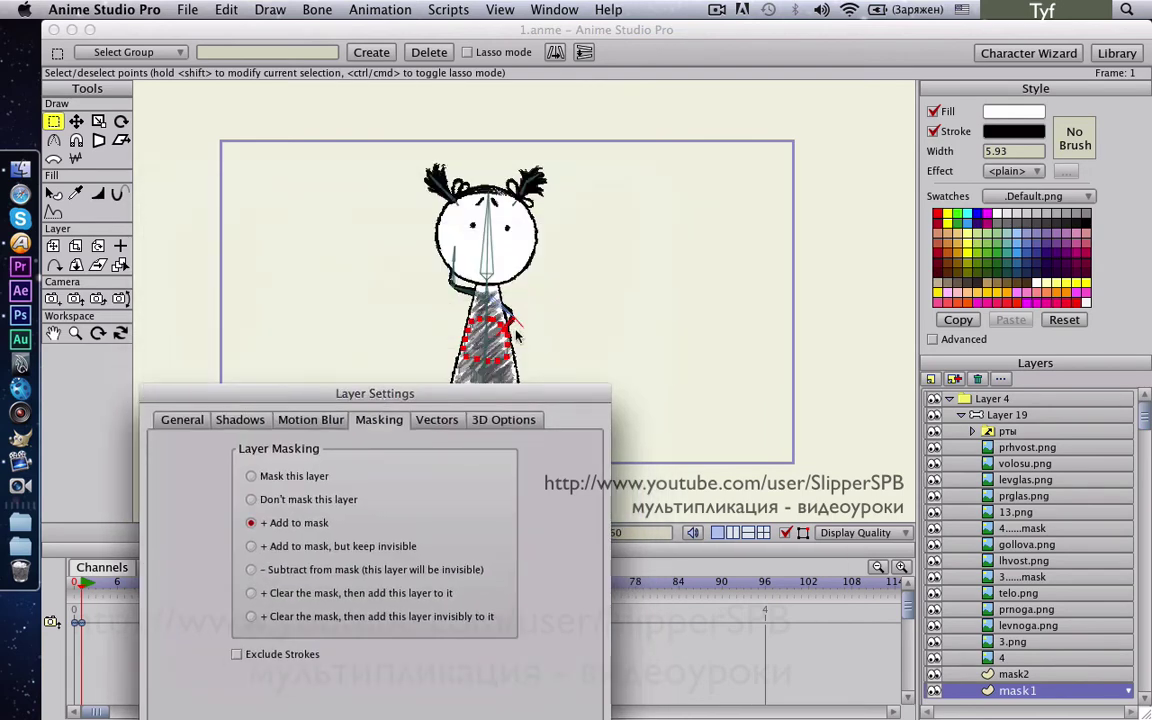
click(251, 476)
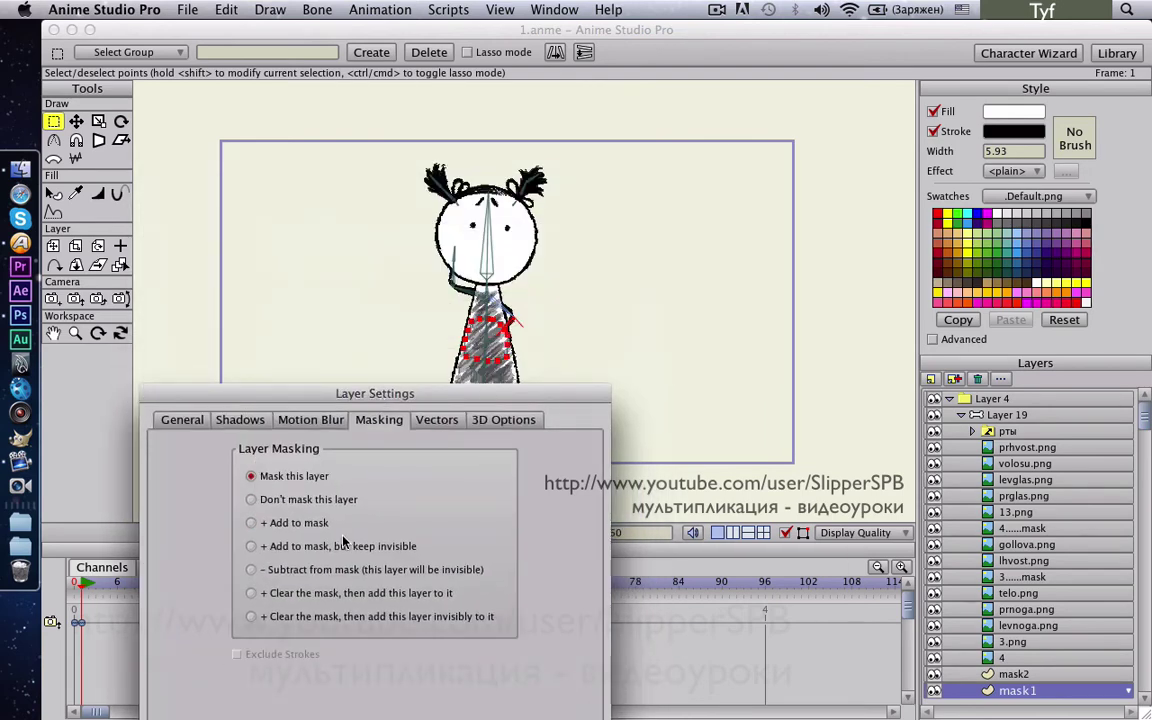
click(251, 522)
drag(350, 403, 318, 217)
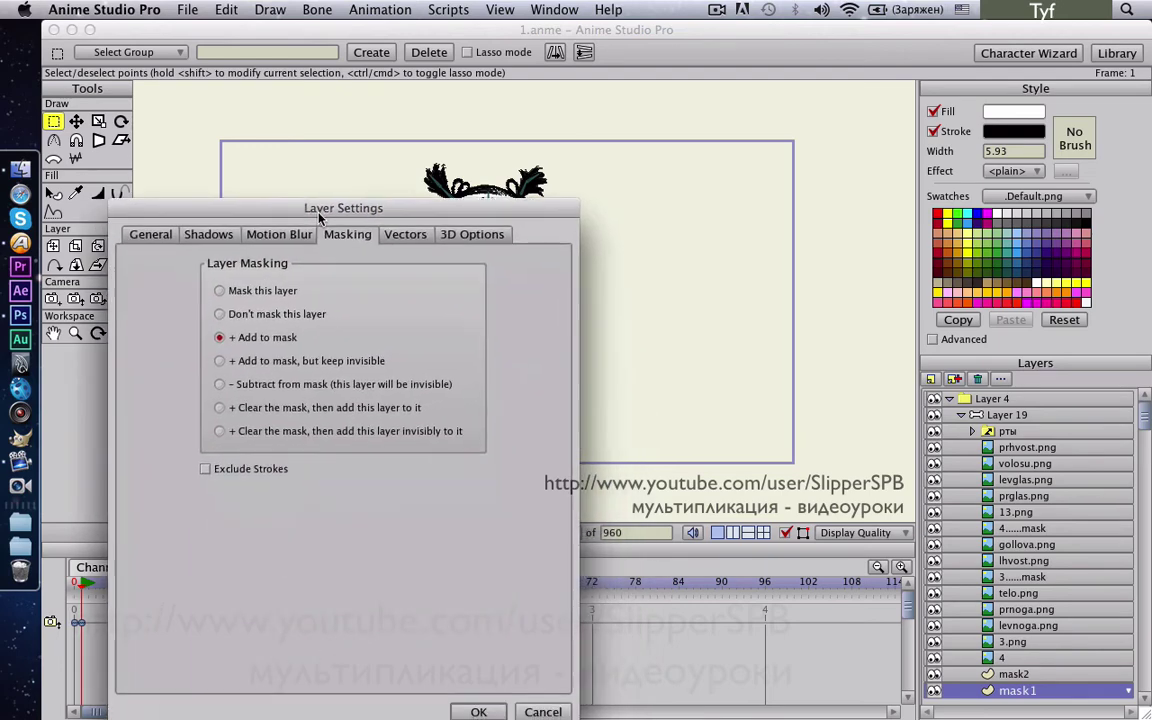
click(220, 336)
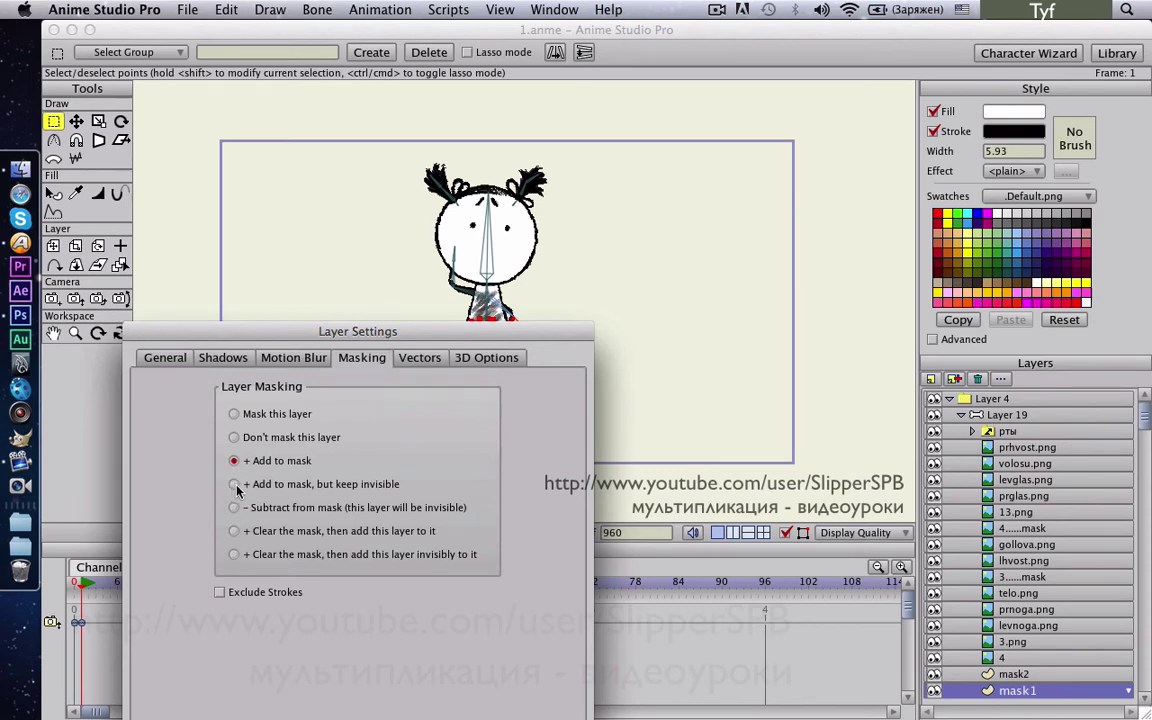
click(234, 485)
drag(420, 328, 420, 180)
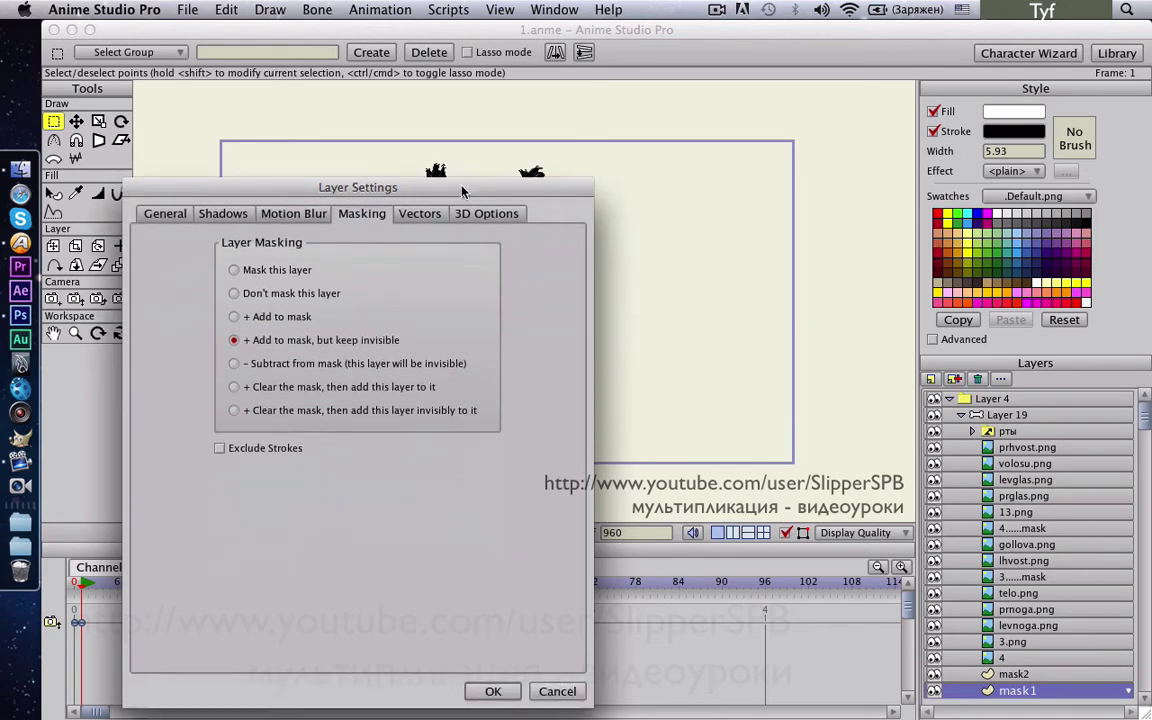
click(497, 687)
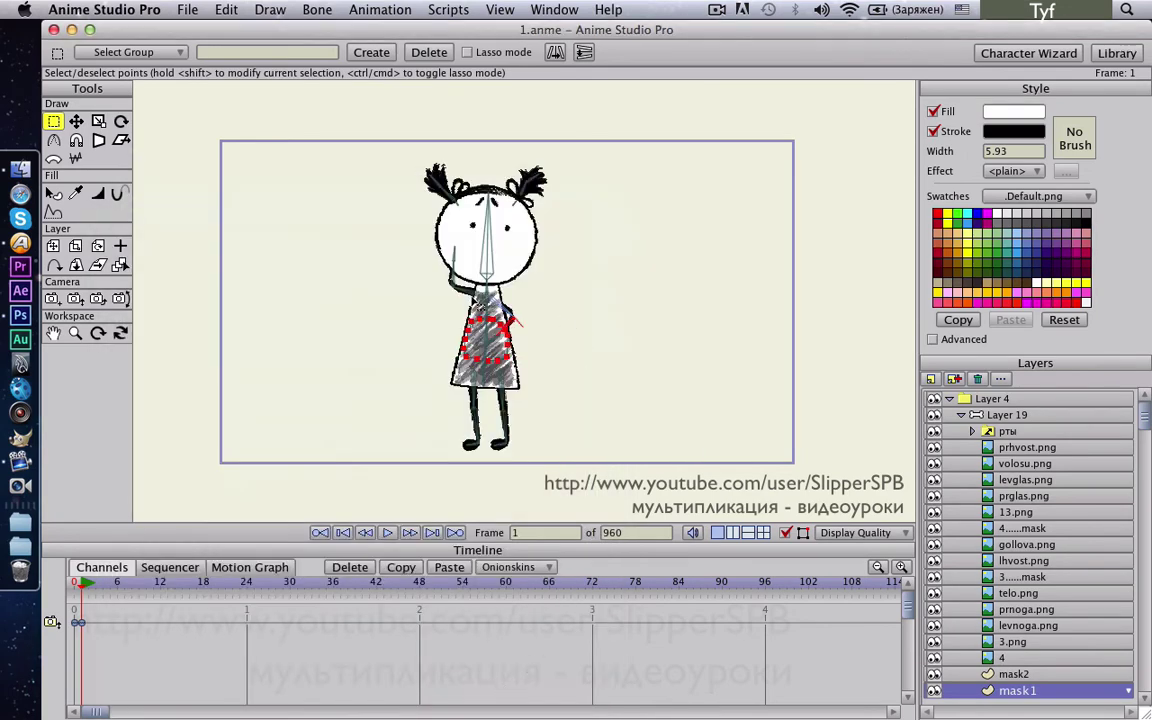
Set the mask2 layer's masking to + Add to mask, but keep invisible
click(1020, 675)
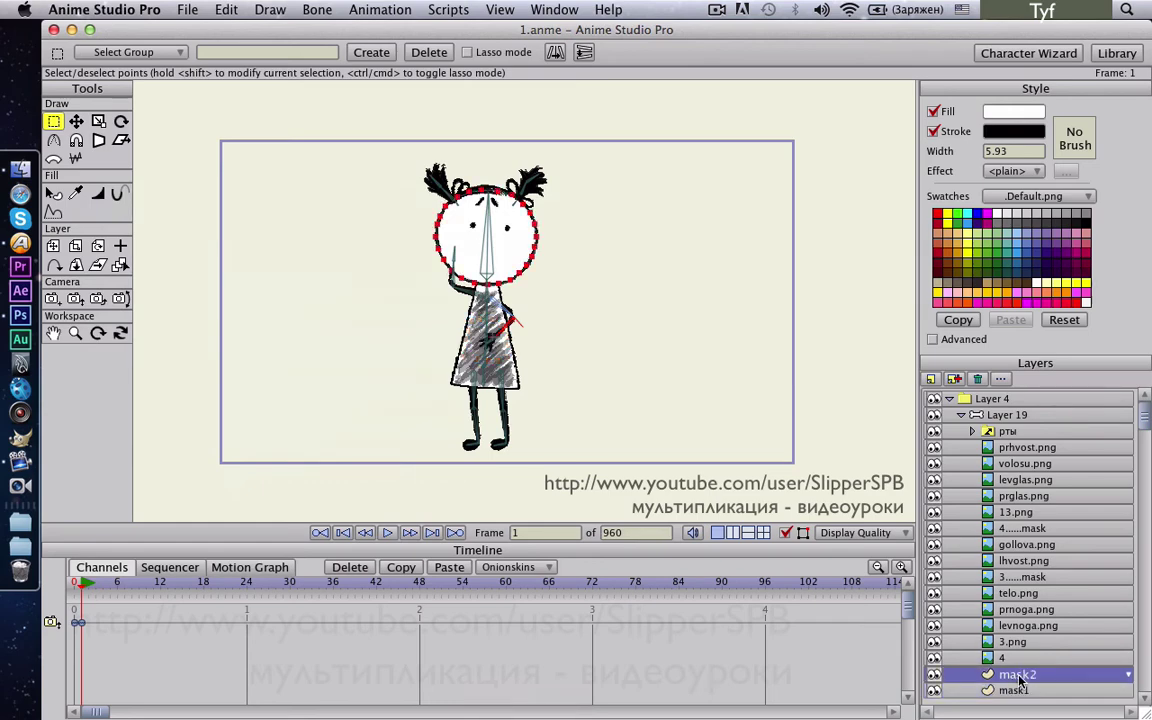
double_click(1020, 676)
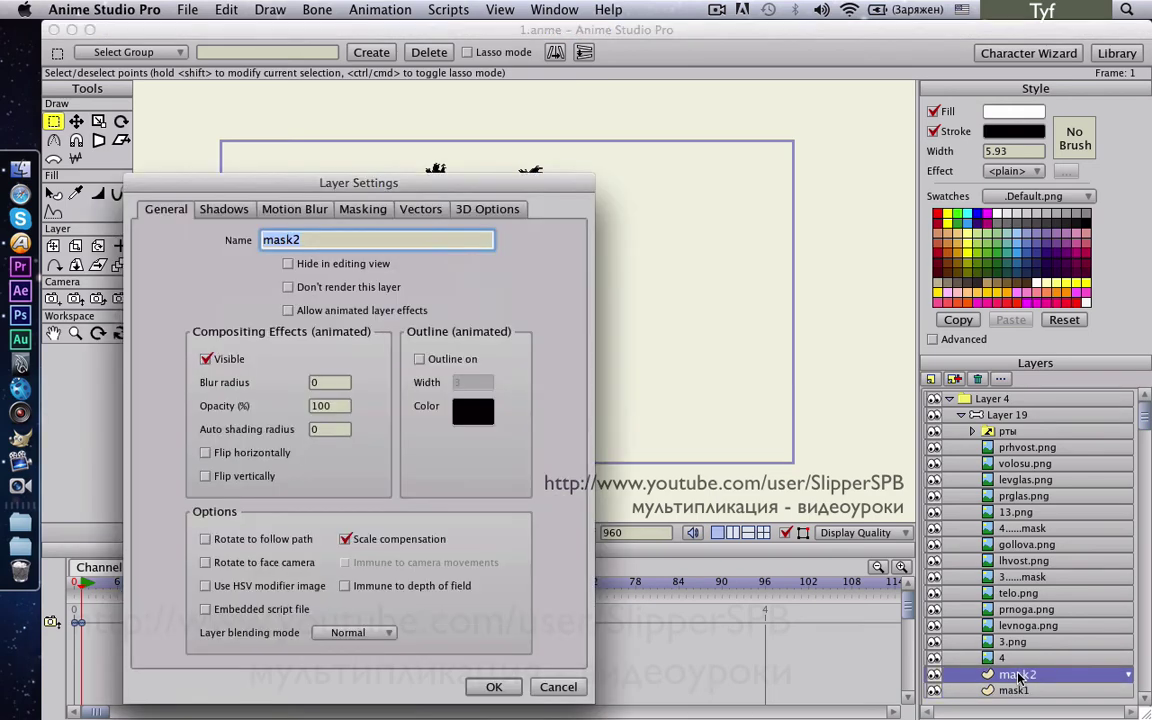
click(365, 210)
click(234, 337)
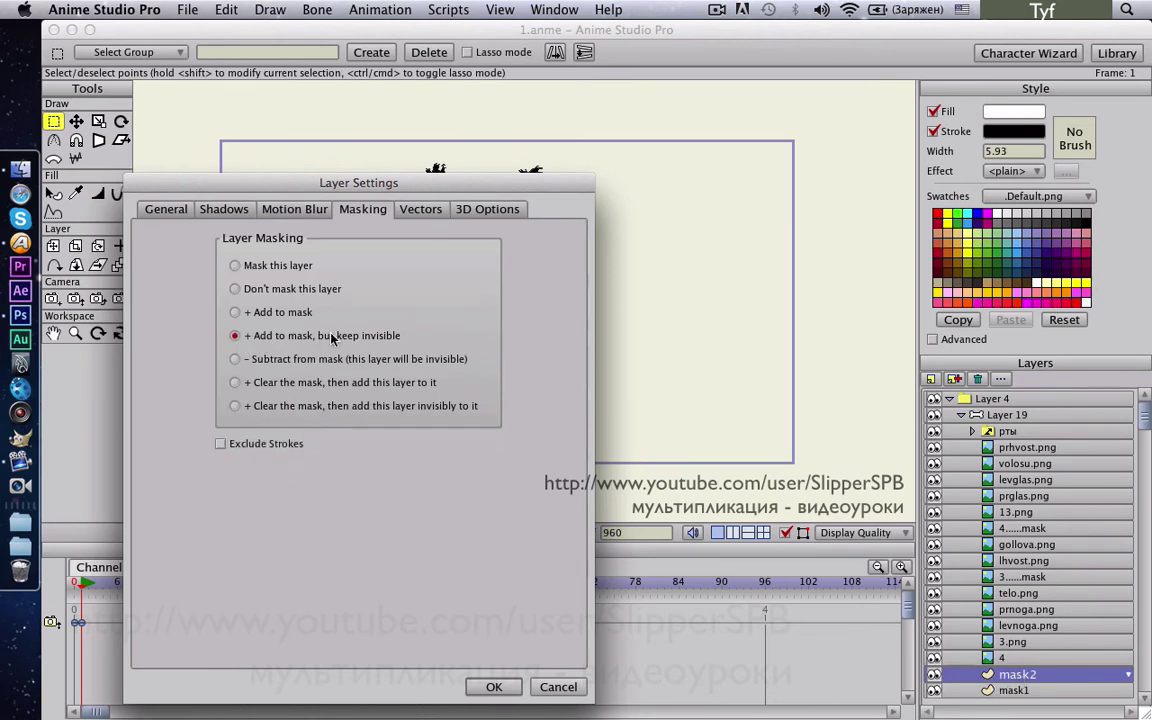
click(493, 687)
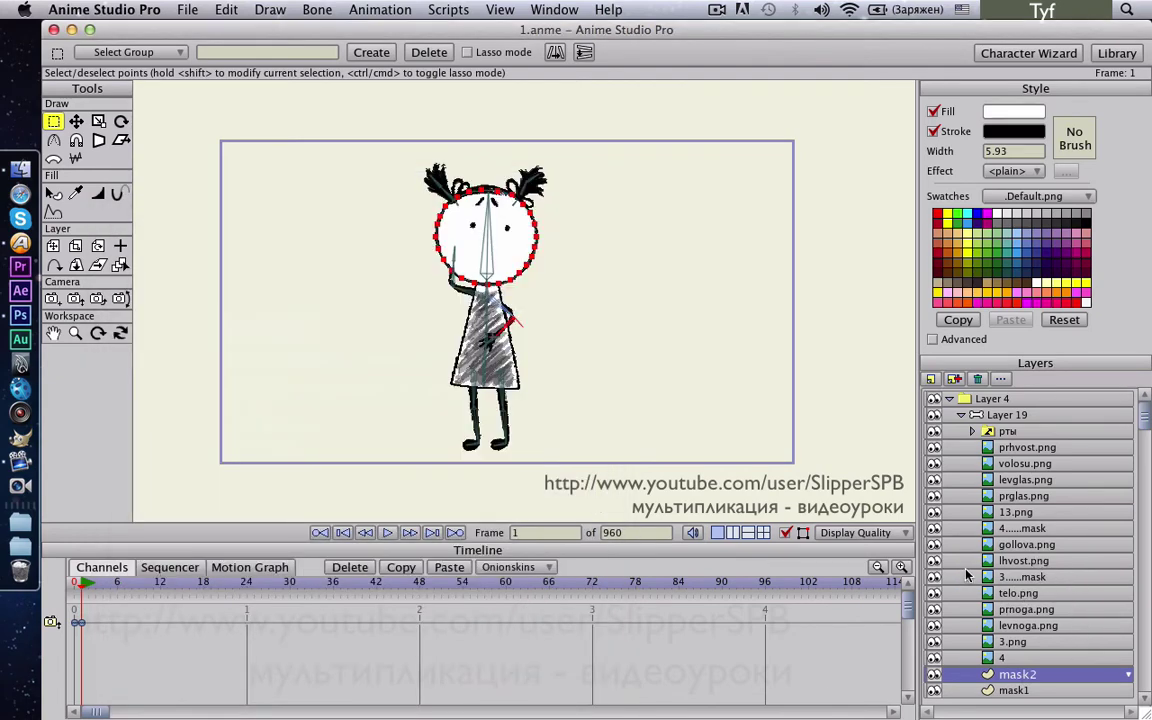
Pose the arm overlapping the dress in Layer 19 with Manipulate Bones, bringing its hand near the dress's side edge
click(1007, 414)
click(54, 142)
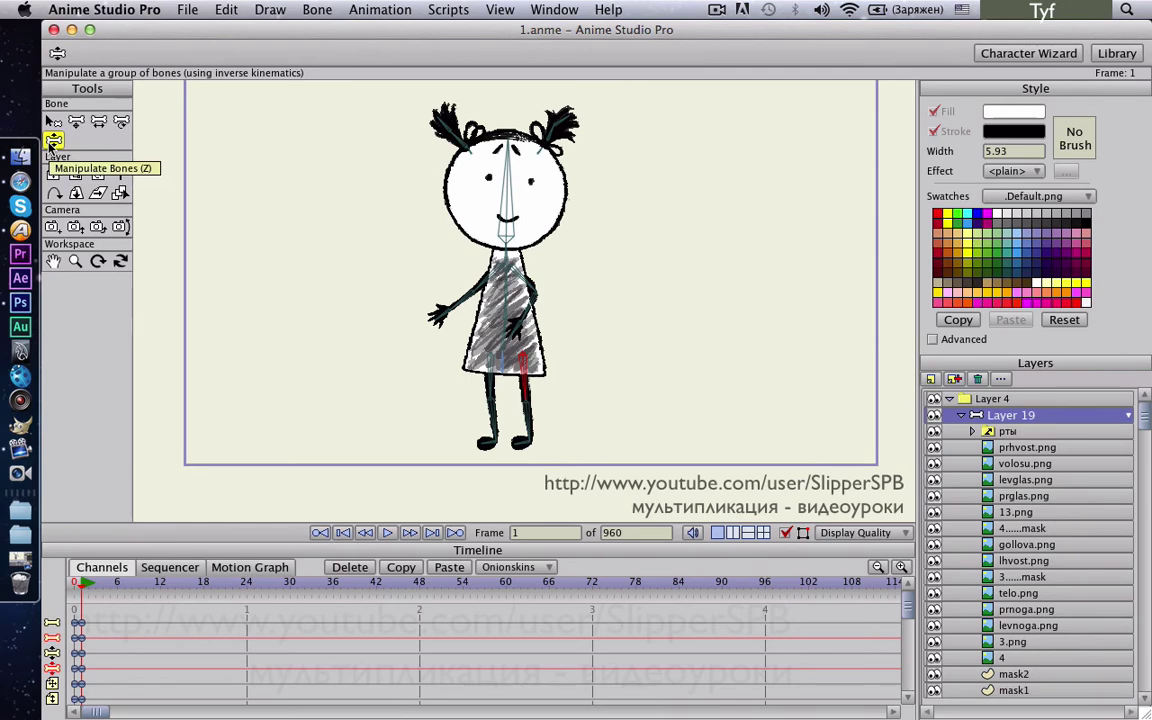
scroll(576, 378, up, 5)
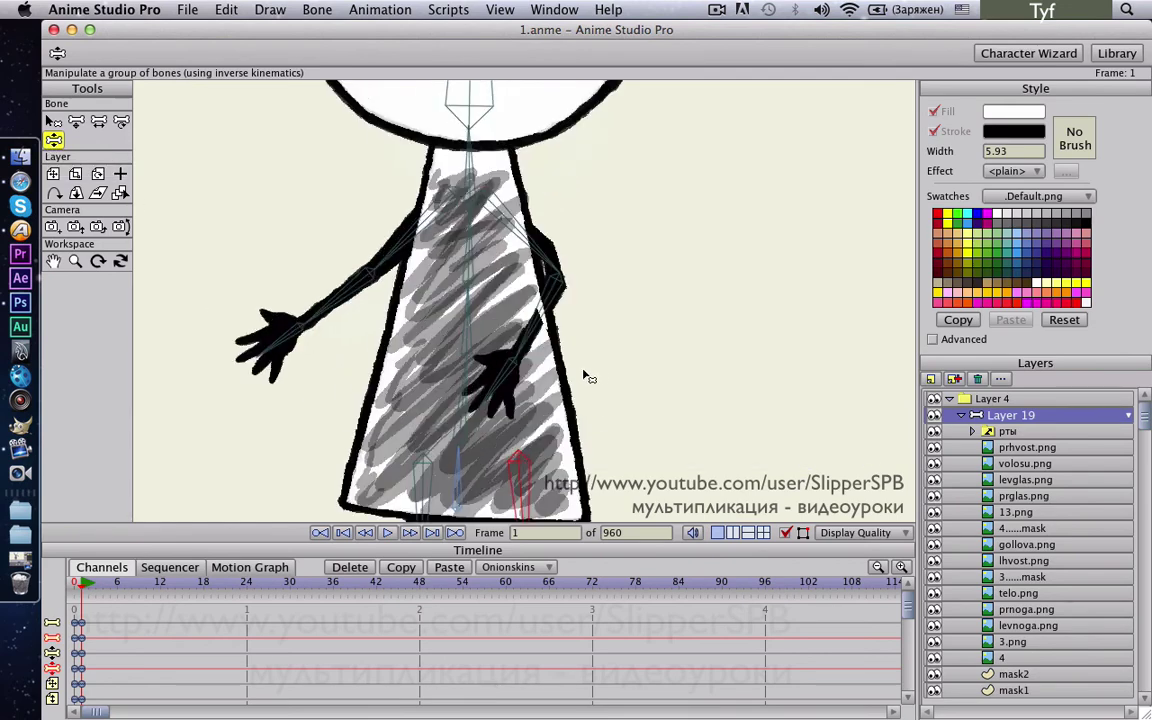
drag(584, 373, 589, 350)
drag(531, 313, 538, 484)
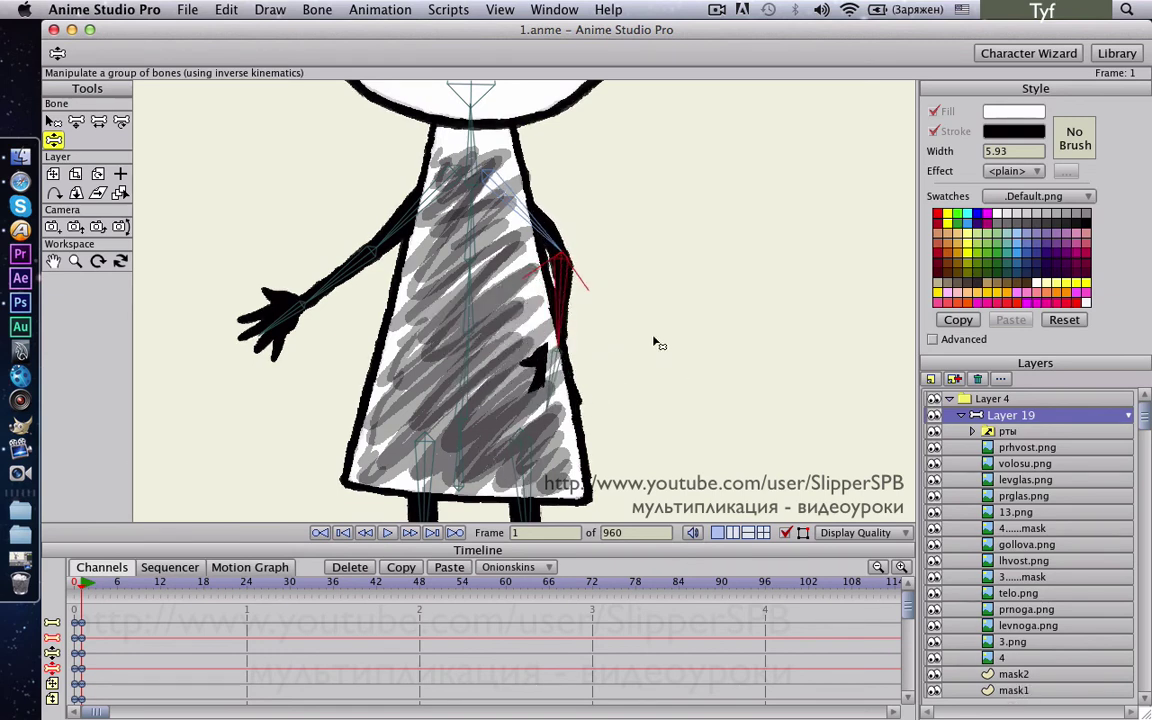
drag(561, 320, 548, 335)
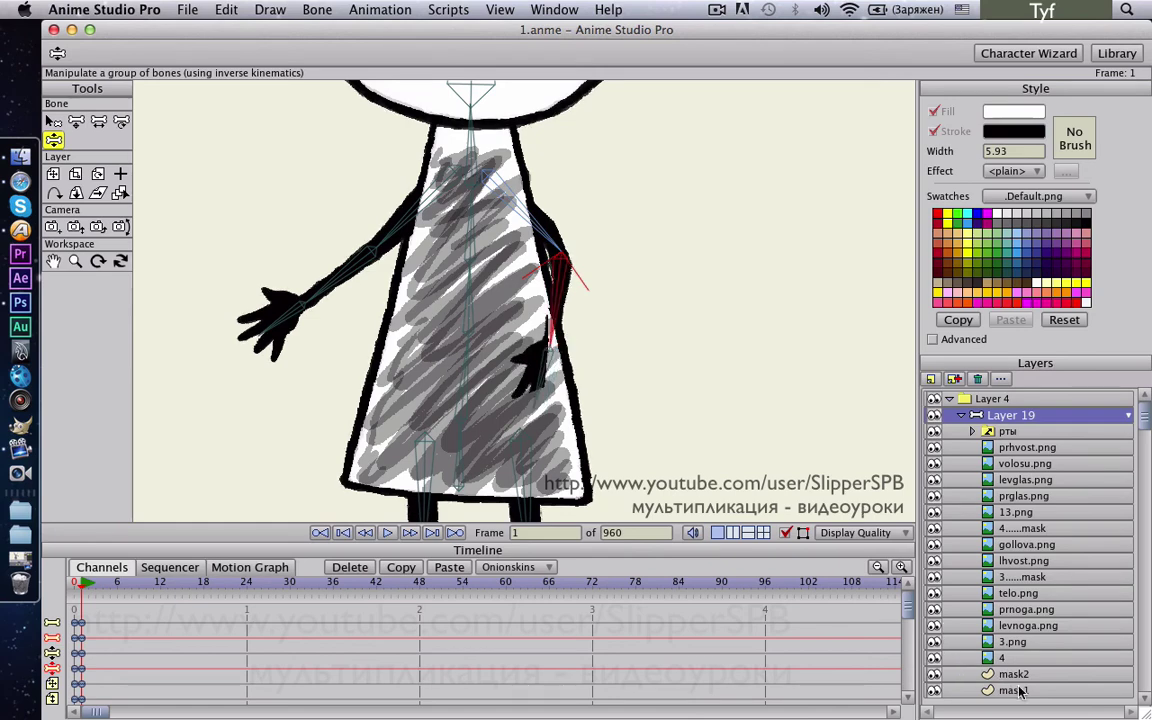
Move the mask1 shape's points outward toward the dress's side edge and hem so the mask covers the whole hand
click(1018, 690)
click(76, 121)
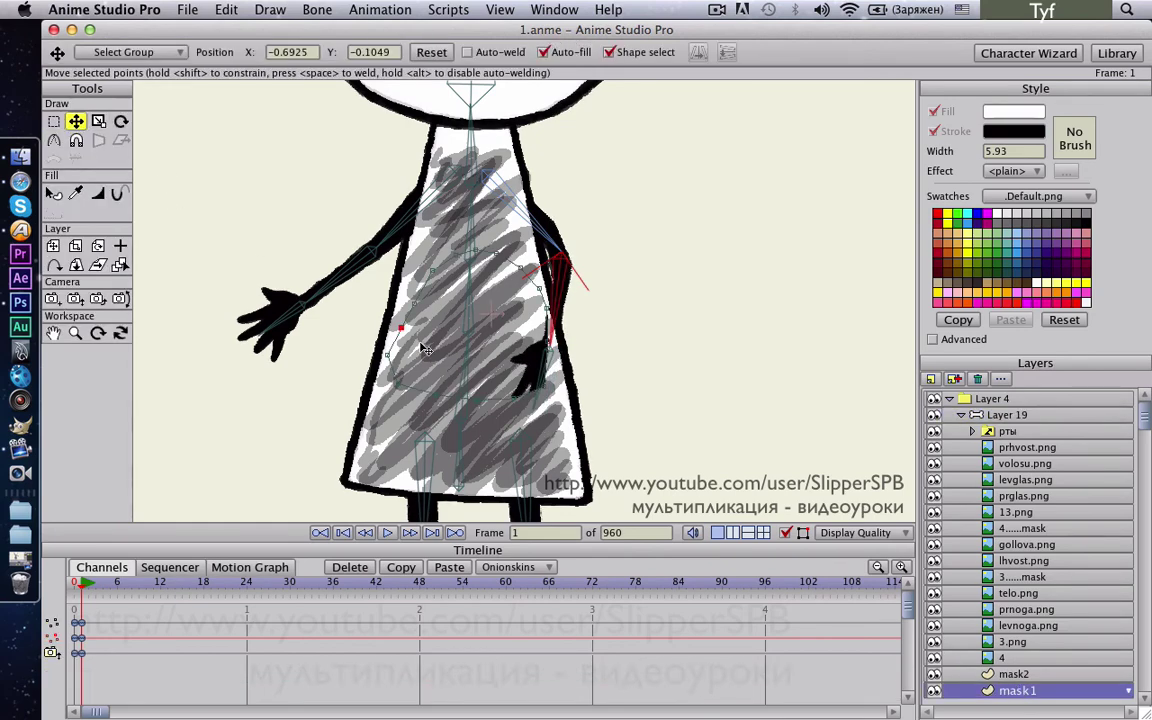
drag(476, 402, 569, 405)
click(546, 431)
drag(550, 342, 561, 251)
scroll(576, 330, up, 5)
drag(618, 361, 632, 276)
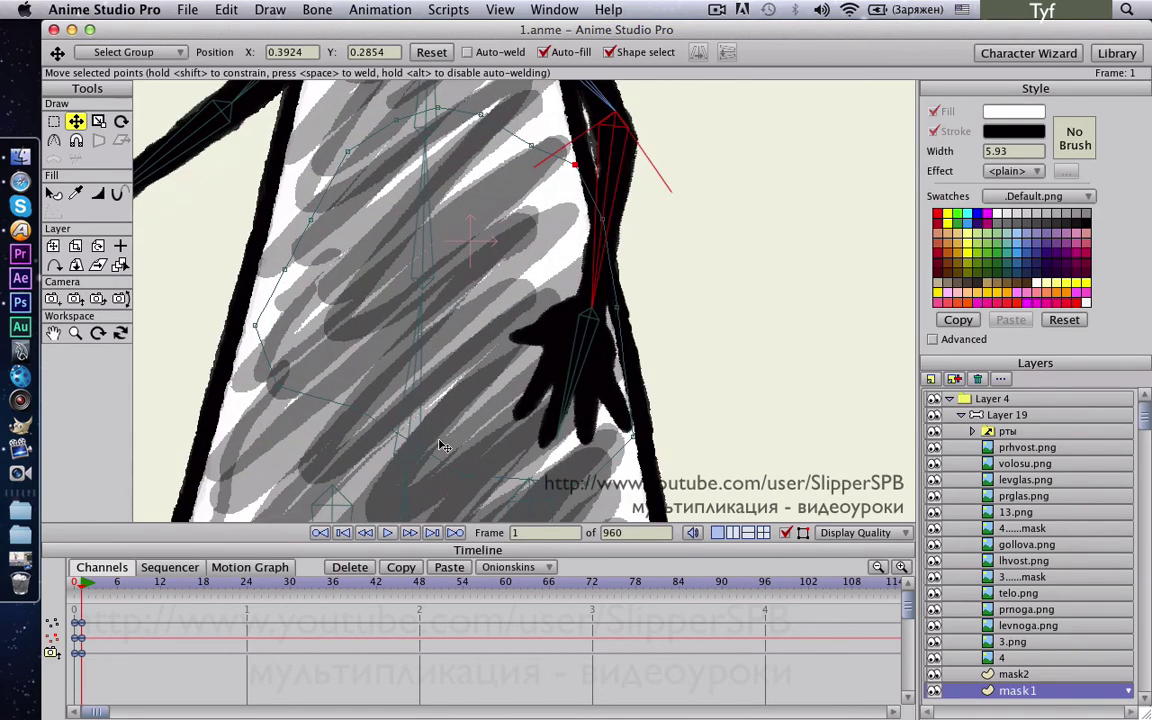
click(355, 409)
scroll(476, 380, down, 6)
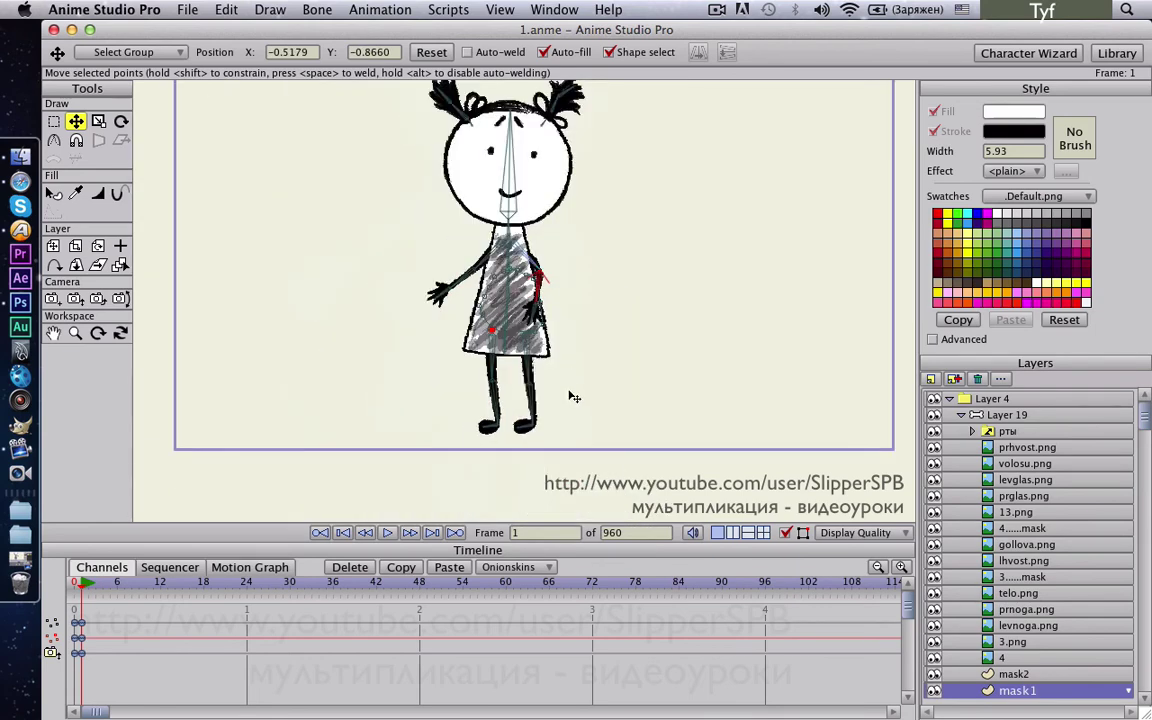
drag(602, 367, 597, 404)
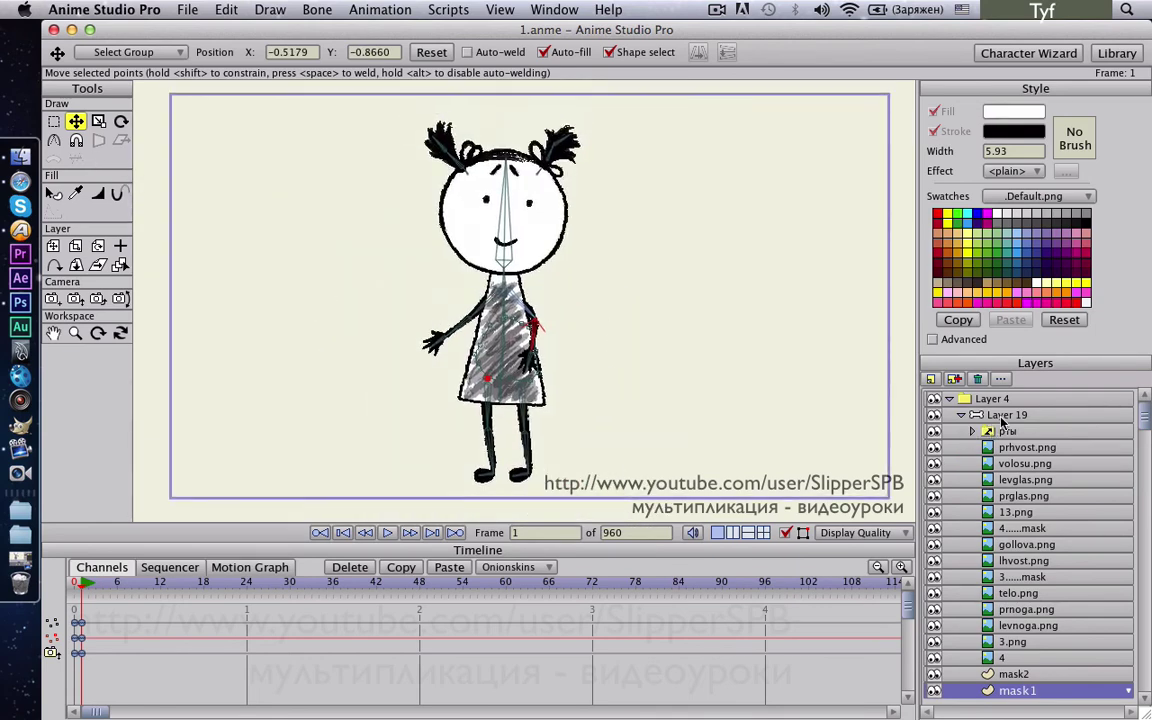
Test the outstretched arm's movement in Layer 19 with Manipulate Bones, leaving it extended away from the dress
click(1002, 418)
scroll(586, 355, up, 4)
click(53, 140)
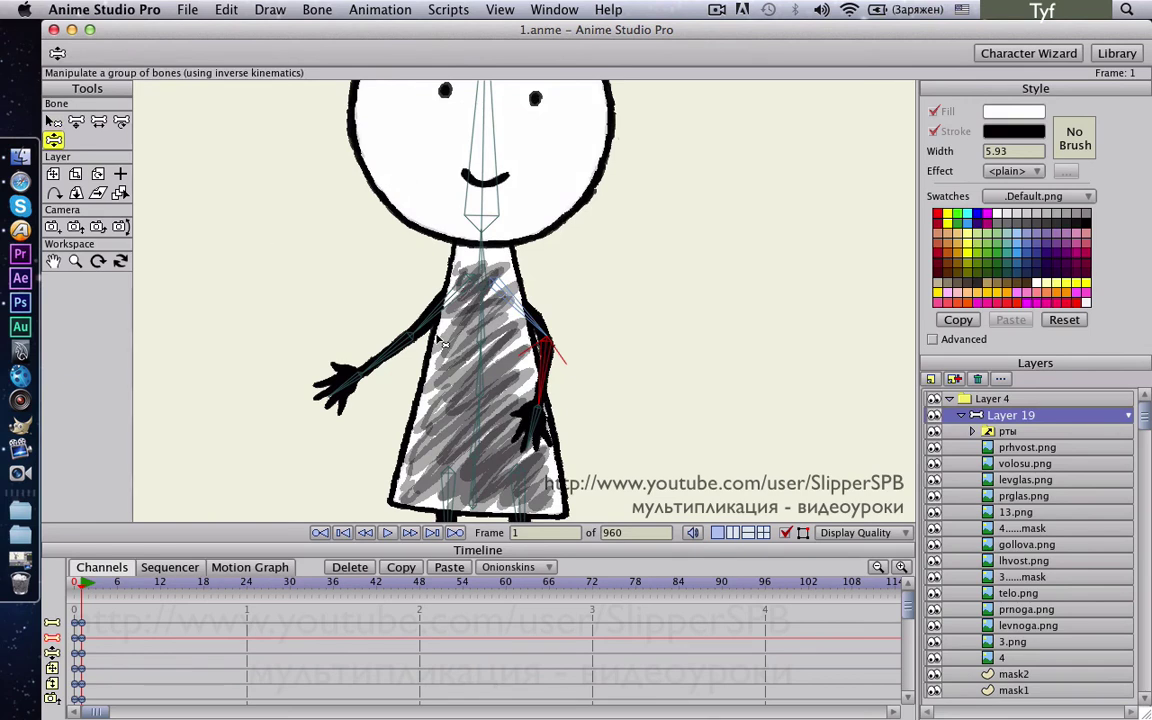
drag(443, 343, 467, 307)
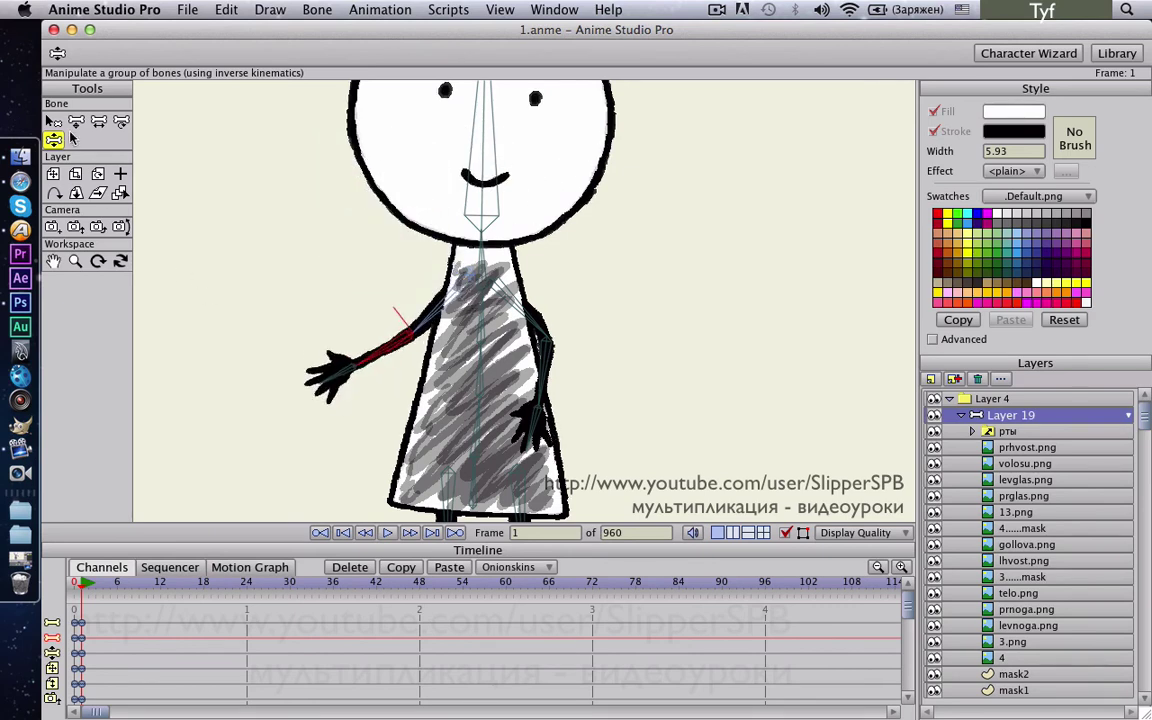
Check the minimum and maximum angle constraints of the outstretched arm's upper bone
click(53, 121)
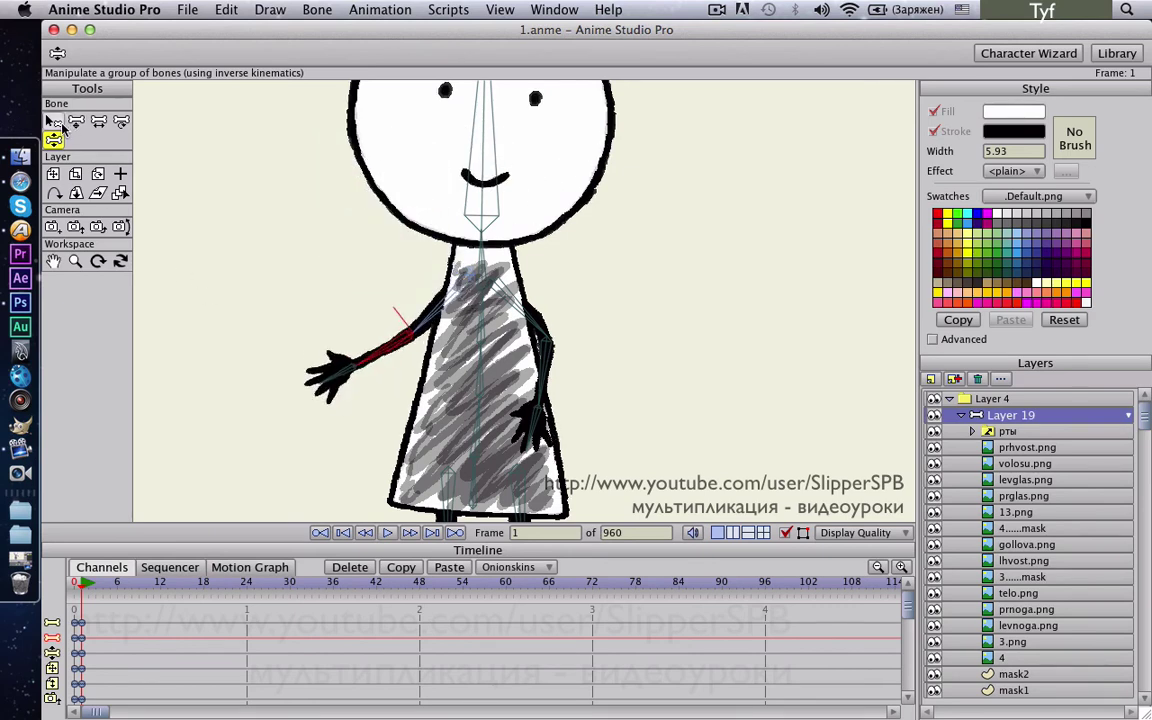
click(458, 304)
click(417, 54)
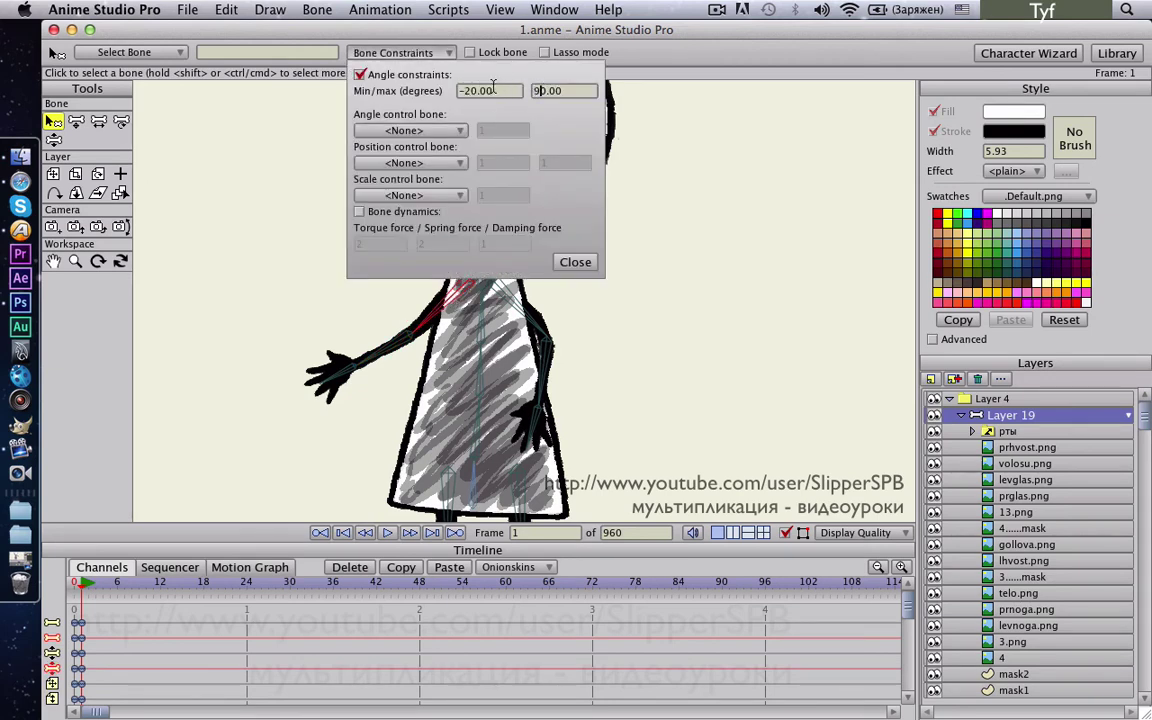
click(575, 262)
Swing the outstretched arm's upper bone down toward the dress and inspect the shoulder area up close
click(53, 139)
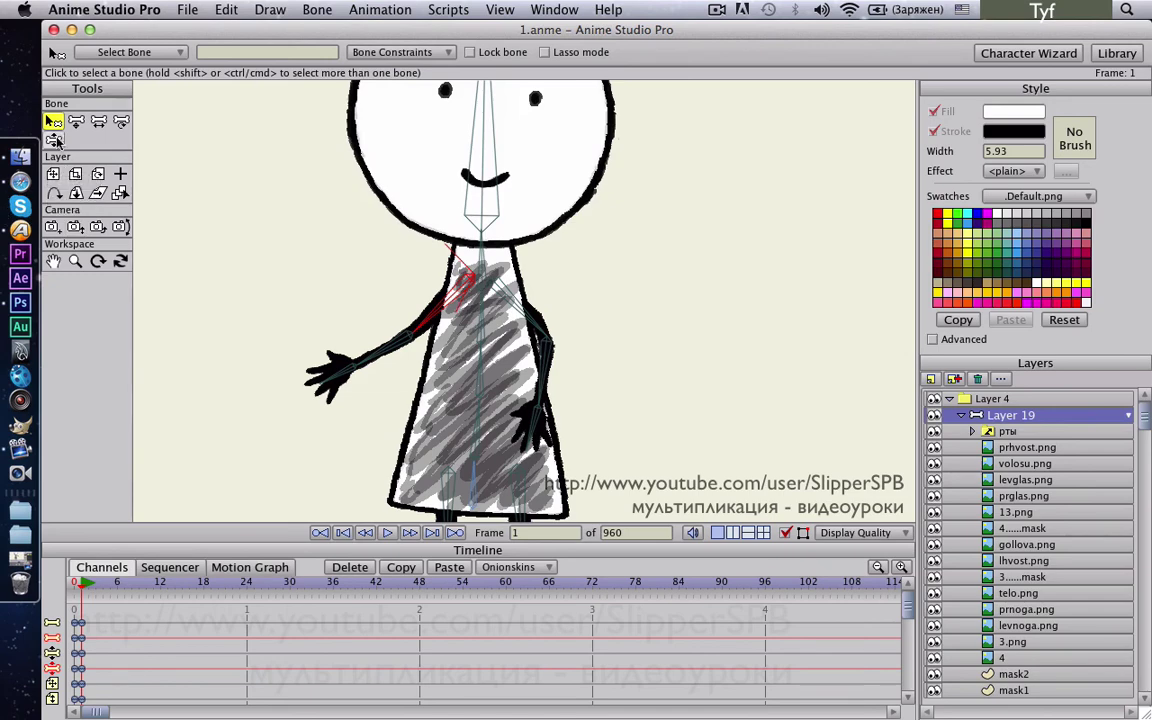
drag(512, 366, 490, 360)
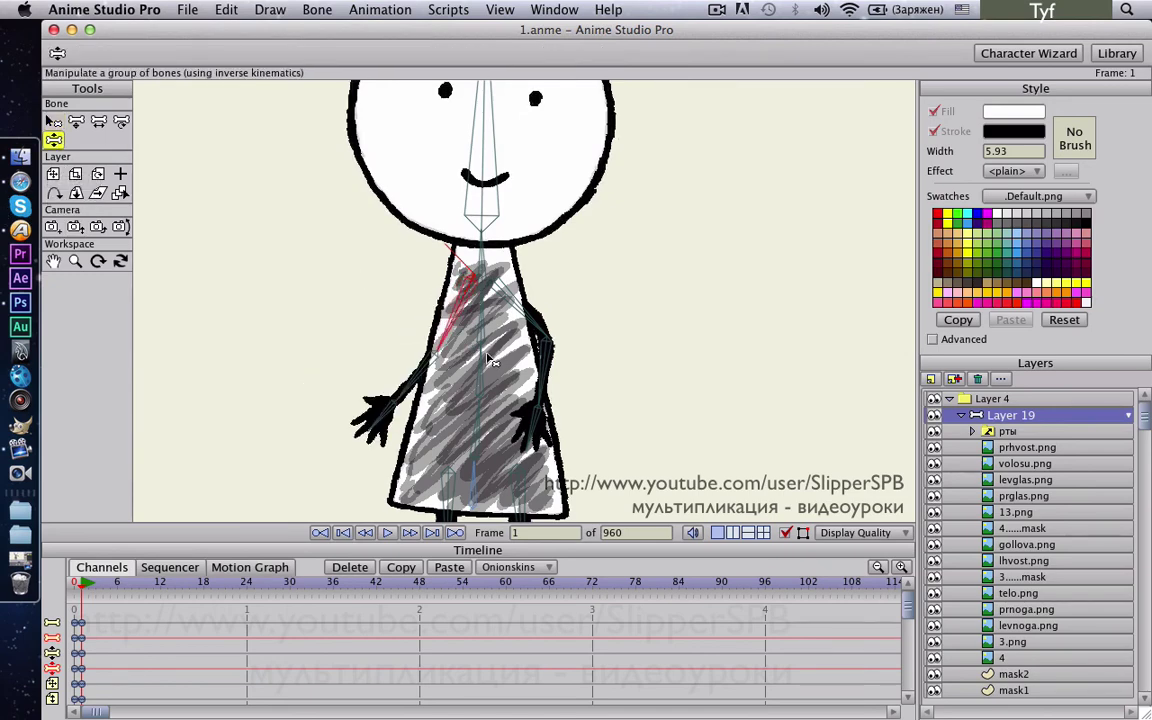
scroll(506, 375, up, 5)
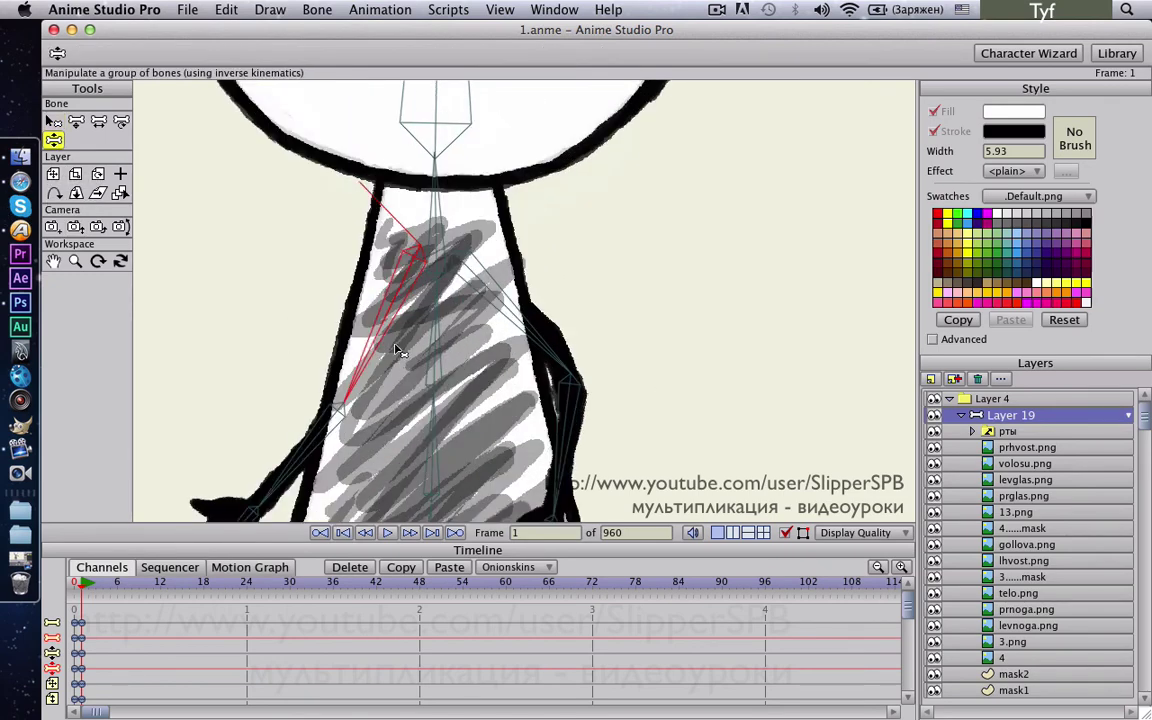
drag(525, 332, 535, 304)
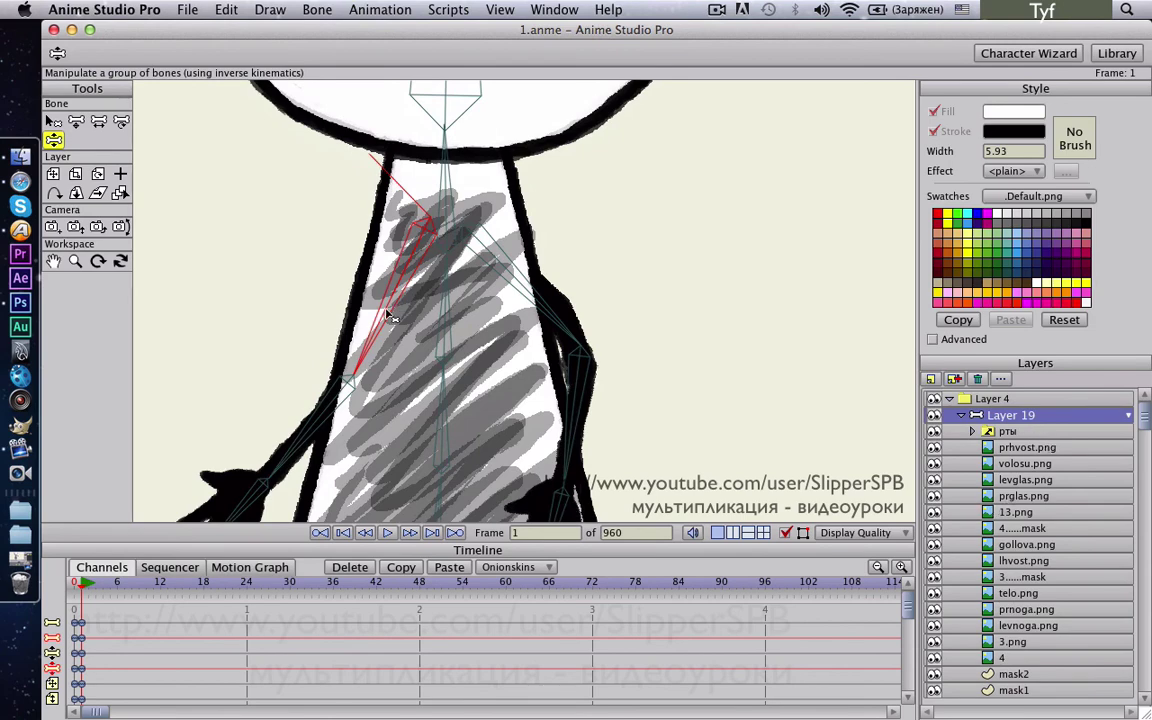
scroll(380, 367, down, 2)
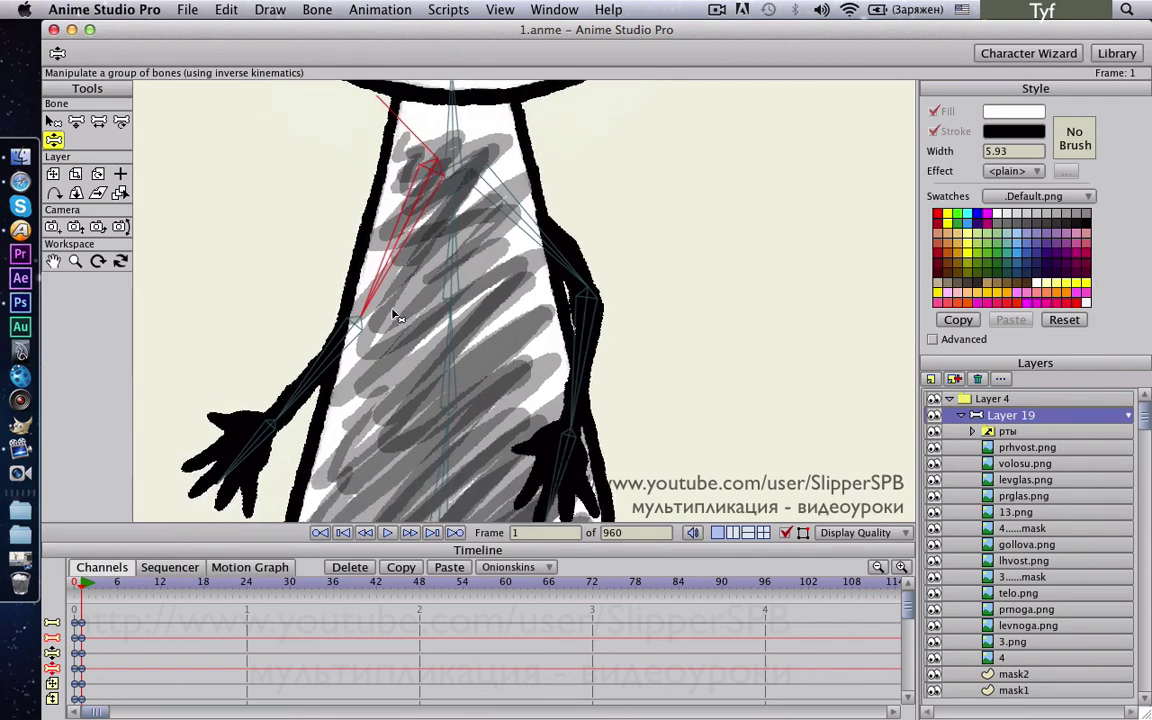
Reposition the mask1 shape's upper edge points beside the outstretched arm's upper bone, keeping them inside the dress
click(1016, 676)
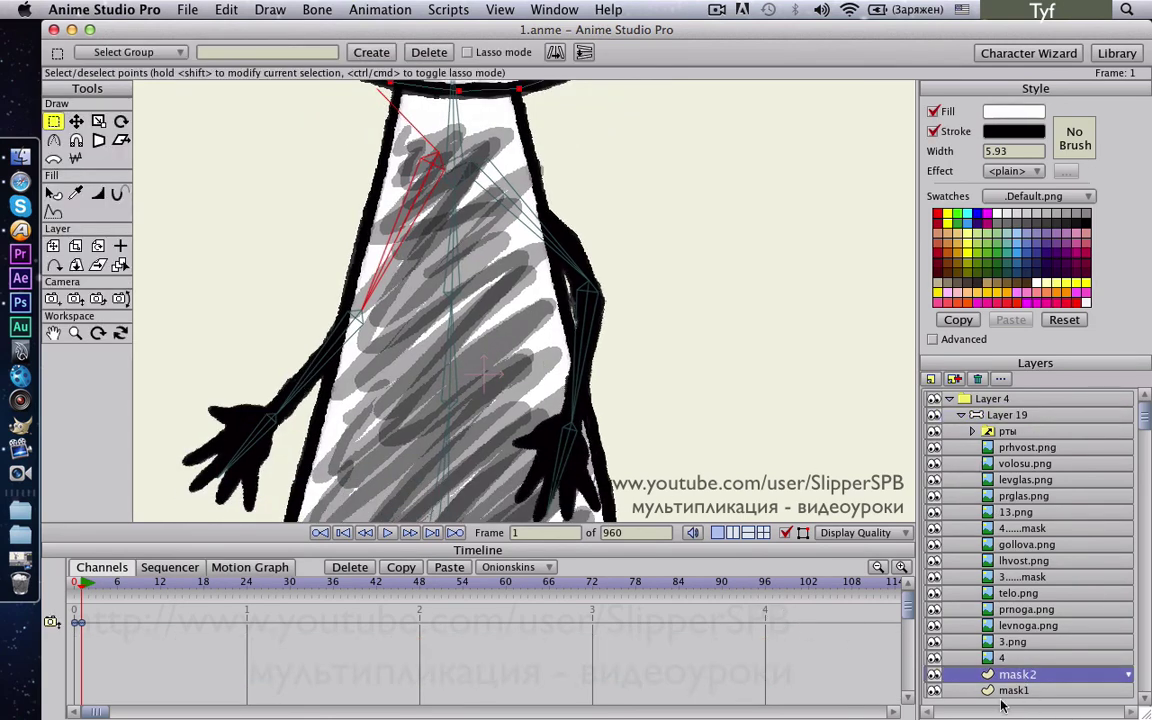
click(1001, 692)
key(t)
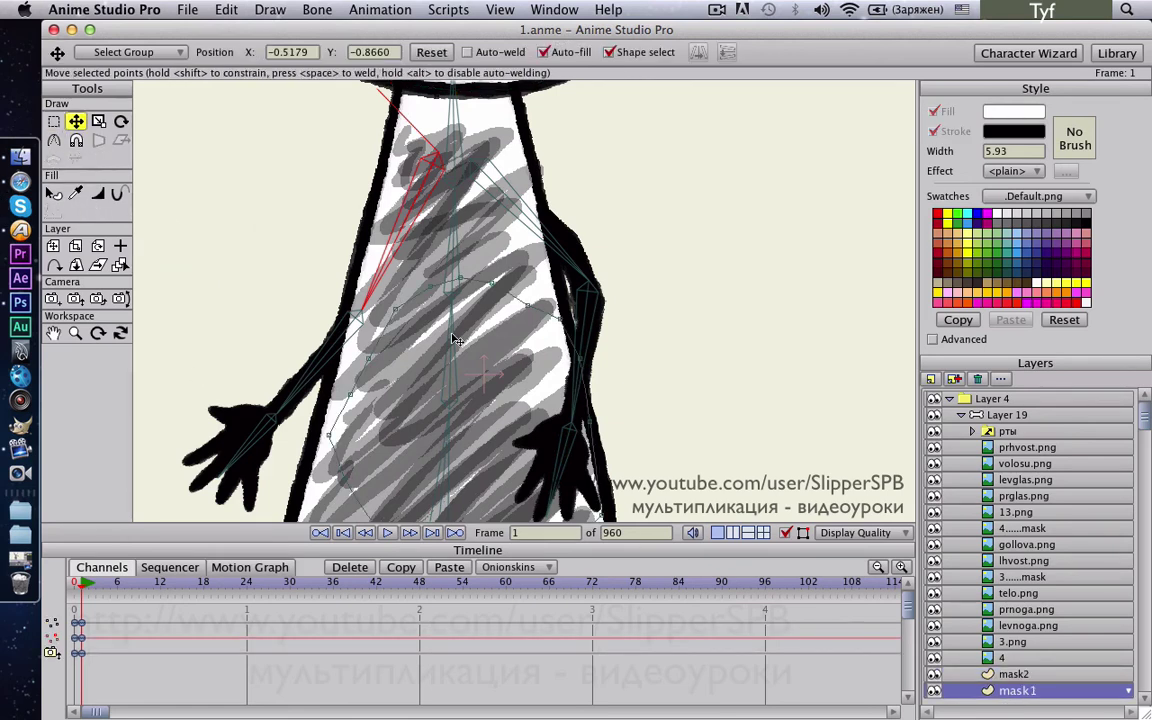
mouse_move(398, 311)
mouse_down()
mouse_move(380, 252)
mouse_move(415, 247)
mouse_move(366, 232)
mouse_move(391, 289)
mouse_up()
drag(367, 358, 362, 356)
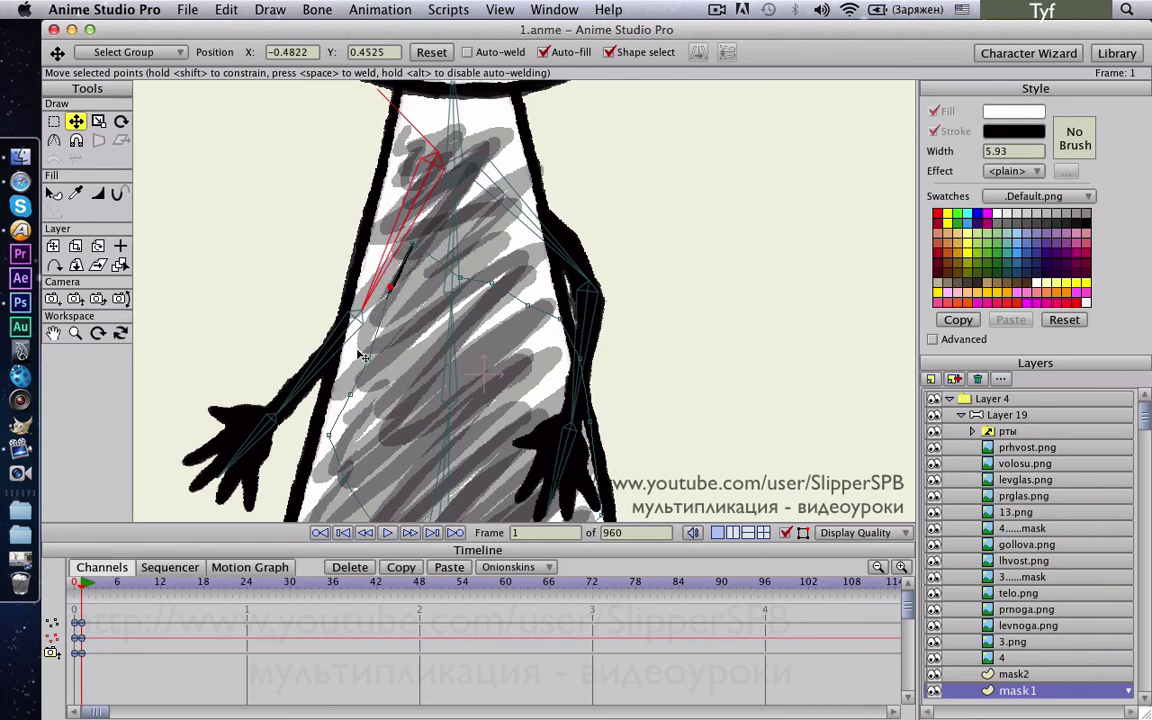
drag(398, 289, 422, 275)
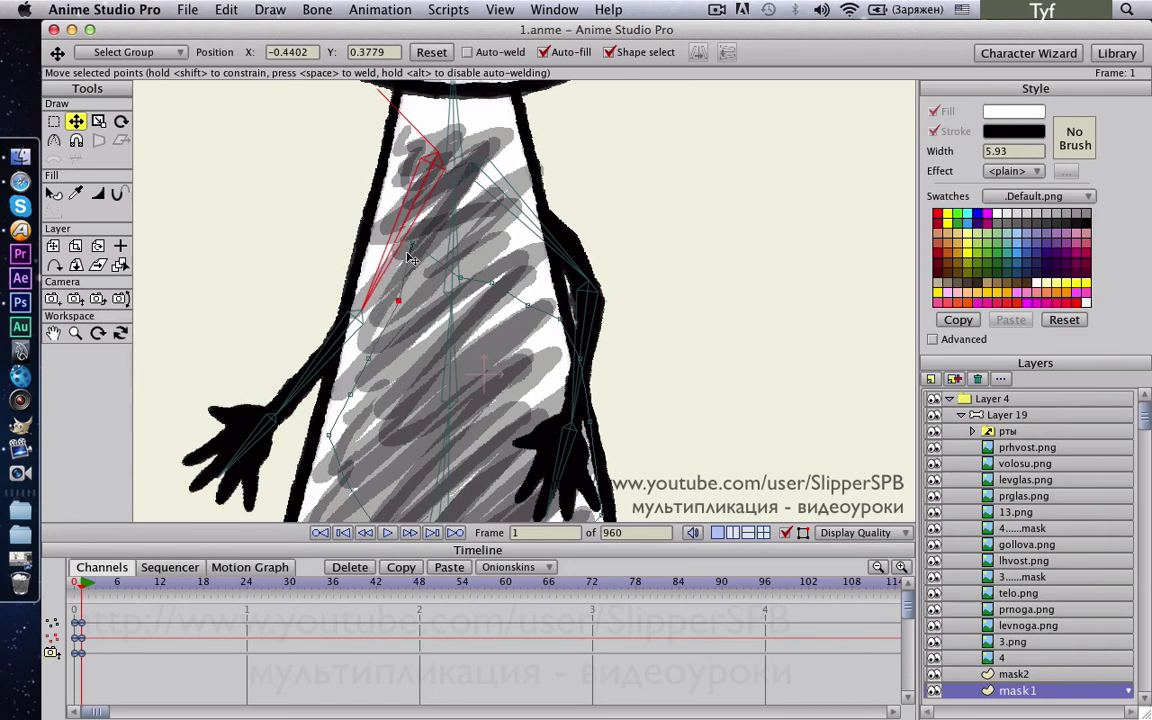
scroll(423, 288, down, 4)
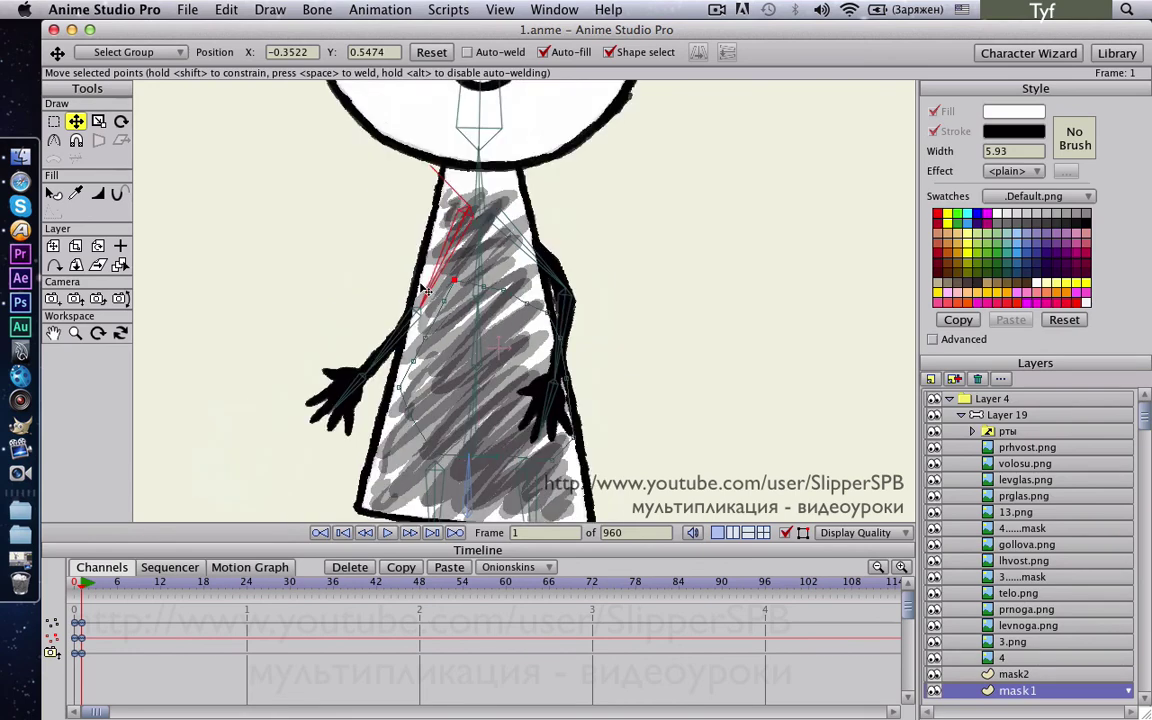
scroll(455, 303, down, 3)
scroll(447, 307, up, 4)
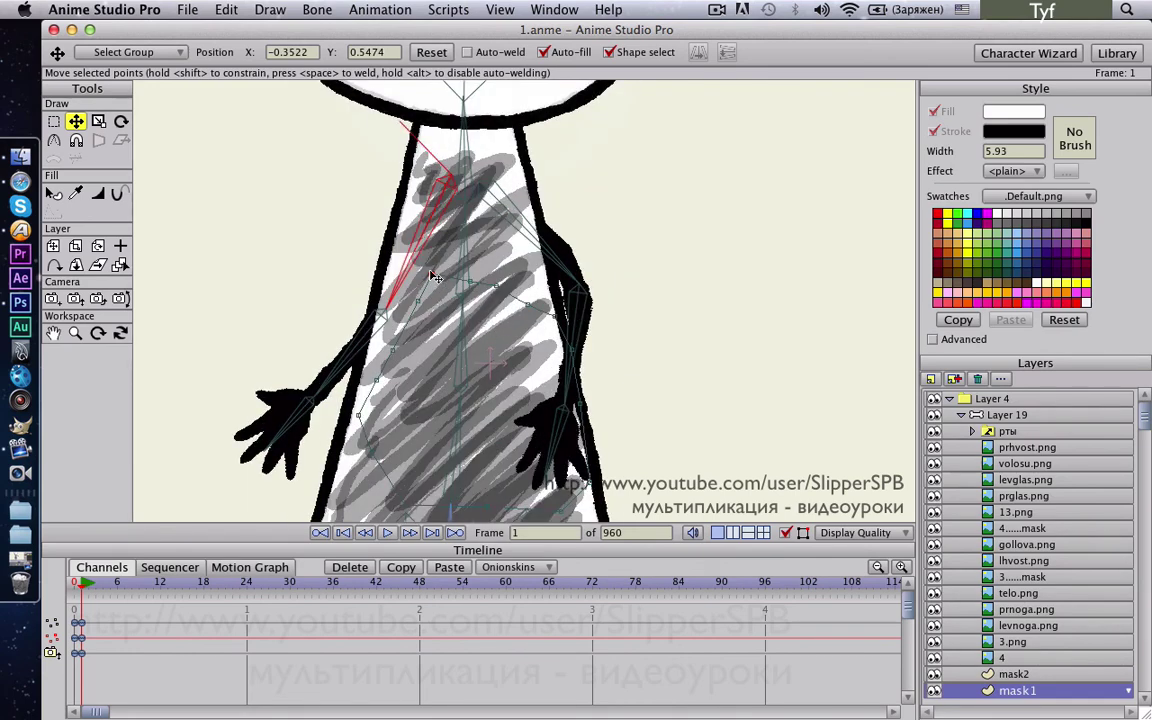
Move the mask1 edge points outward past the dress and around the outstretched arm and hand, bringing that arm in front
drag(433, 275, 385, 247)
drag(418, 303, 350, 274)
drag(393, 351, 322, 325)
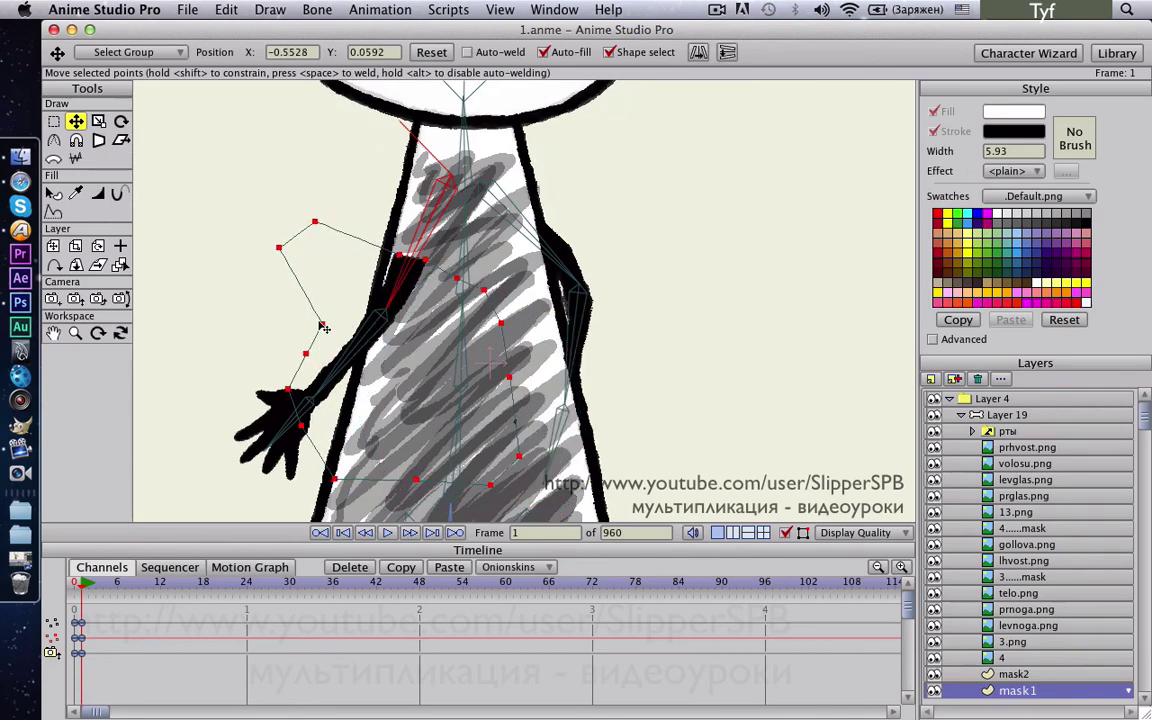
key(super+z)
drag(395, 351, 301, 326)
drag(371, 386, 204, 444)
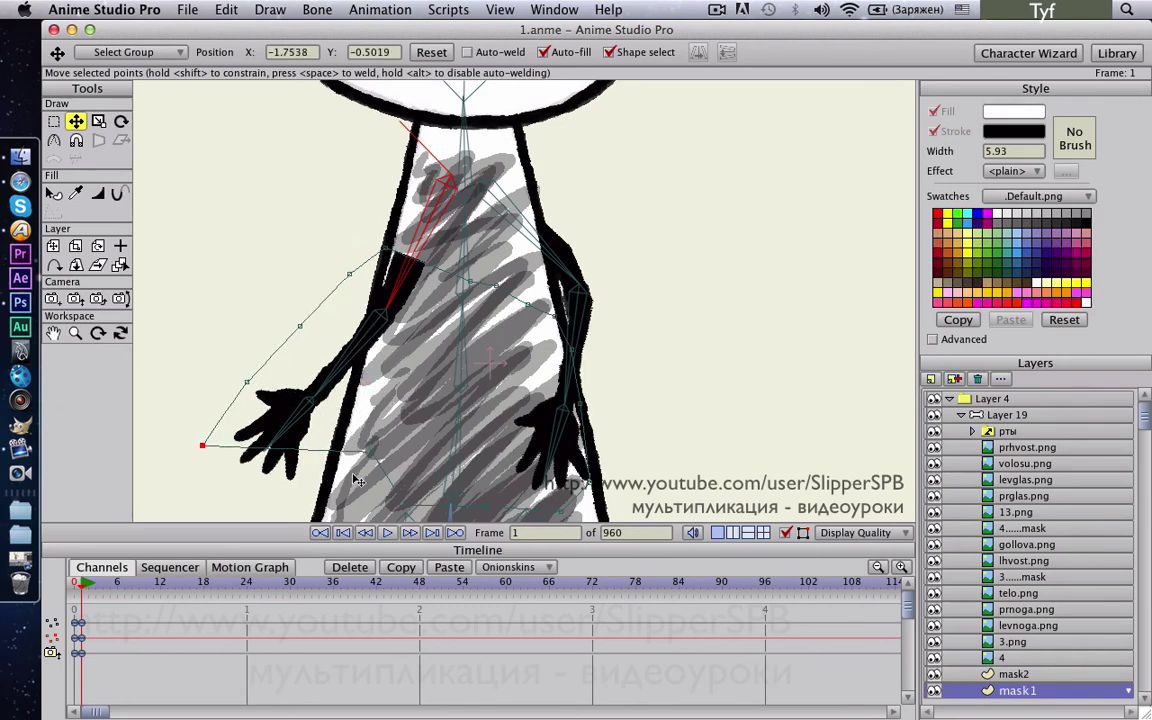
drag(370, 459, 277, 509)
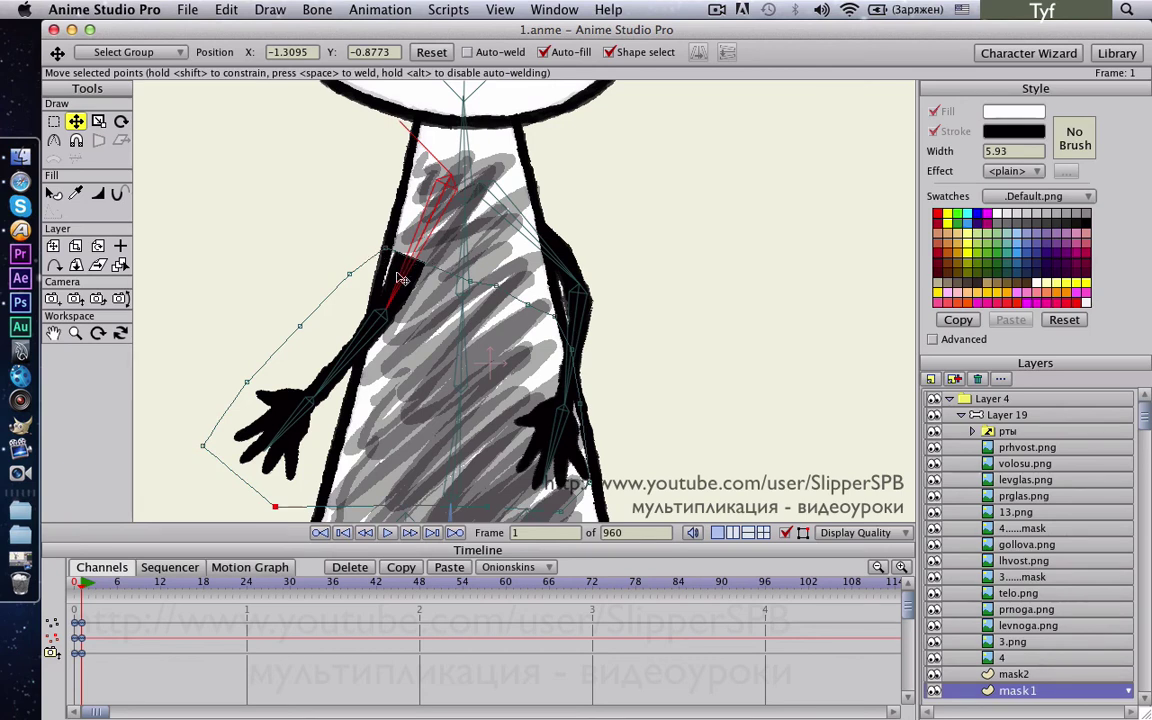
Pull the mask1 edge points back inside the dress so the outstretched arm passes behind it, and check the whole figure
drag(389, 251, 442, 268)
drag(351, 274, 425, 290)
drag(298, 327, 400, 347)
drag(250, 378, 363, 473)
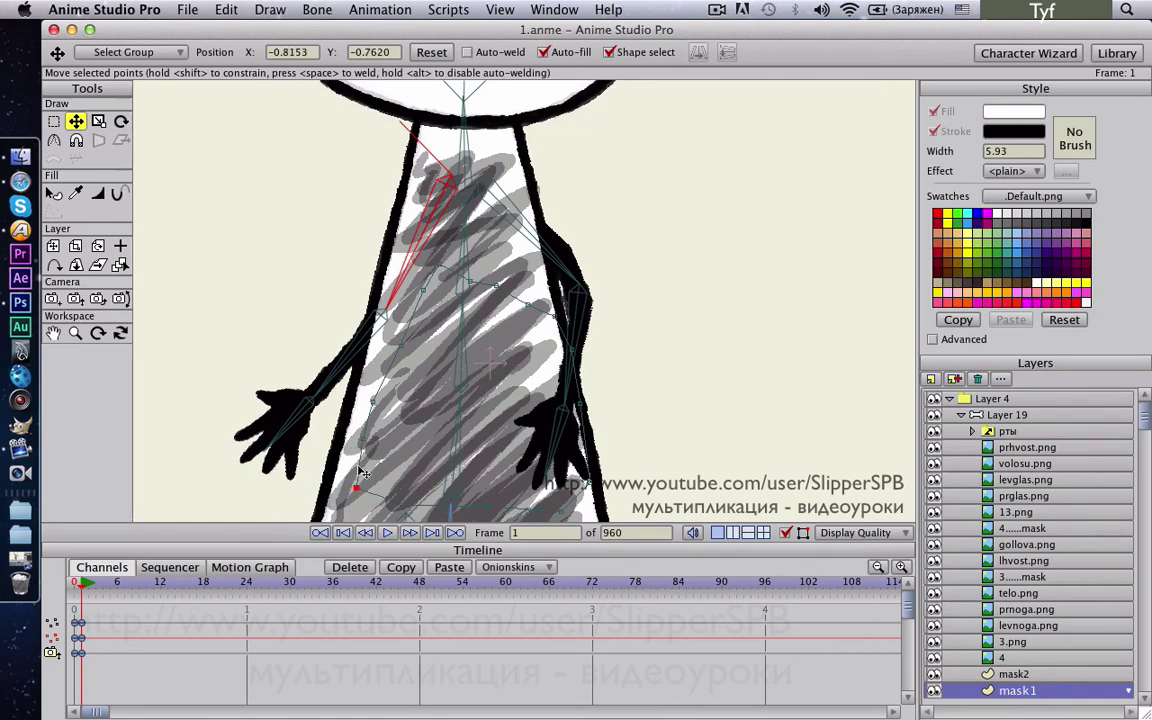
scroll(425, 392, down, 6)
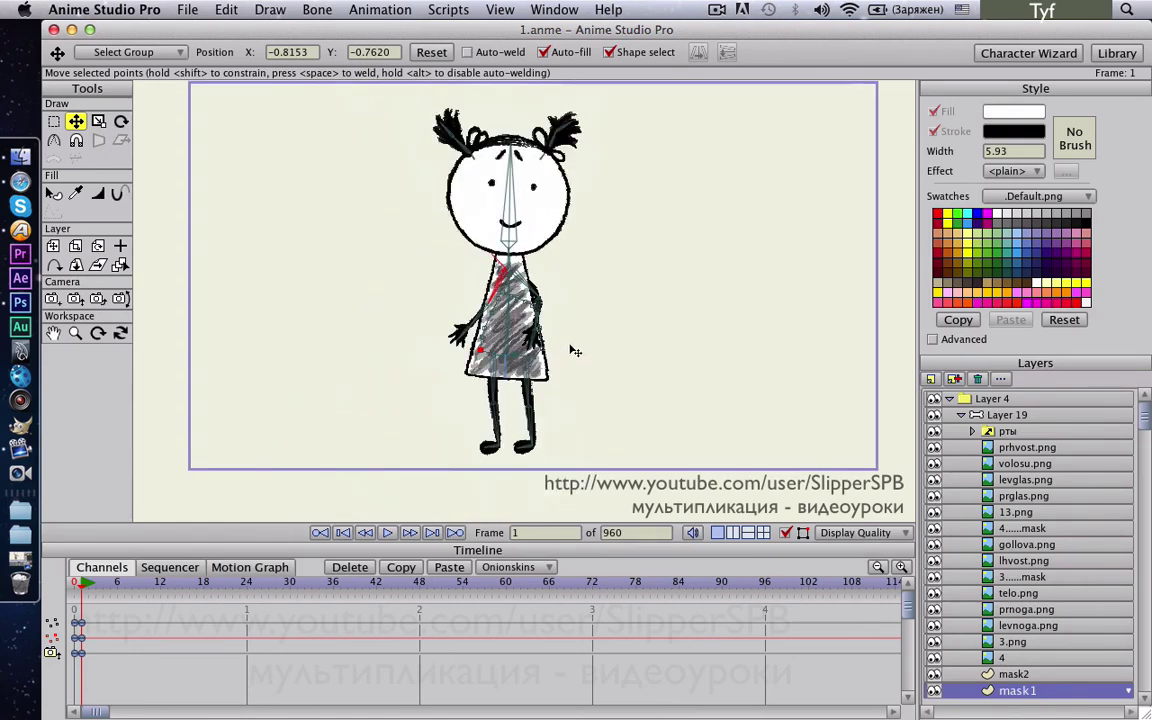
drag(537, 333, 531, 341)
scroll(632, 406, up, 2)
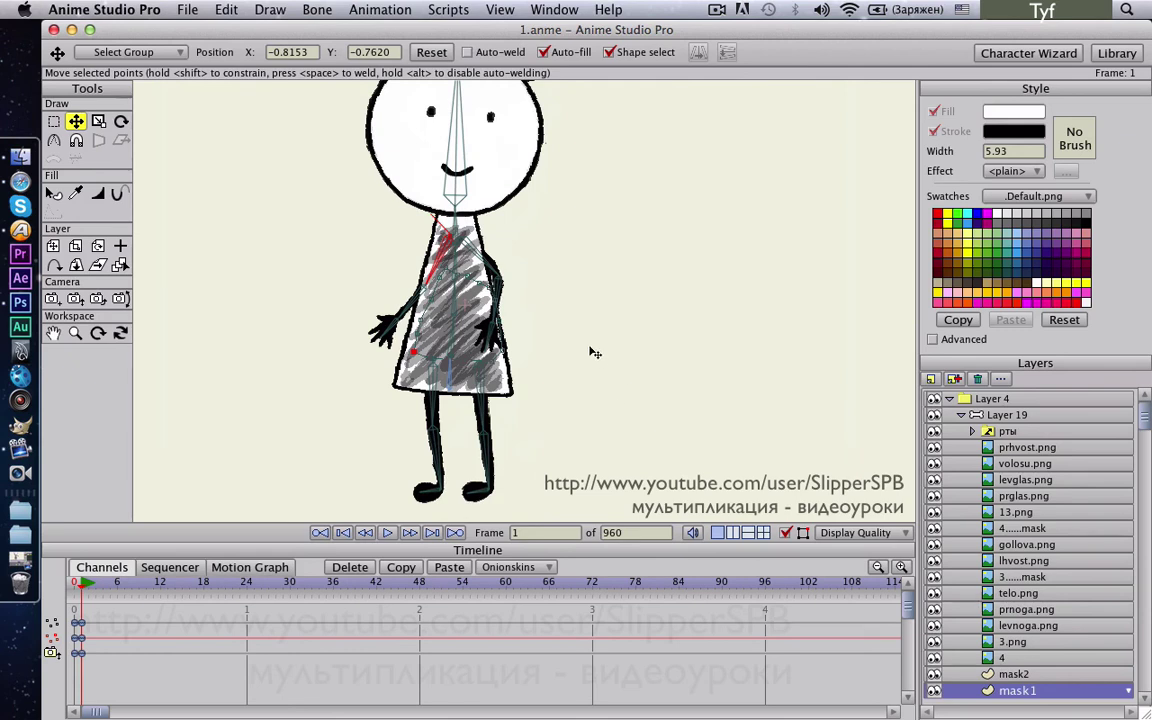
scroll(597, 356, up, 1)
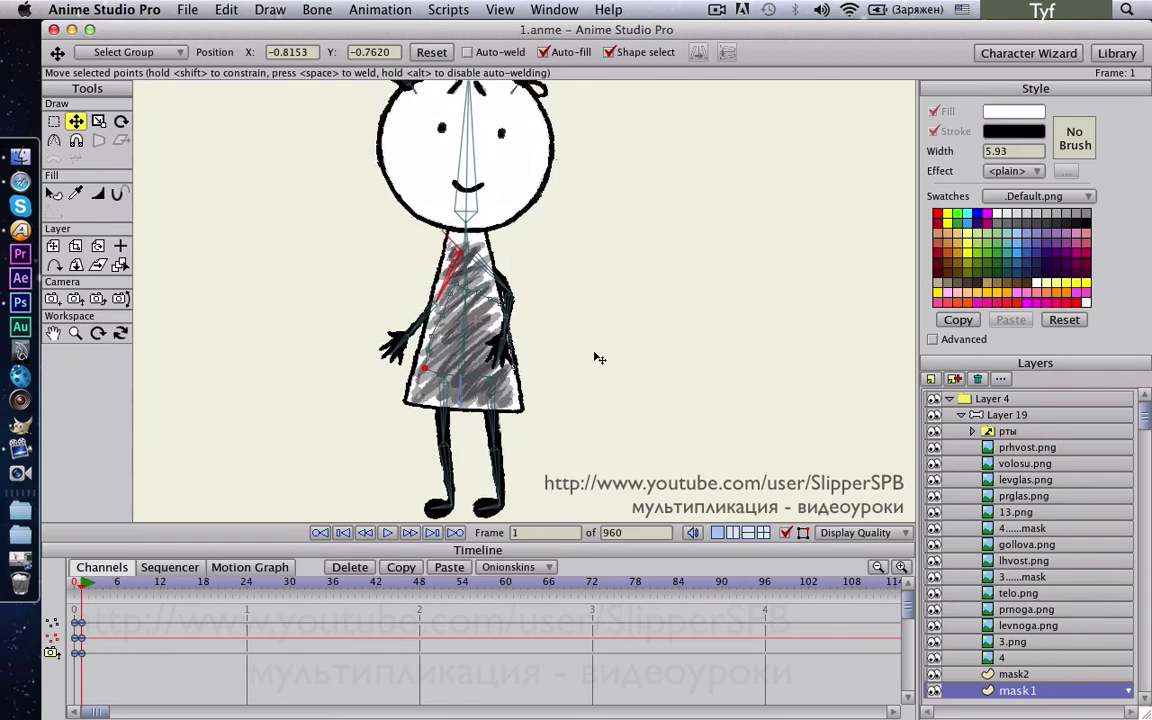